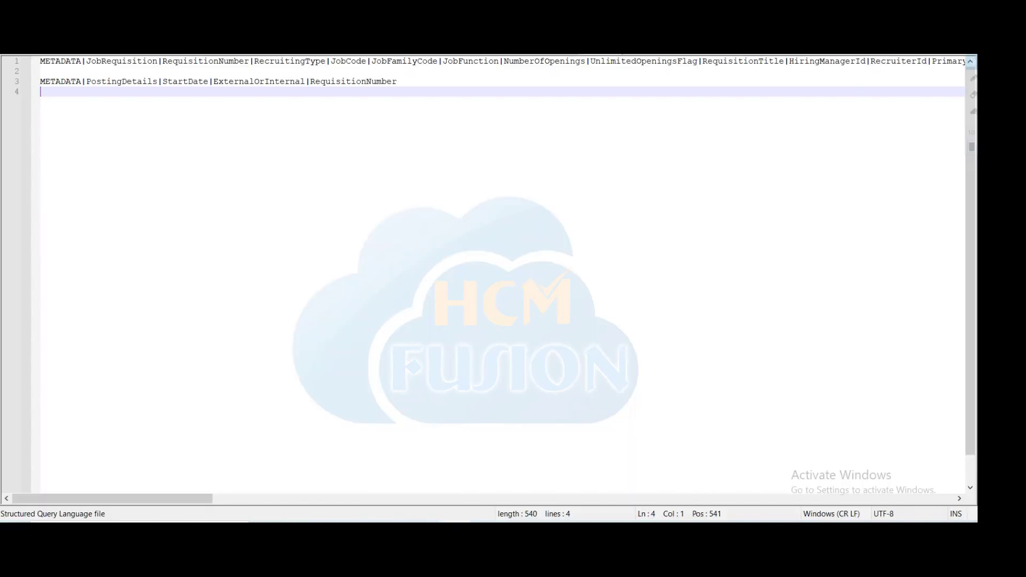
Examine the JobRequisition and PostingDetails METADATA lines in the text file.
{"action": "double_click", "coordinate": [123, 62]}
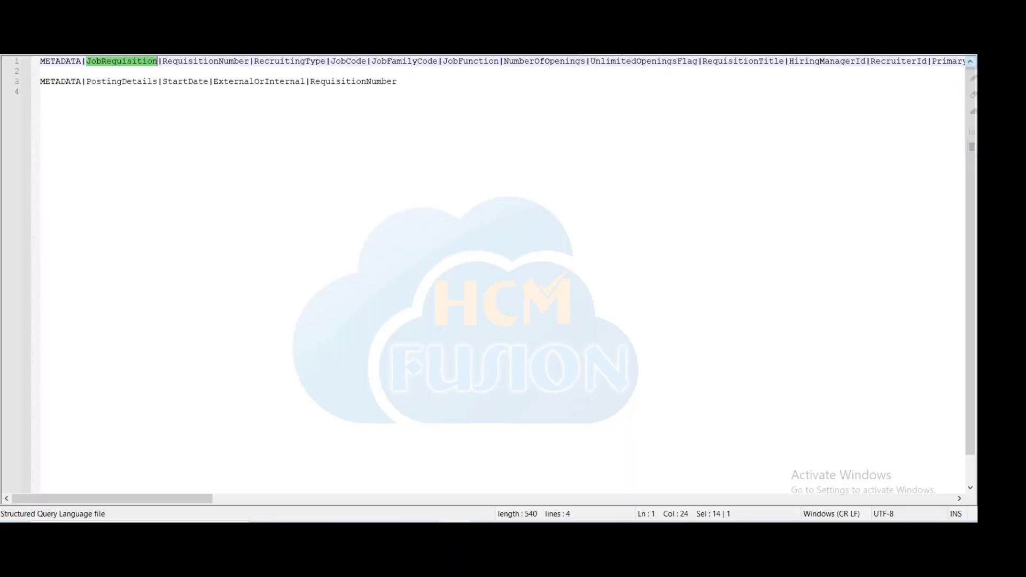
{"action": "double_click", "coordinate": [125, 82]}
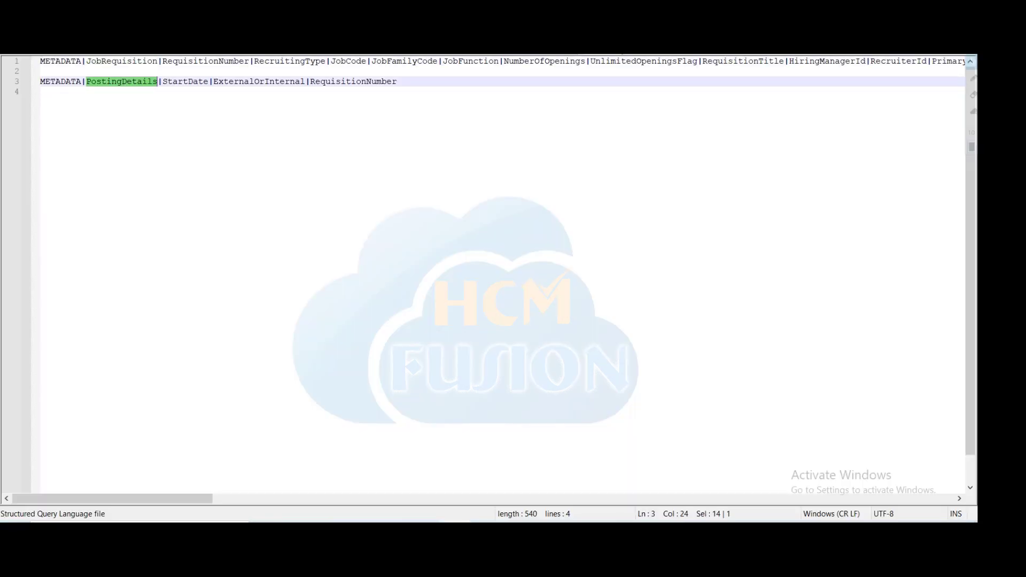
{"action": "left_click", "coordinate": [40, 91]}
{"action": "key", "text": "ctrl+a"}
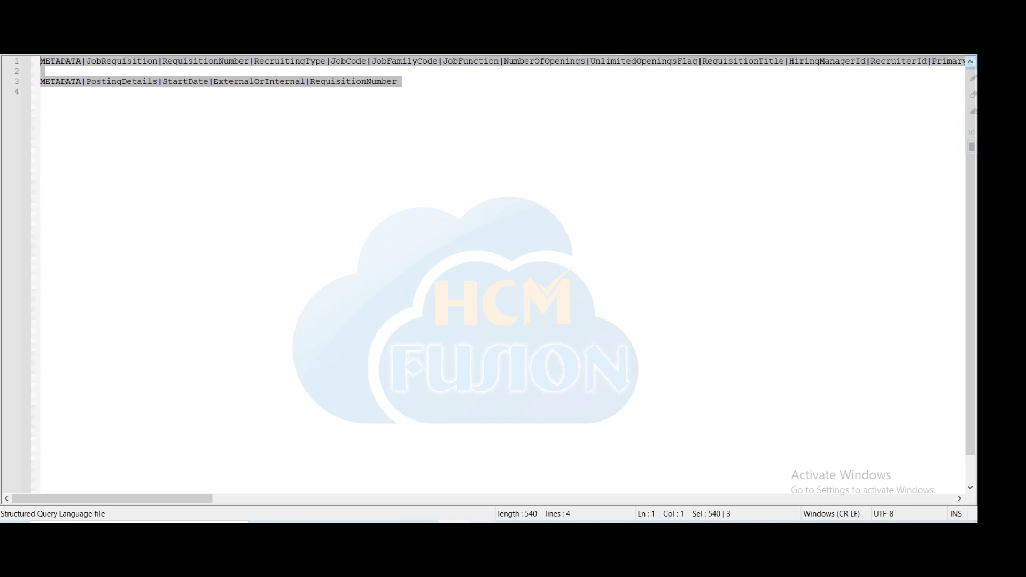
Switch to the Excel sheet and review the JobRequisition attribute headers across row 1.
{"action": "left_click", "coordinate": [548, 475]}
{"action": "left_click", "coordinate": [147, 162]}
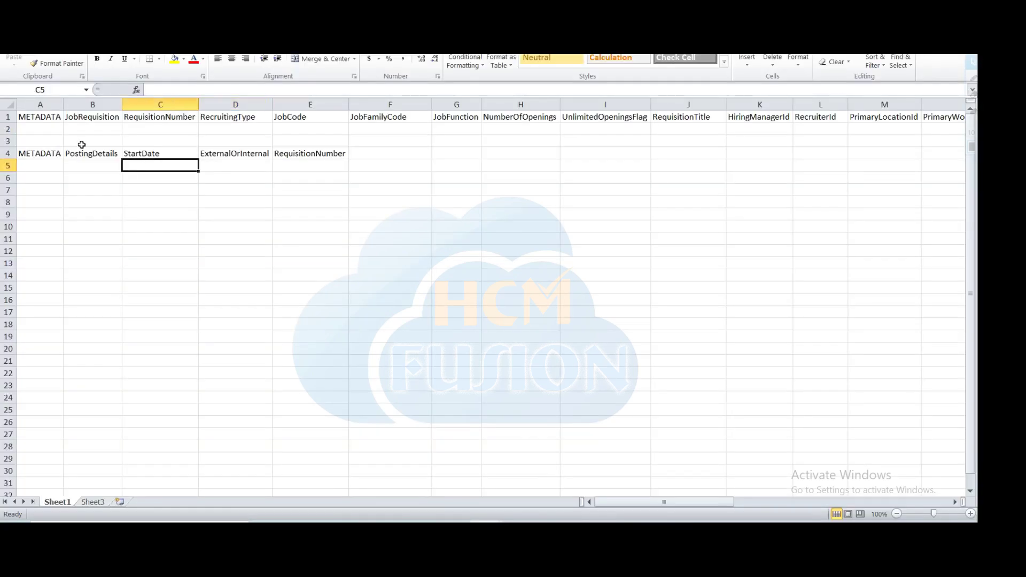
{"action": "left_click", "coordinate": [33, 119]}
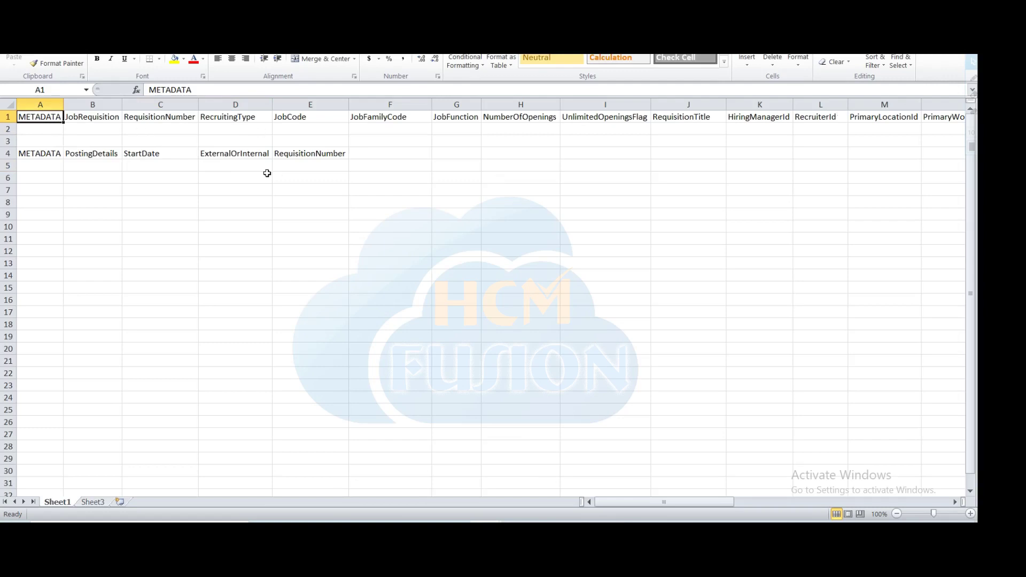
{"action": "key", "text": "Right"}
{"action": "key", "text": "Right"}
{"action": "key", "text": "Right"}
{"action": "key", "text": "Right"}
{"action": "key", "text": "Right"}
{"action": "key", "text": "Right"}
{"action": "key", "text": "Right"}
{"action": "key", "text": "Right"}
{"action": "key", "text": "Right"}
{"action": "key", "text": "Right"}
{"action": "key", "text": "Right"}
{"action": "key", "text": "Right"}
{"action": "key", "text": "Right"}
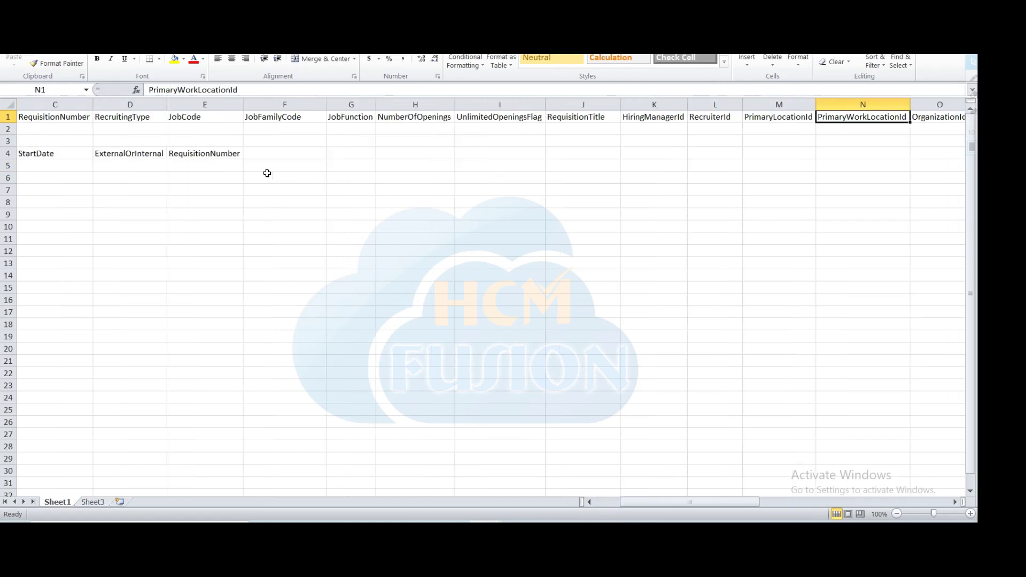
{"action": "key", "text": "Right"}
{"action": "key", "text": "Right"}
{"action": "key", "text": "Right"}
{"action": "key", "text": "Right"}
{"action": "key", "text": "Right"}
{"action": "key", "text": "Left"}
{"action": "key", "text": "Left"}
{"action": "key", "text": "Left"}
{"action": "key", "text": "Left"}
{"action": "key", "text": "Left"}
{"action": "key", "text": "Left"}
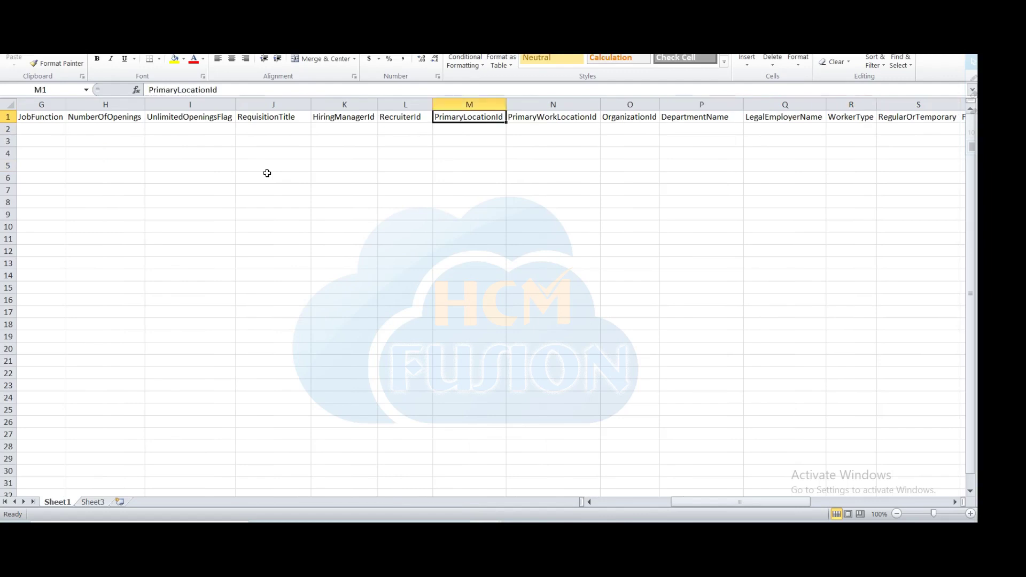
Enter MERGE in A2 and copy the JobRequisition object name from B1 into B2.
{"action": "key", "text": "ctrl+Home"}
{"action": "key", "text": "Down"}
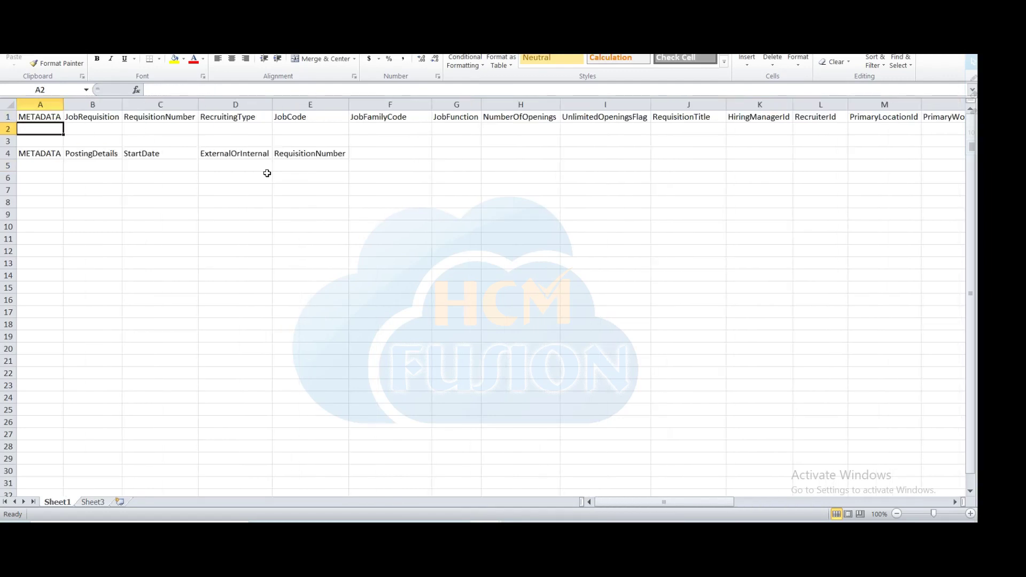
{"action": "type", "text": "MERGE"}
{"action": "key", "text": "Tab"}
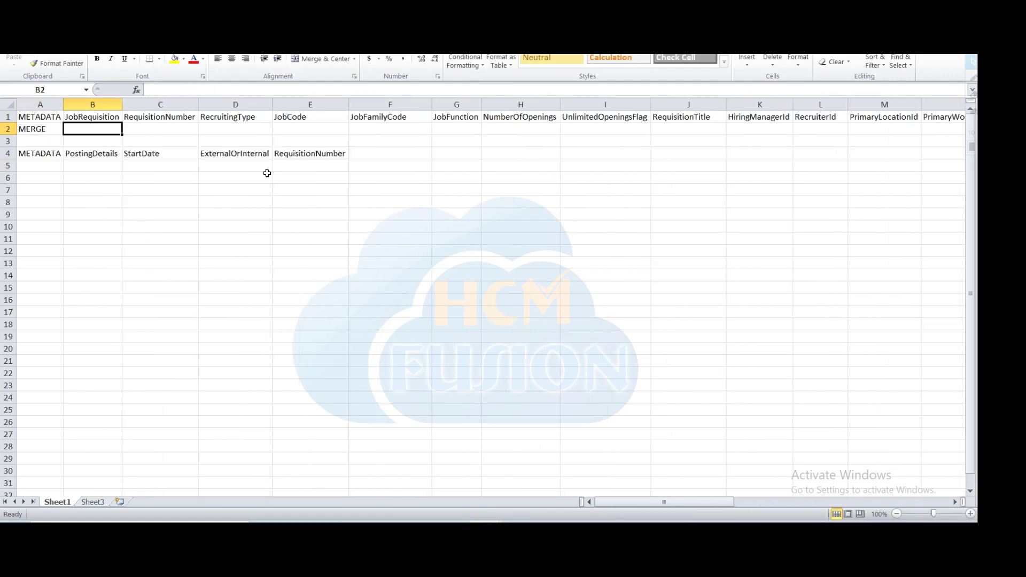
{"action": "key", "text": "Up"}
{"action": "key", "text": "ctrl+c"}
{"action": "key", "text": "ctrl+Down"}
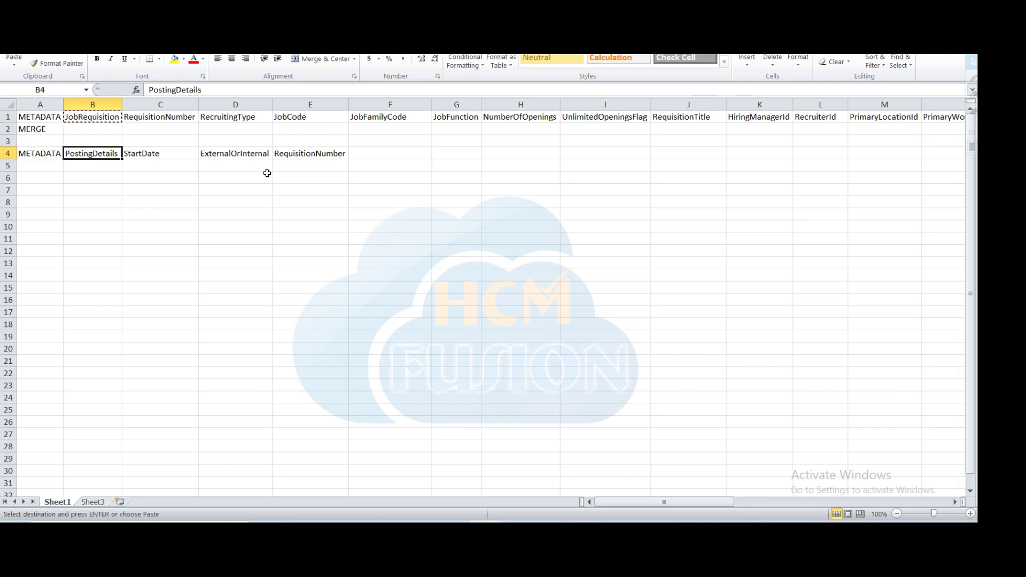
{"action": "key", "text": "Up"}
{"action": "key", "text": "Up"}
{"action": "key", "text": "ctrl+v"}
Set the RequisitionNumber in C2 to XXTEST100.
{"action": "key", "text": "Tab"}
{"action": "type", "text": "XX"}
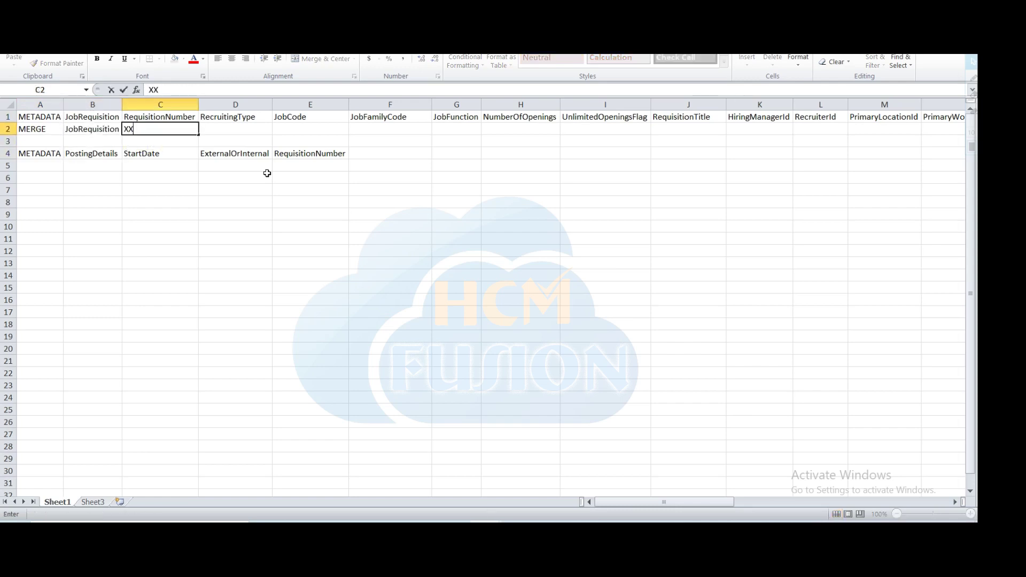
{"action": "type", "text": "TEST100"}
{"action": "key", "text": "Tab"}
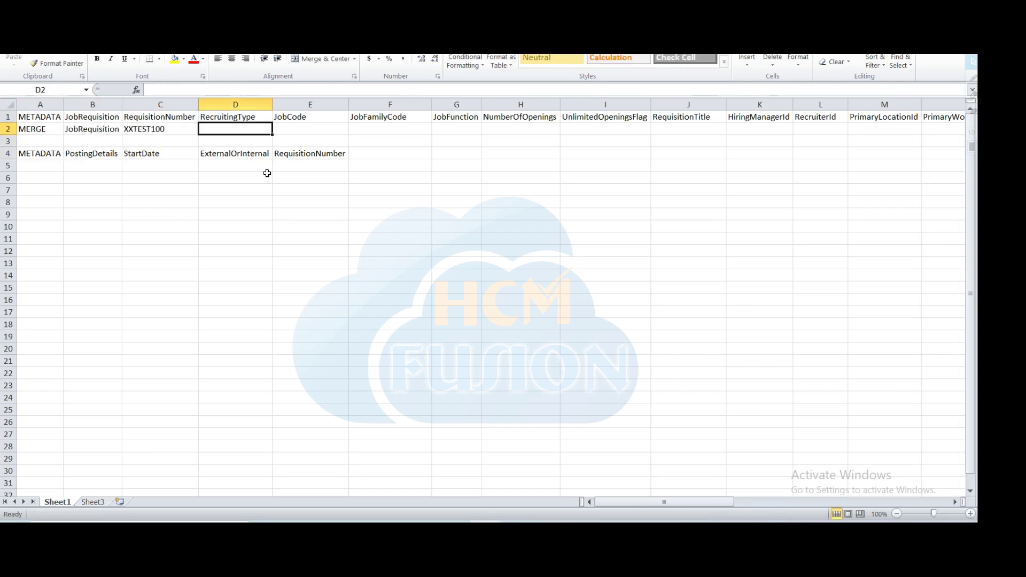
Switch to the Oracle Transactional Business Intelligence catalog and create a new data model for looking up RecruitingType values.
{"action": "left_click", "coordinate": [236, 118]}
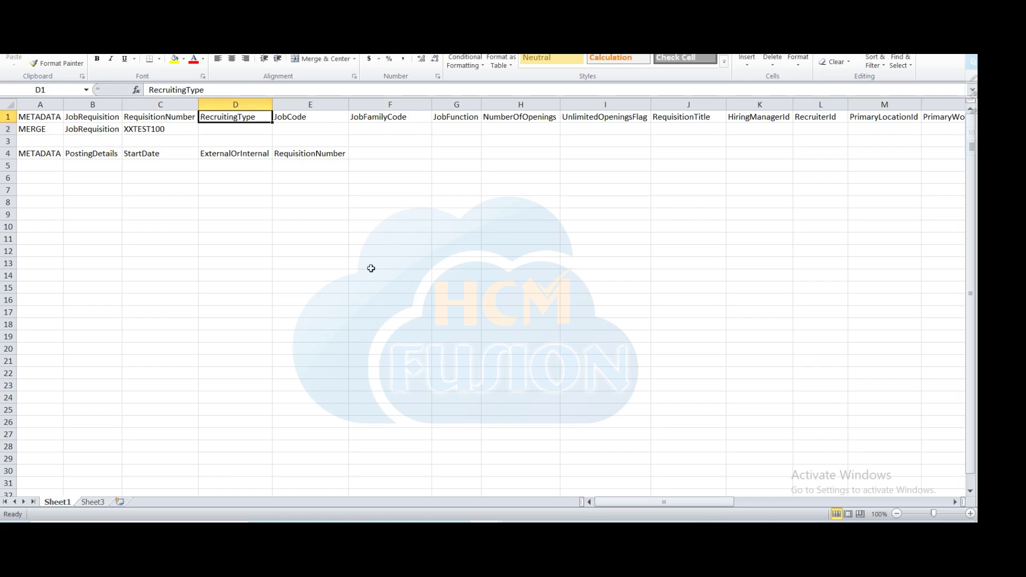
{"action": "key", "text": "alt+Tab"}
{"action": "key", "text": "alt+Tab"}
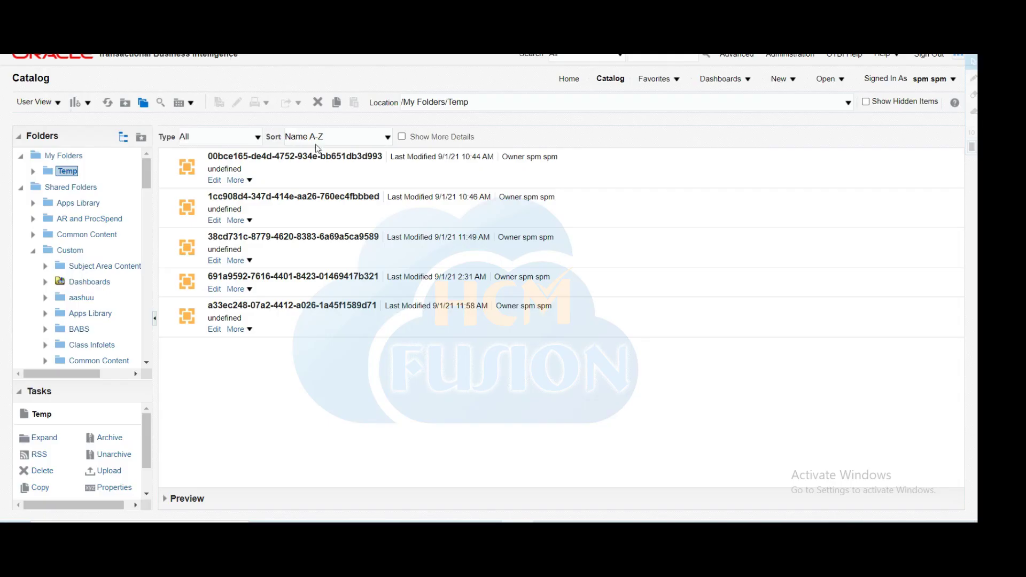
{"action": "left_click", "coordinate": [781, 78]}
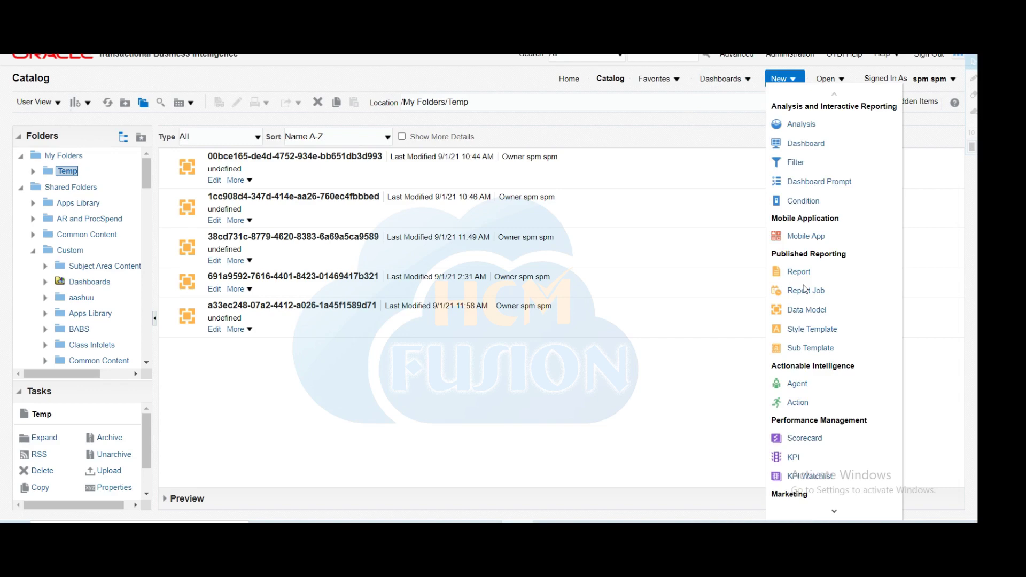
{"action": "left_click", "coordinate": [807, 312]}
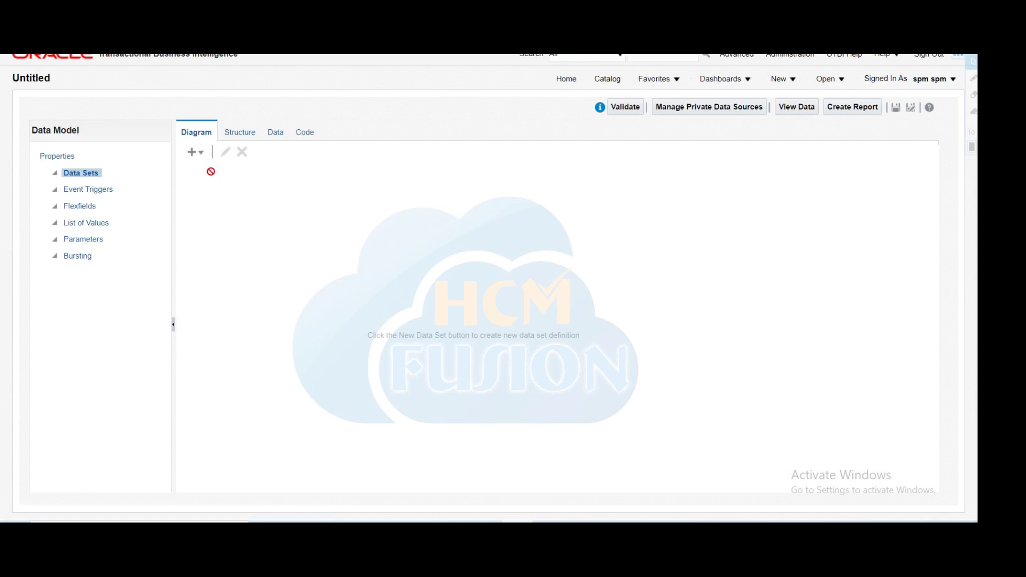
Add a SQL query data set named test using the ApplicationDB_HCM data source.
{"action": "left_click", "coordinate": [201, 153]}
{"action": "left_click", "coordinate": [206, 169]}
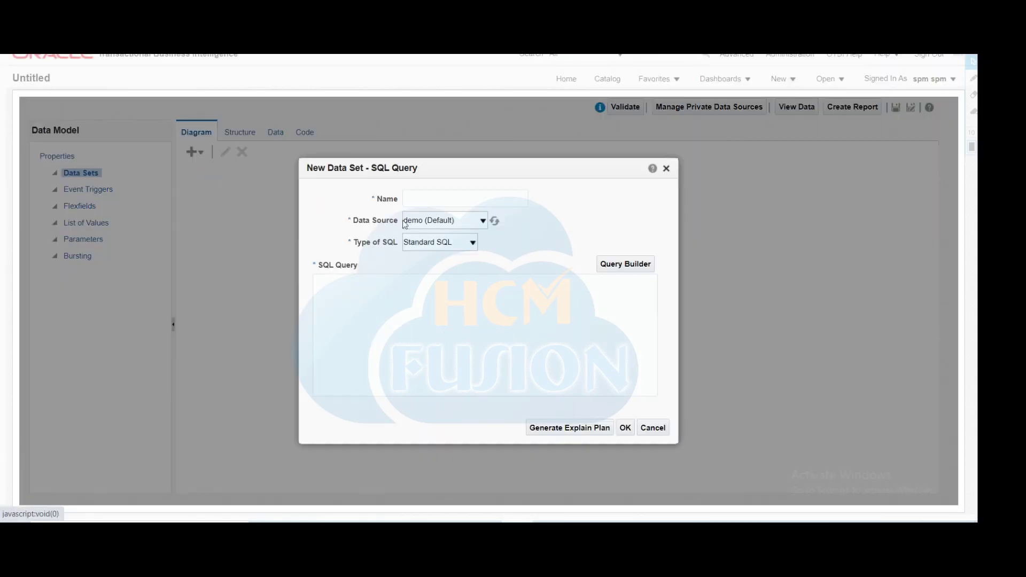
{"action": "left_click", "coordinate": [459, 199]}
{"action": "type", "text": "test"}
{"action": "left_click", "coordinate": [441, 220]}
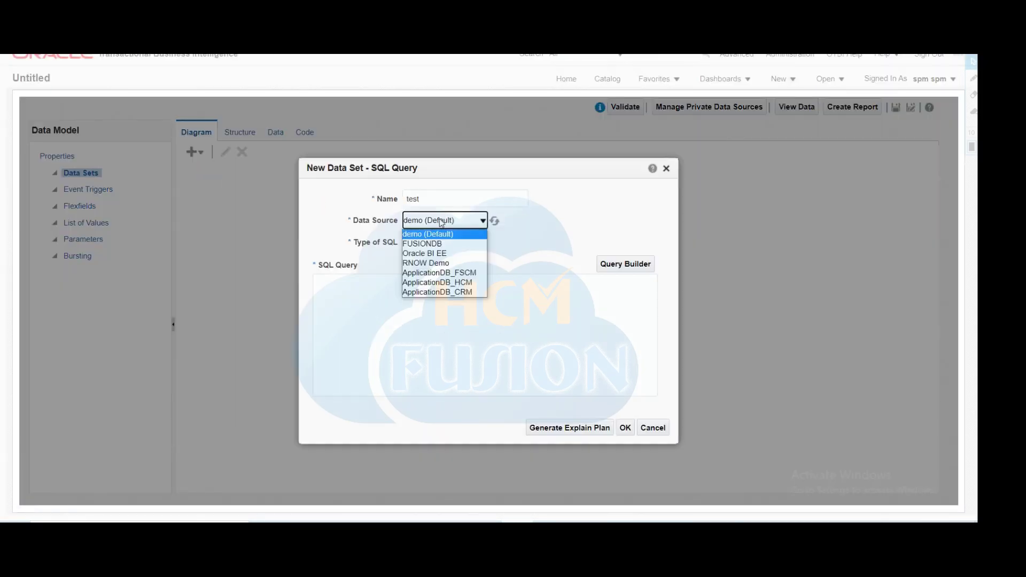
{"action": "left_click", "coordinate": [439, 271]}
Enter the query "select * from hr_lookups where lookup_type like '%ORA_IRC_RECRU%'" and save the data set.
{"action": "left_click", "coordinate": [321, 282]}
{"action": "type", "text": "select "}
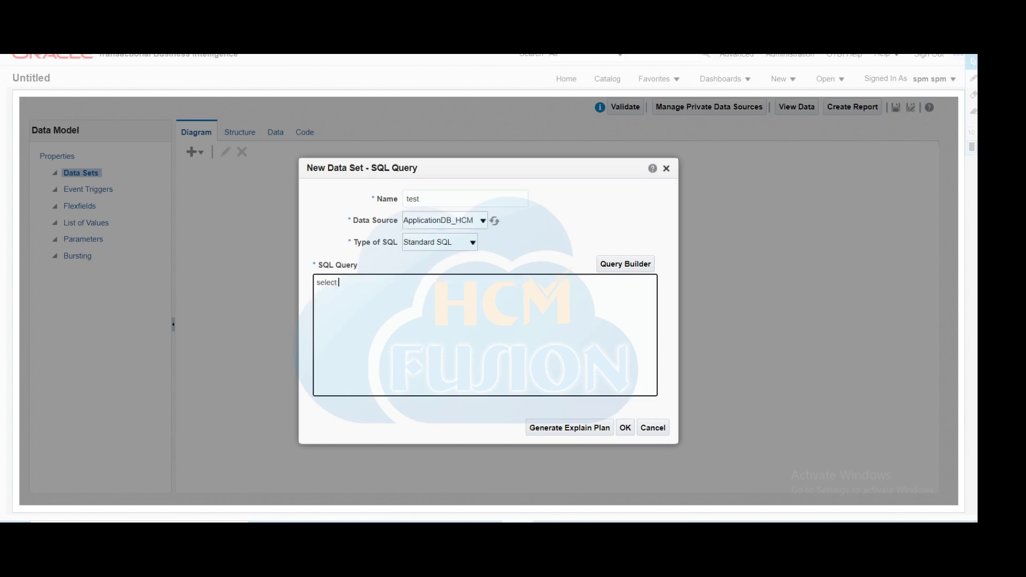
{"action": "type", "text": "* from hr_lookups"}
{"action": "key", "text": "Return"}
{"action": "type", "text": "where lookup_type like "}
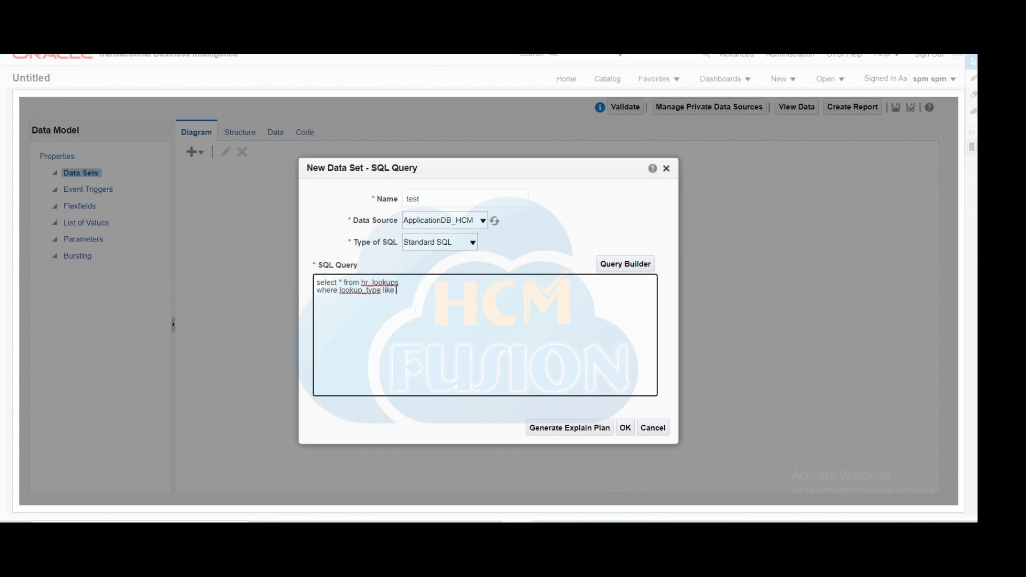
{"action": "type", "text": "'%%"}
{"action": "type", "text": "ORA_IR"}
{"action": "type", "text": "C_RECRU%"}
{"action": "left_click", "coordinate": [623, 427]}
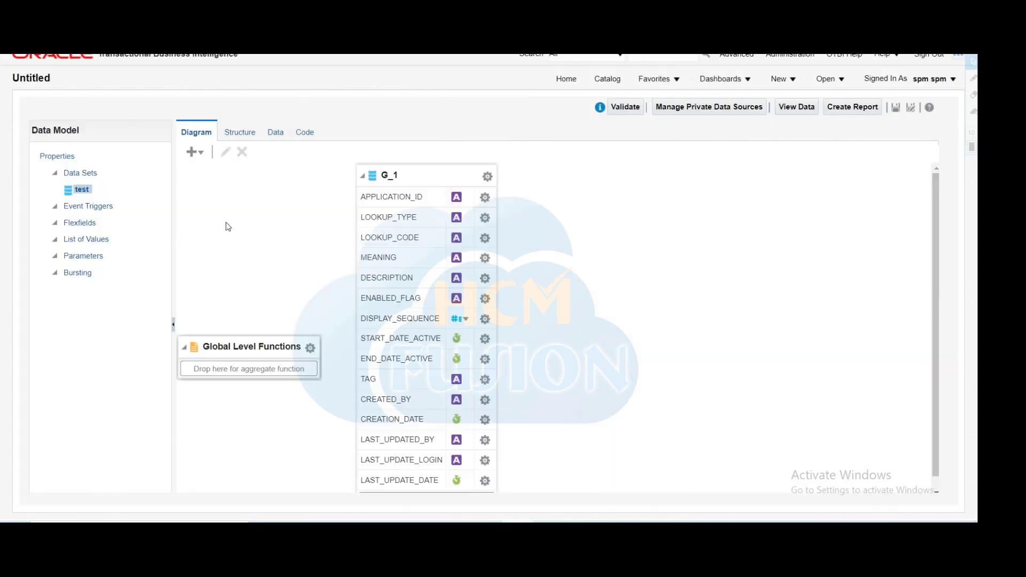
View the data set's rows and copy the lookup code ORA_EXECUTIVES.
{"action": "left_click", "coordinate": [275, 132]}
{"action": "left_click", "coordinate": [258, 161]}
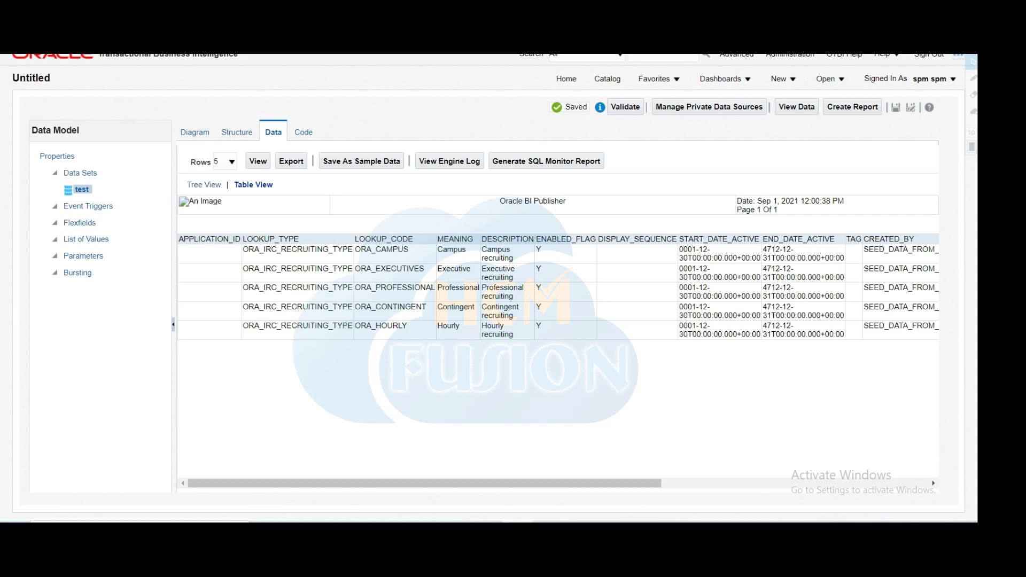
{"action": "left_click_drag", "start_coordinate": [370, 261], "coordinate": [394, 299]}
{"action": "left_click", "coordinate": [394, 318]}
{"action": "double_click", "coordinate": [386, 269]}
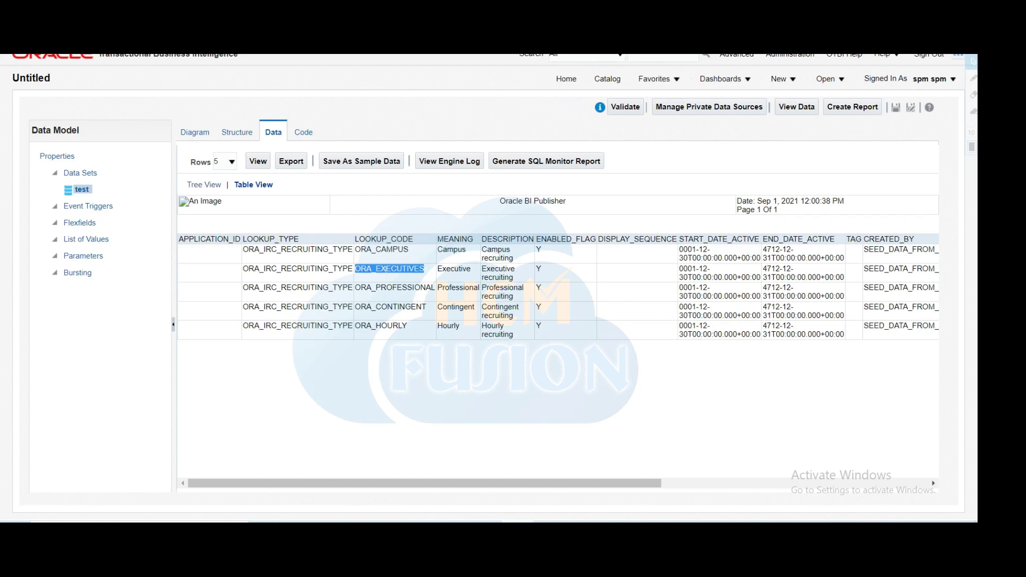
Return to the Excel sheet, paste ORA_EXECUTIVES as the RecruitingType in D2, and apply C2's formatting to it.
{"action": "key", "text": "alt+Tab"}
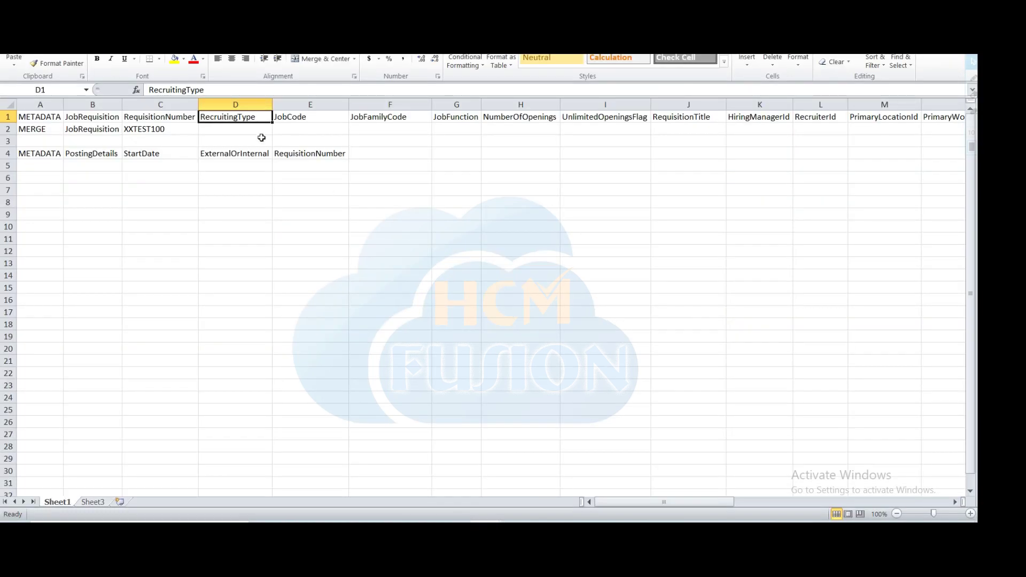
{"action": "left_click", "coordinate": [234, 132]}
{"action": "key", "text": "ctrl+v"}
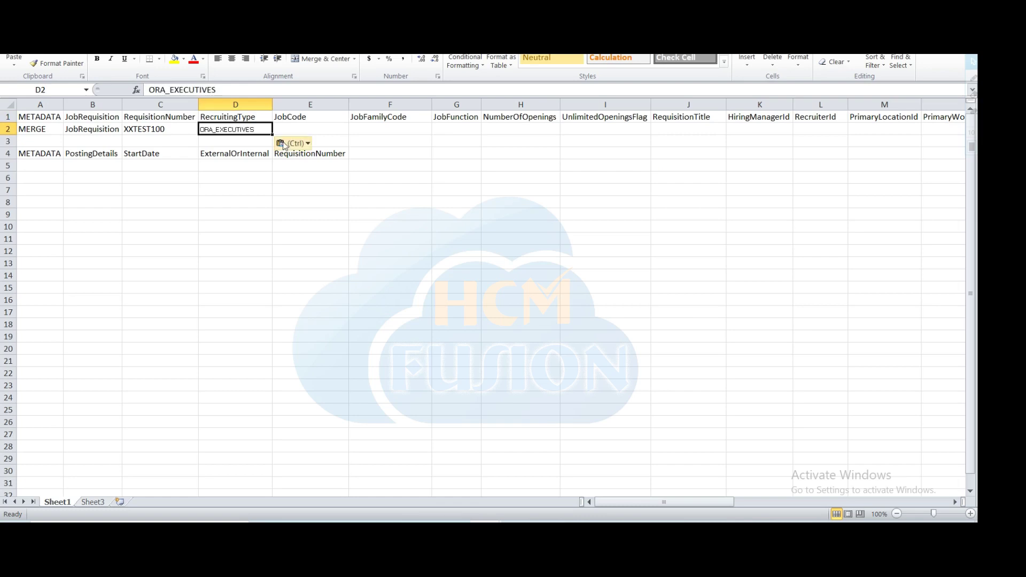
{"action": "left_click", "coordinate": [163, 129]}
{"action": "left_click", "coordinate": [56, 63]}
{"action": "left_click", "coordinate": [211, 129]}
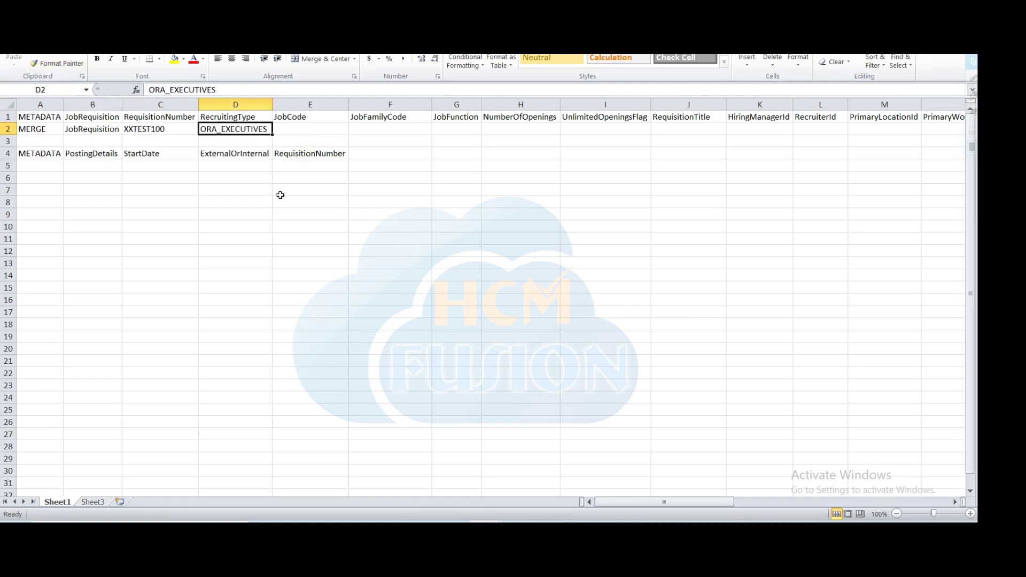
{"action": "left_click", "coordinate": [246, 59]}
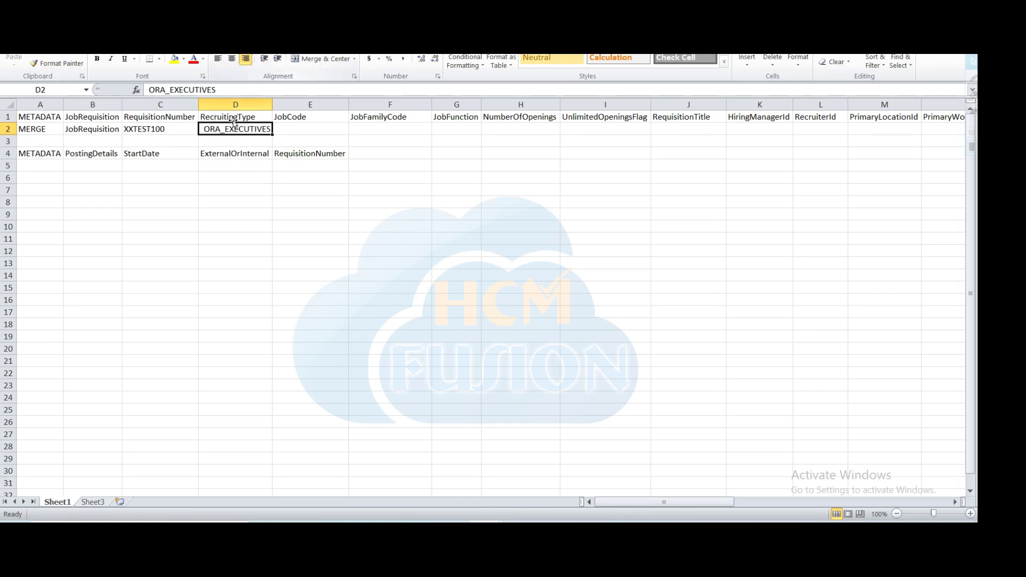
{"action": "key", "text": "ctrl+z"}
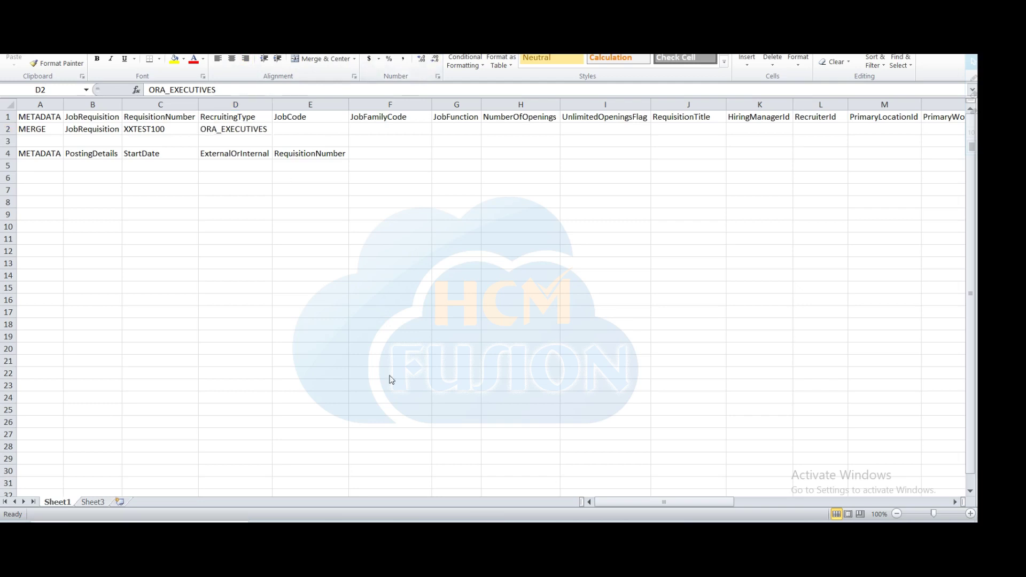
{"action": "key", "text": "F2"}
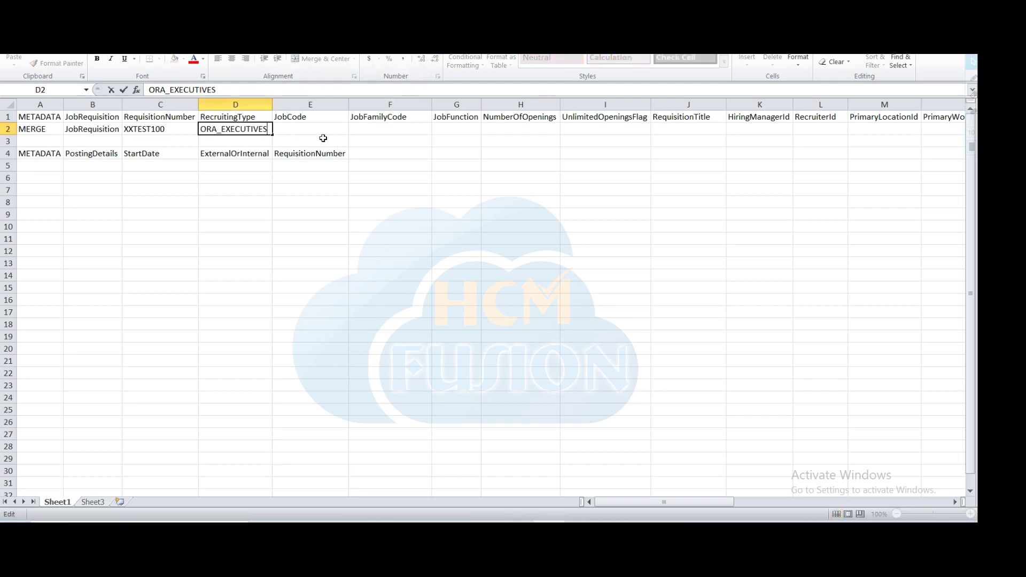
Set the JobCode in E2 to XXTEST_PM.
{"action": "left_click", "coordinate": [310, 130]}
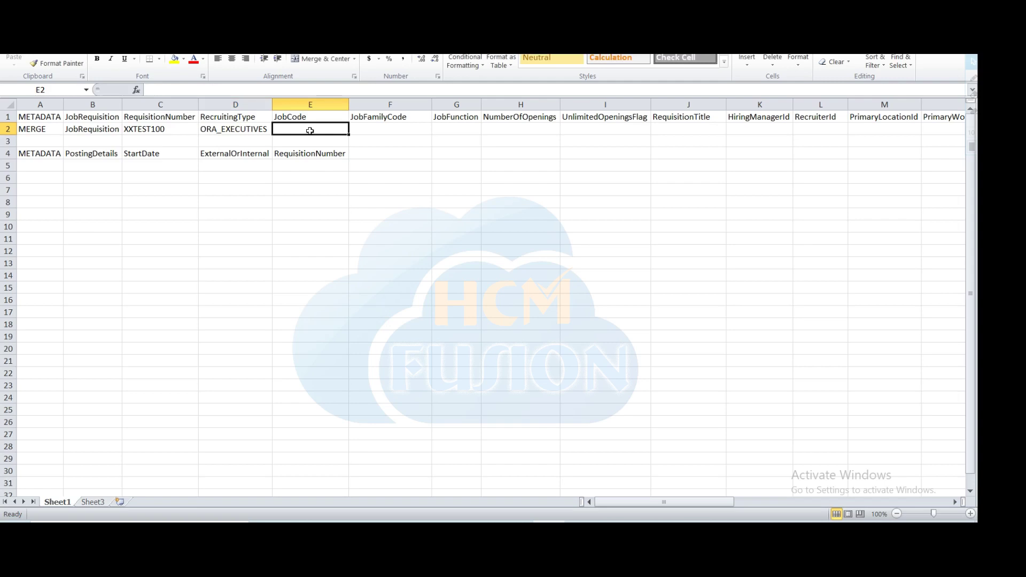
{"action": "type", "text": "XXTE"}
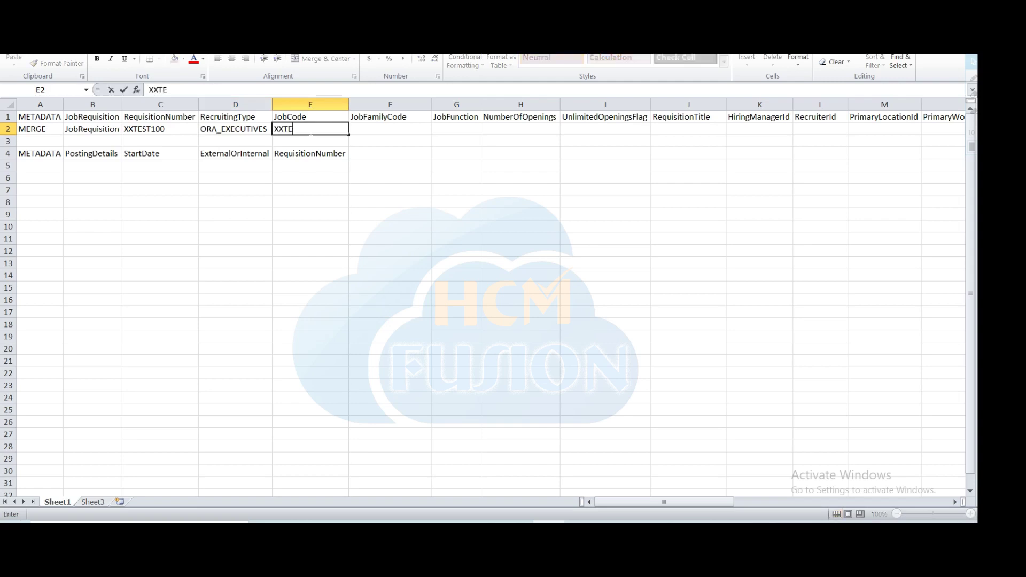
{"action": "type", "text": "ST_PM"}
{"action": "key", "text": "Tab"}
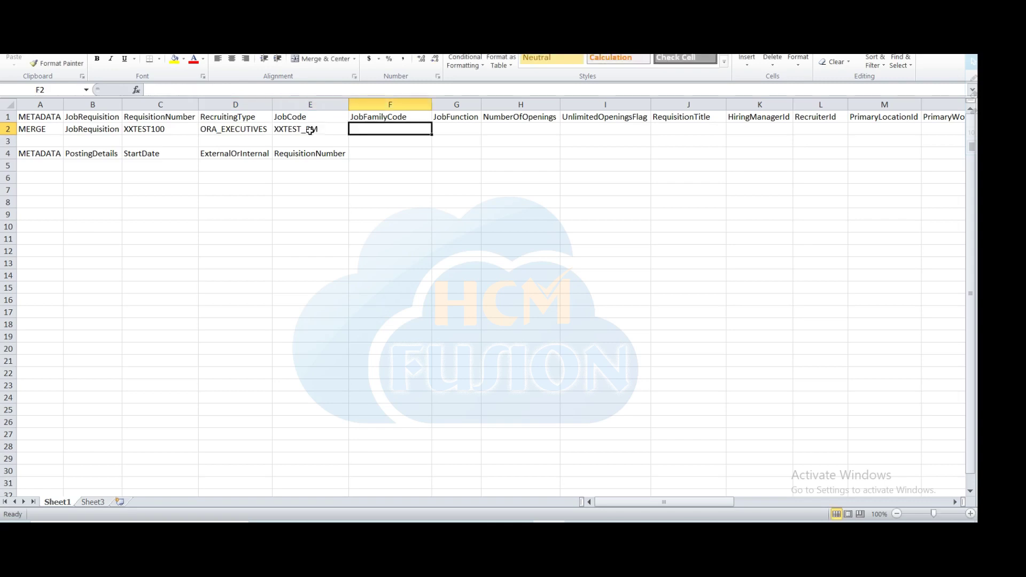
Set the JobFamilyCode in F2 to HUMAN RESOURCES.
{"action": "type", "text": "HUMAN"}
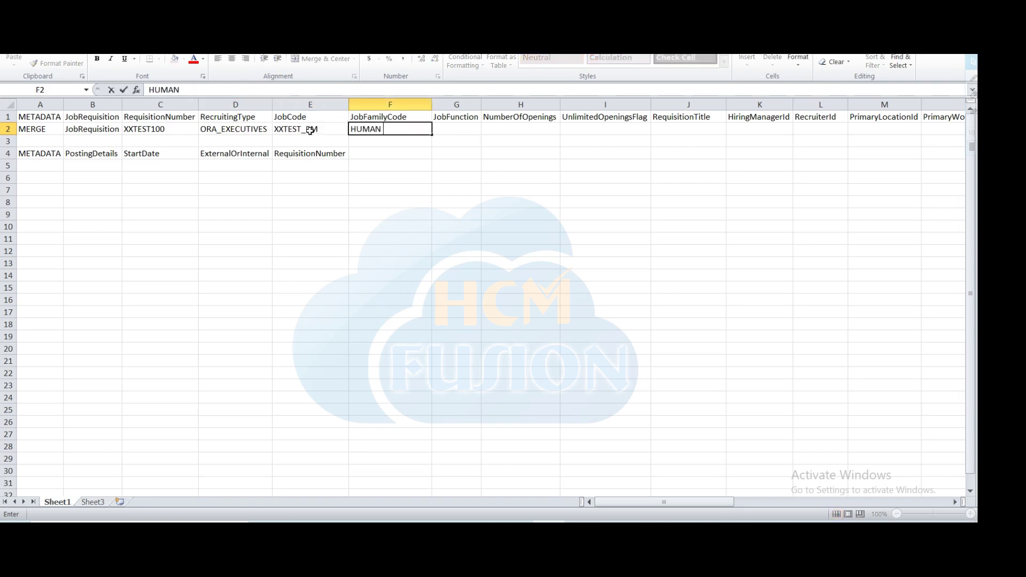
{"action": "type", "text": " rESOURCES"}
{"action": "key", "text": "BackSpace"}
{"action": "key", "text": "BackSpace"}
{"action": "key", "text": "BackSpace"}
{"action": "key", "text": "BackSpace"}
{"action": "key", "text": "BackSpace"}
{"action": "key", "text": "BackSpace"}
{"action": "key", "text": "BackSpace"}
{"action": "key", "text": "BackSpace"}
{"action": "key", "text": "BackSpace"}
{"action": "type", "text": "RESOURCES"}
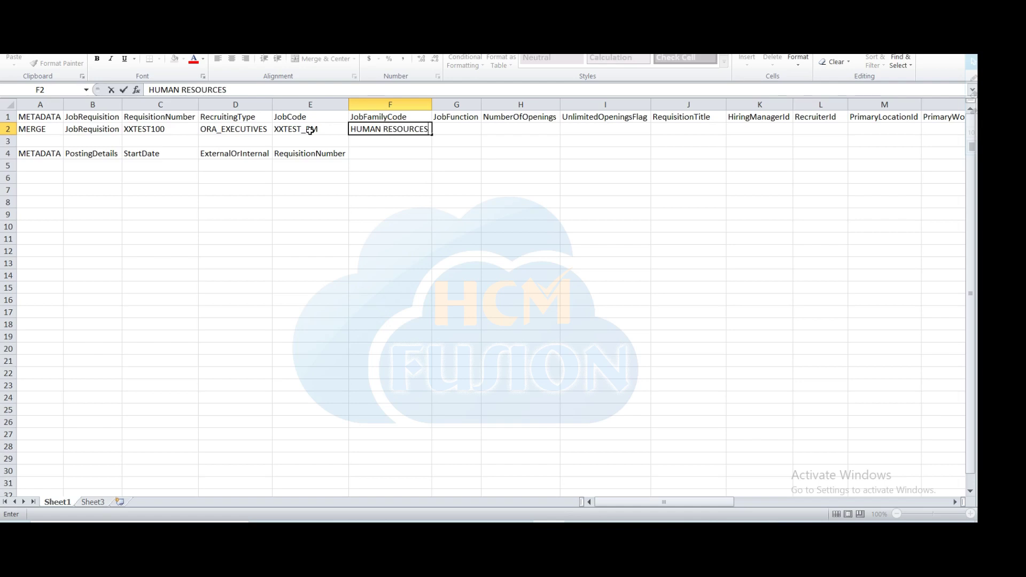
{"action": "key", "text": "Tab"}
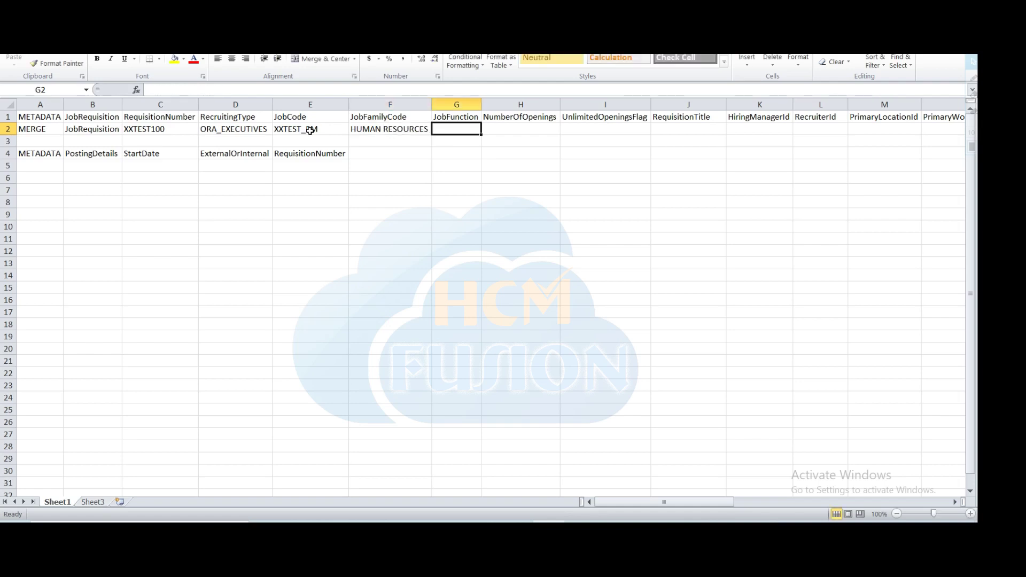
Enter GSE_TECH as the JobFunction in G2.
{"action": "type", "text": "GSE"}
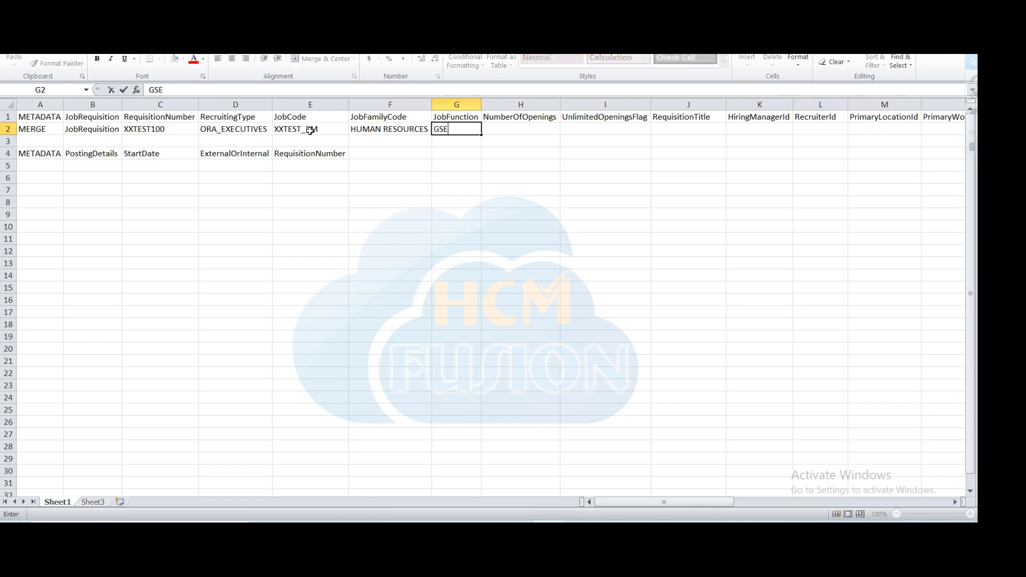
{"action": "type", "text": "_TECH"}
{"action": "left_click", "coordinate": [522, 127]}
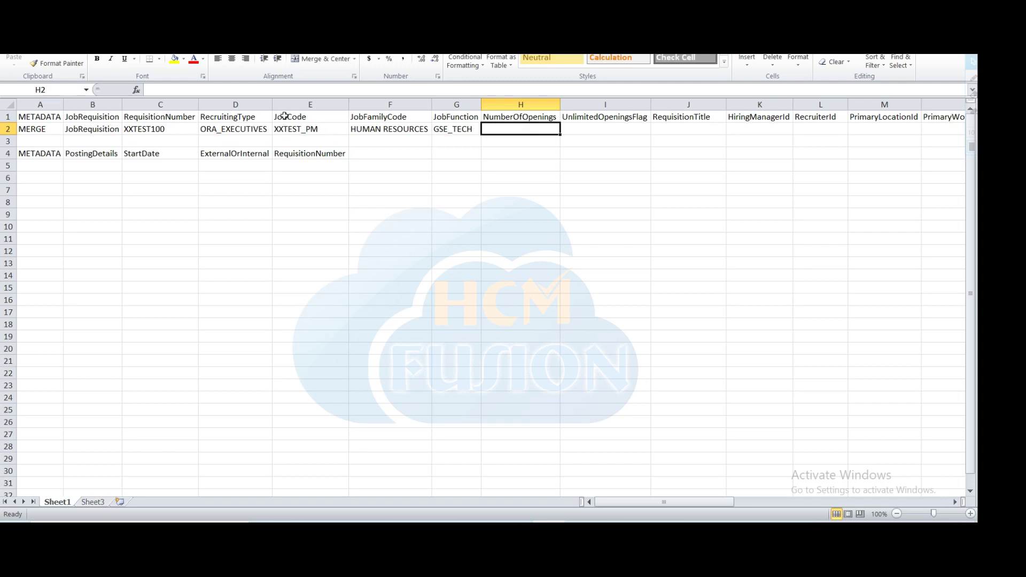
{"action": "left_click_drag", "start_coordinate": [280, 117], "coordinate": [438, 117]}
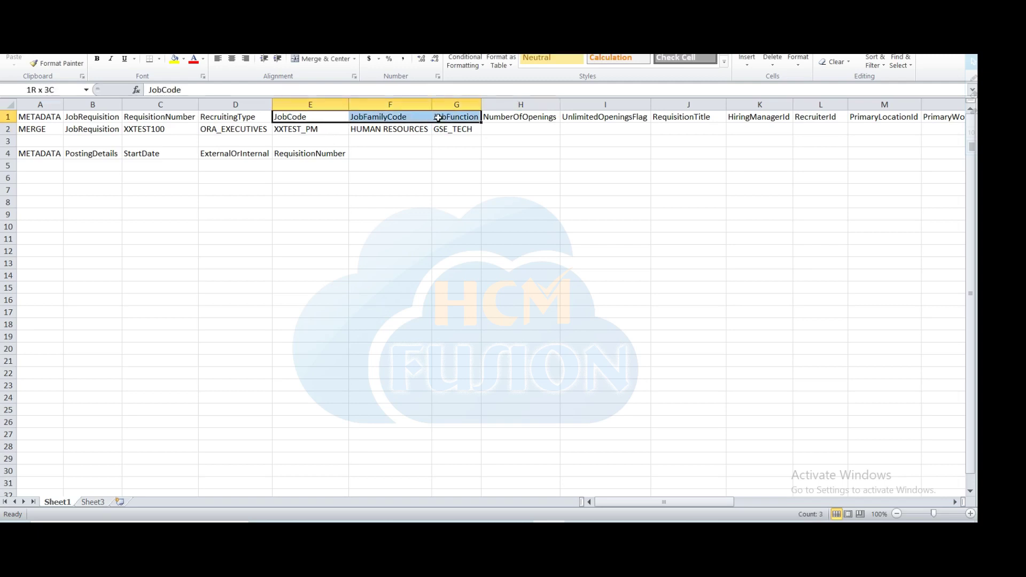
{"action": "left_click", "coordinate": [507, 132]}
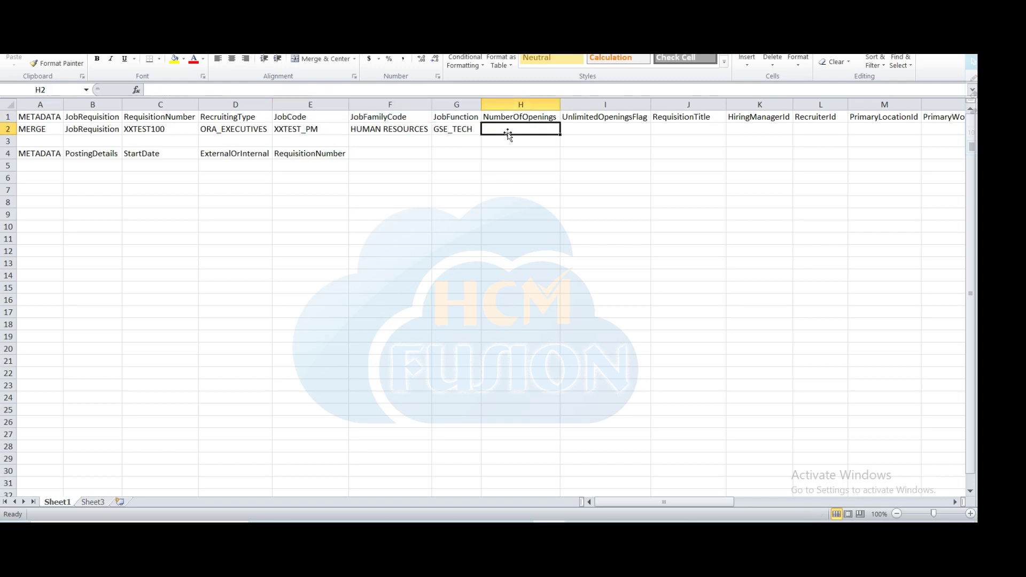
Correct the JobFunction in G2 to GSE_TEACH.
{"action": "double_click", "coordinate": [459, 131]}
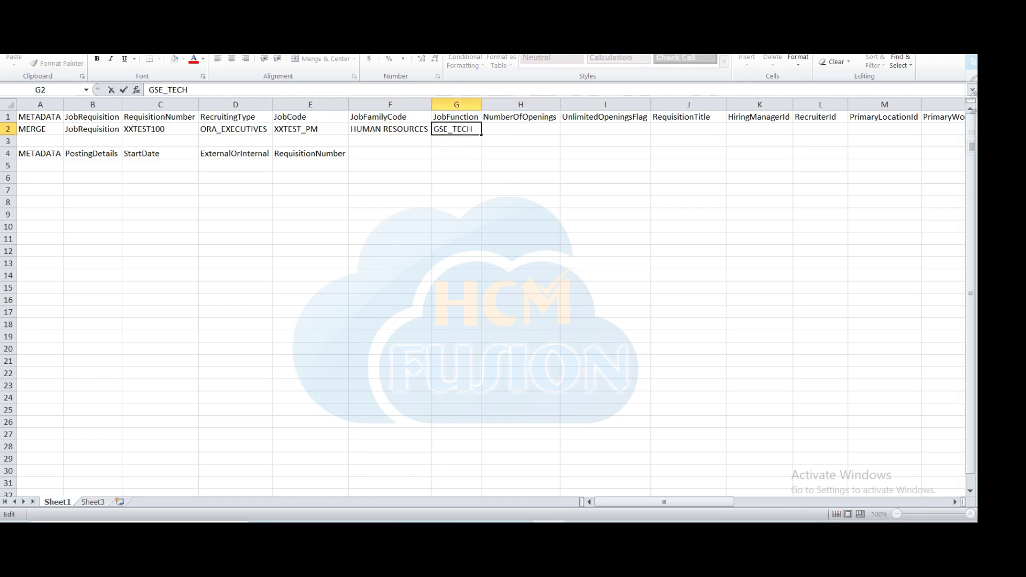
{"action": "key", "text": "shift+Left"}
{"action": "key", "text": "shift+Left"}
{"action": "key", "text": "shift+Left"}
{"action": "type", "text": "EACH"}
{"action": "left_click", "coordinate": [551, 134]}
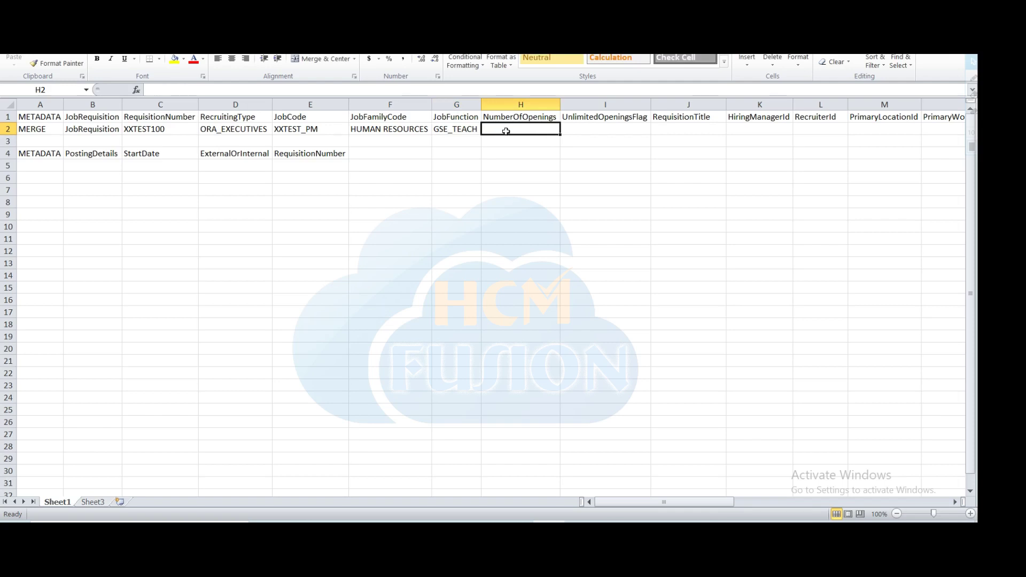
Set the NumberOfOpenings in H2 to 2.
{"action": "type", "text": "2"}
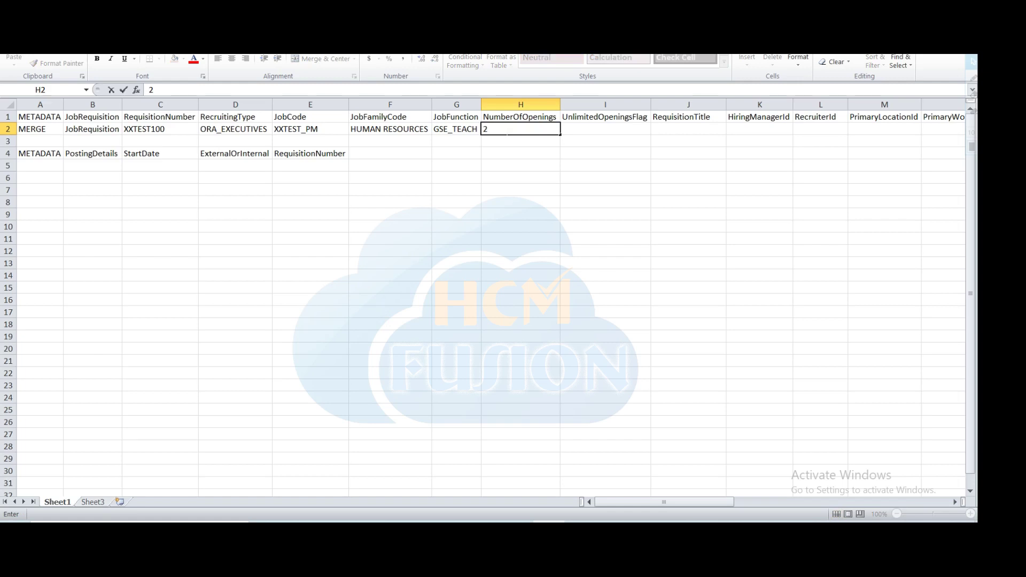
{"action": "left_click", "coordinate": [591, 128]}
{"action": "left_click", "coordinate": [498, 133]}
{"action": "left_click", "coordinate": [594, 130]}
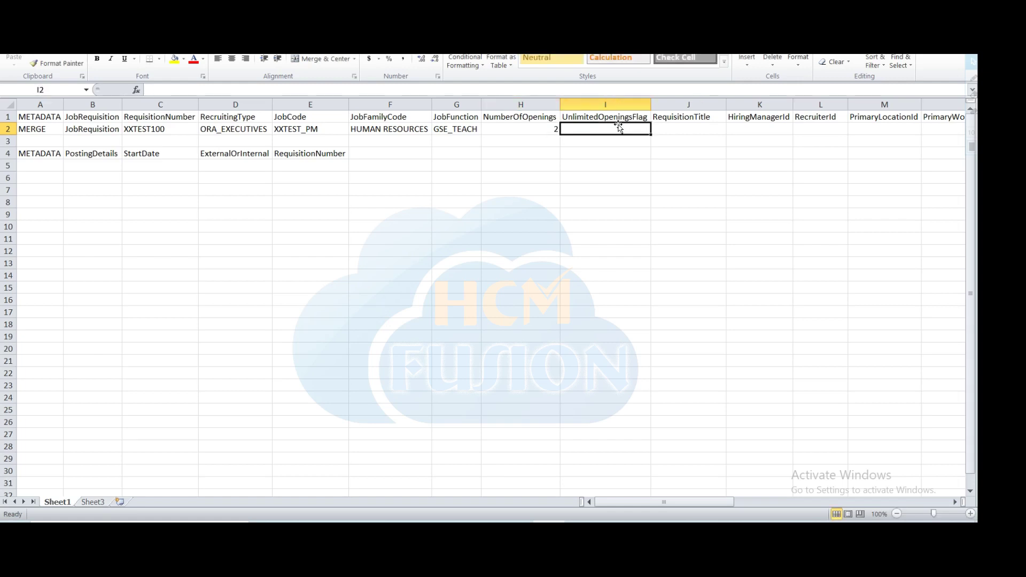
Set the UnlimitedOpeningsFlag in I2 to N.
{"action": "left_click", "coordinate": [594, 119]}
{"action": "left_click", "coordinate": [594, 126]}
{"action": "type", "text": "n"}
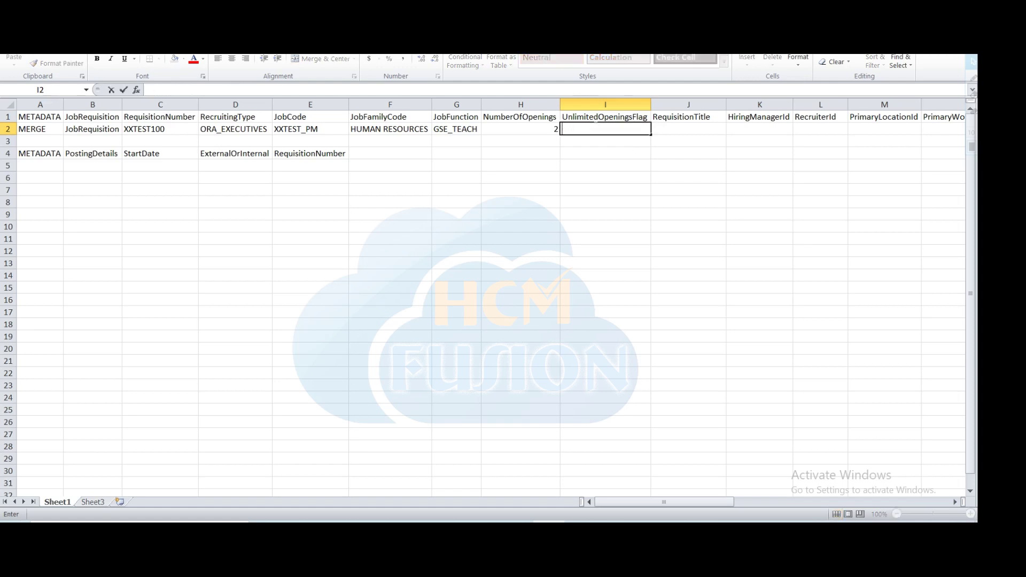
{"action": "type", "text": "n"}
{"action": "type", "text": "N"}
{"action": "left_click", "coordinate": [674, 129]}
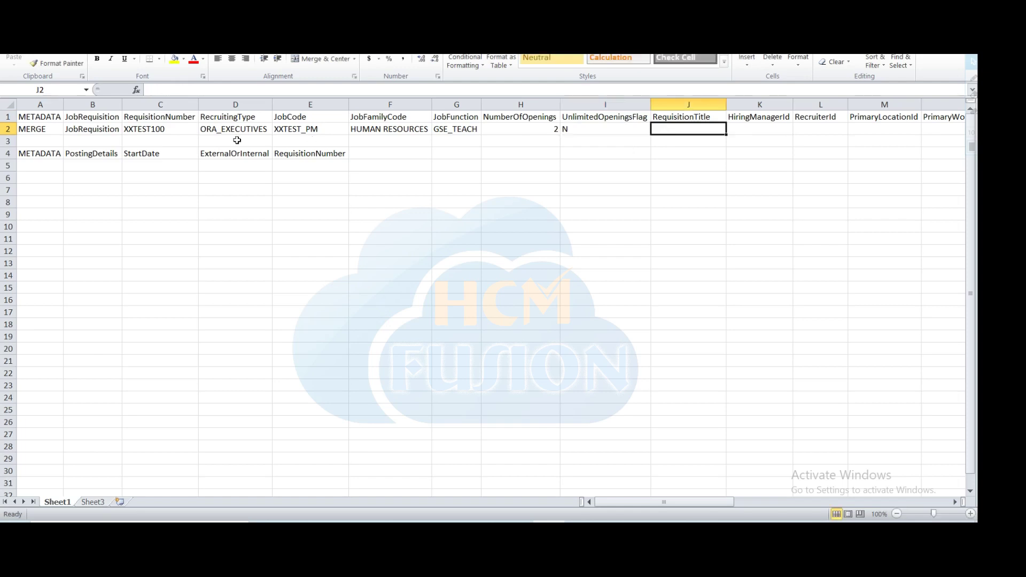
Copy the requisition number XXTEST100 from C2 into the RequisitionTitle cell J2.
{"action": "left_click", "coordinate": [163, 132]}
{"action": "key", "text": "ctrl+c"}
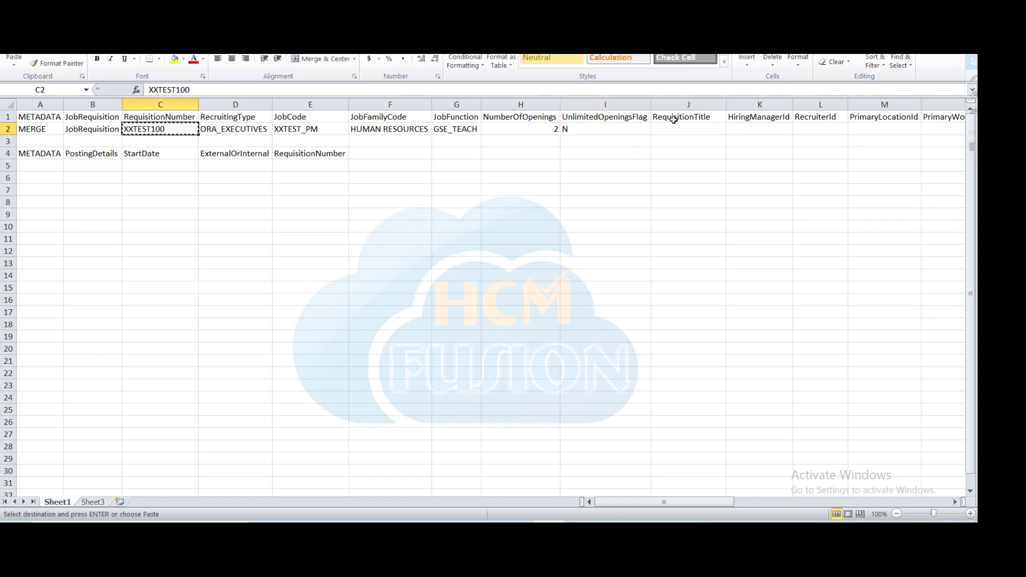
{"action": "left_click", "coordinate": [667, 129]}
{"action": "key", "text": "ctrl+v"}
{"action": "key", "text": "ctrl"}
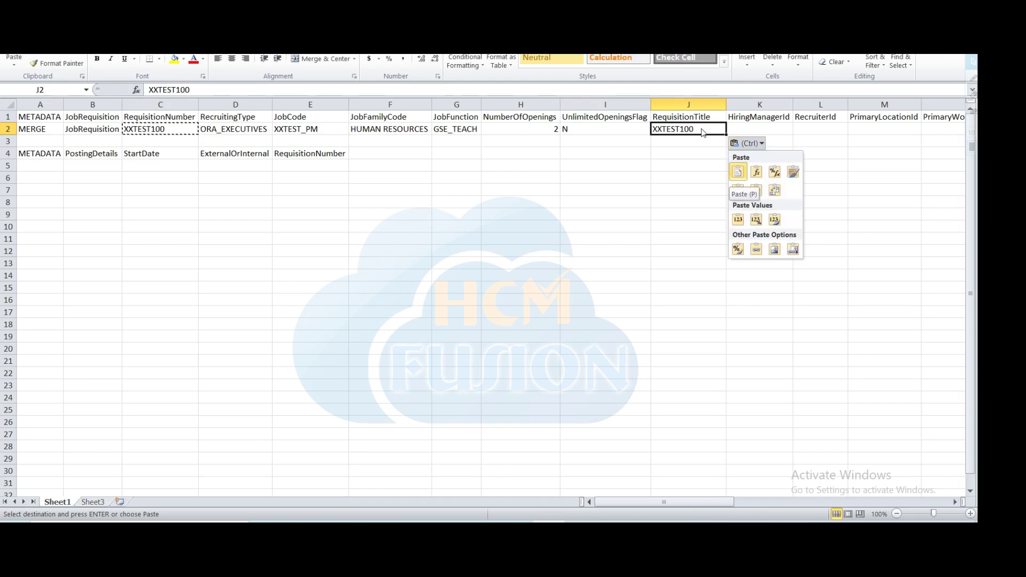
{"action": "key", "text": "Escape"}
{"action": "double_click", "coordinate": [699, 128]}
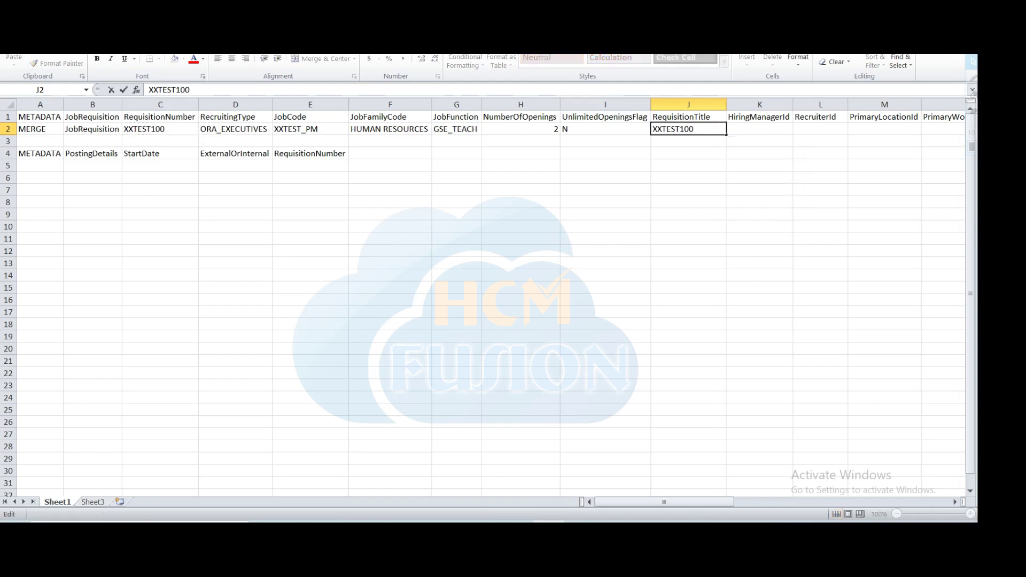
{"action": "left_click", "coordinate": [765, 131]}
Select the empty HiringManagerId cell K2, switch to the Oracle BI data model, and open its test data set for editing.
{"action": "left_click", "coordinate": [764, 118]}
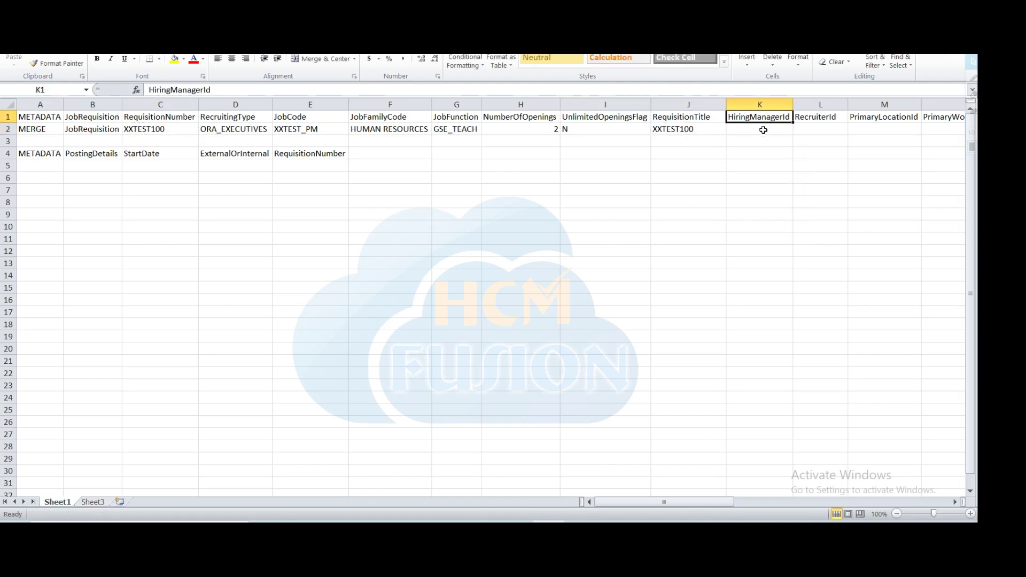
{"action": "left_click", "coordinate": [763, 130]}
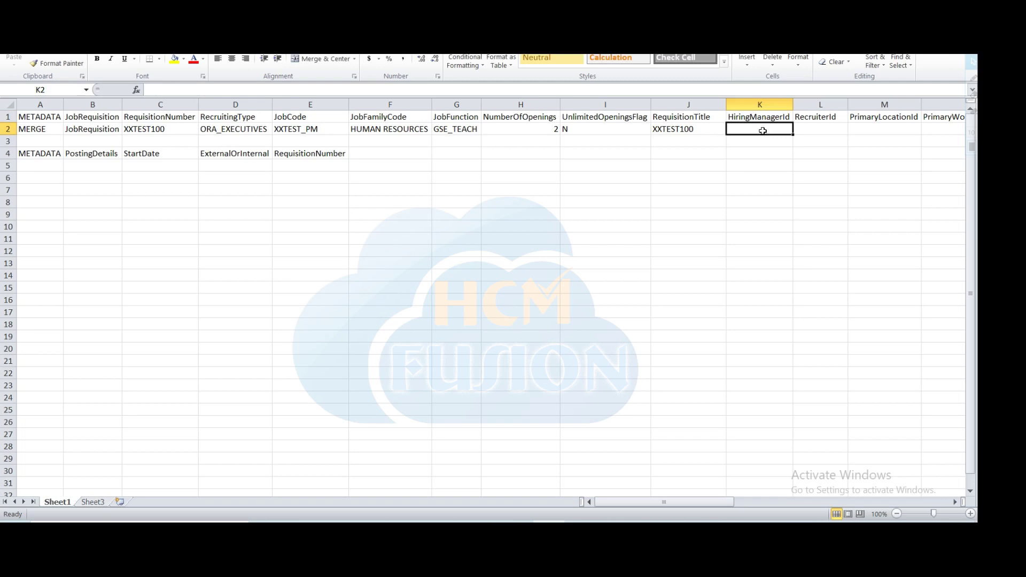
{"action": "left_click", "coordinate": [491, 519]}
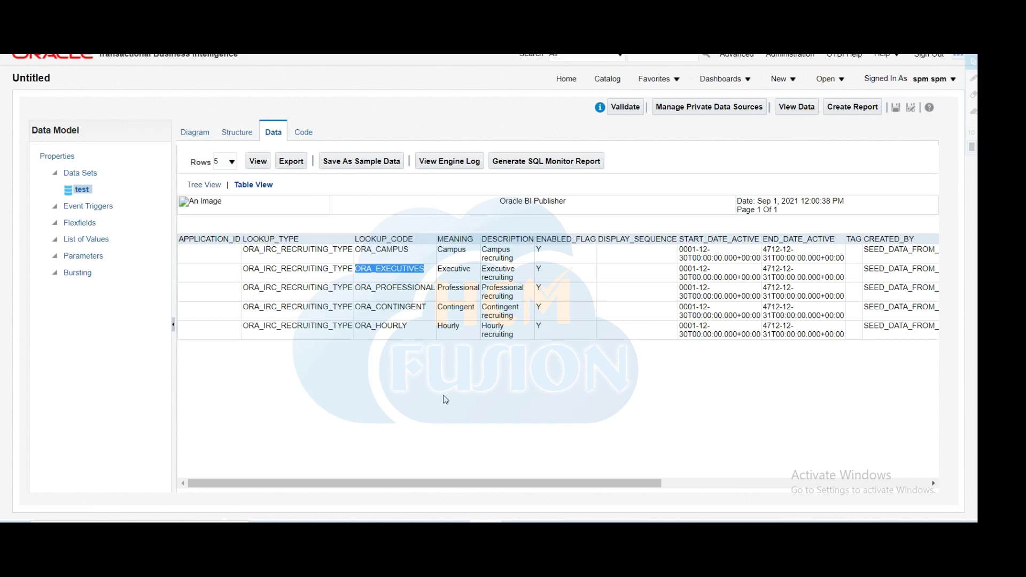
{"action": "left_click", "coordinate": [198, 129]}
{"action": "left_click", "coordinate": [487, 176]}
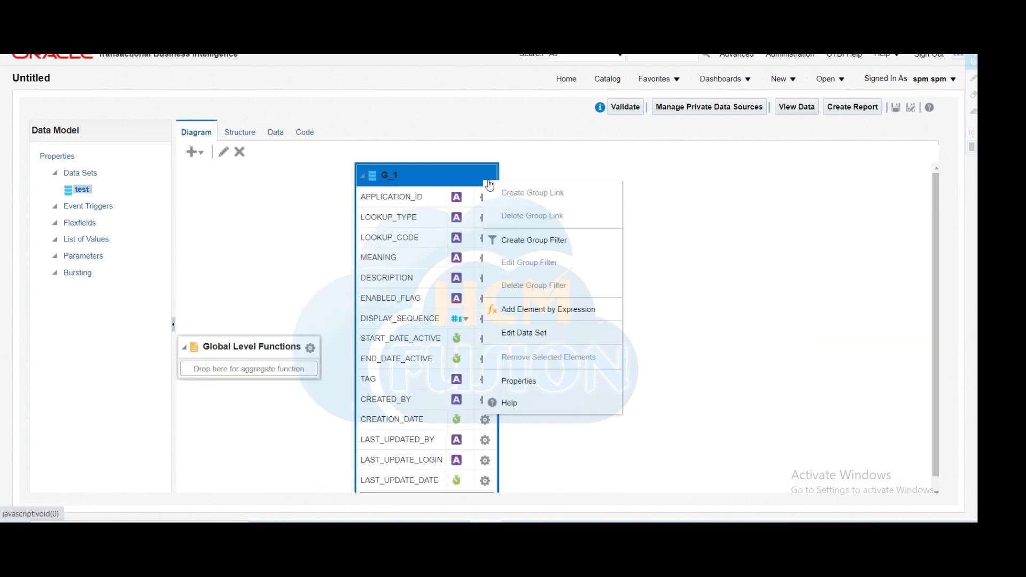
{"action": "left_click", "coordinate": [531, 335]}
Rewrite the SQL query to select everything from per_all_people_f where person_number equals the hiring manager's person number, and save the data set.
{"action": "left_click_drag", "start_coordinate": [479, 290], "coordinate": [366, 283]}
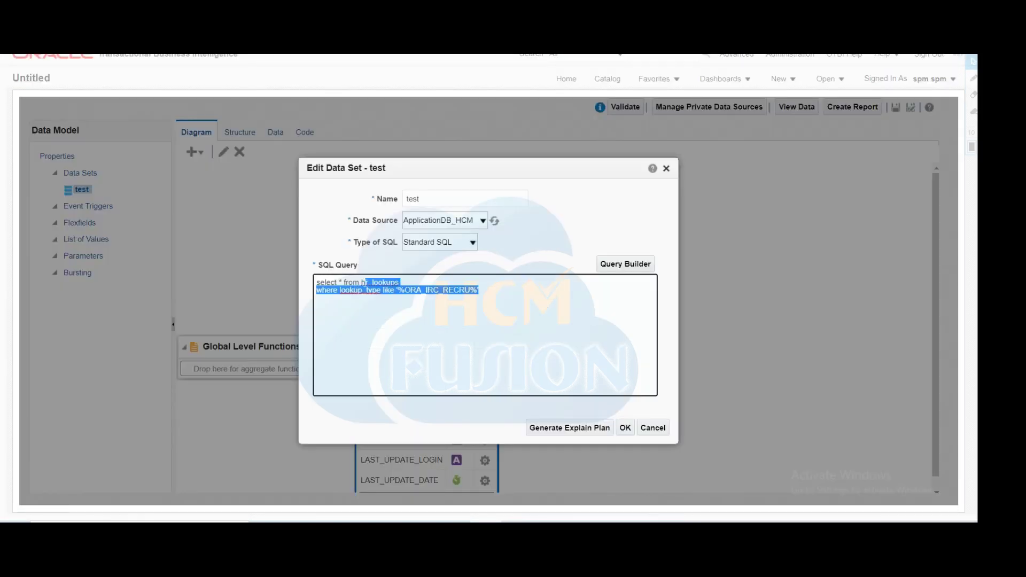
{"action": "key", "text": "BackSpace"}
{"action": "key", "text": "BackSpace"}
{"action": "type", "text": "per_"}
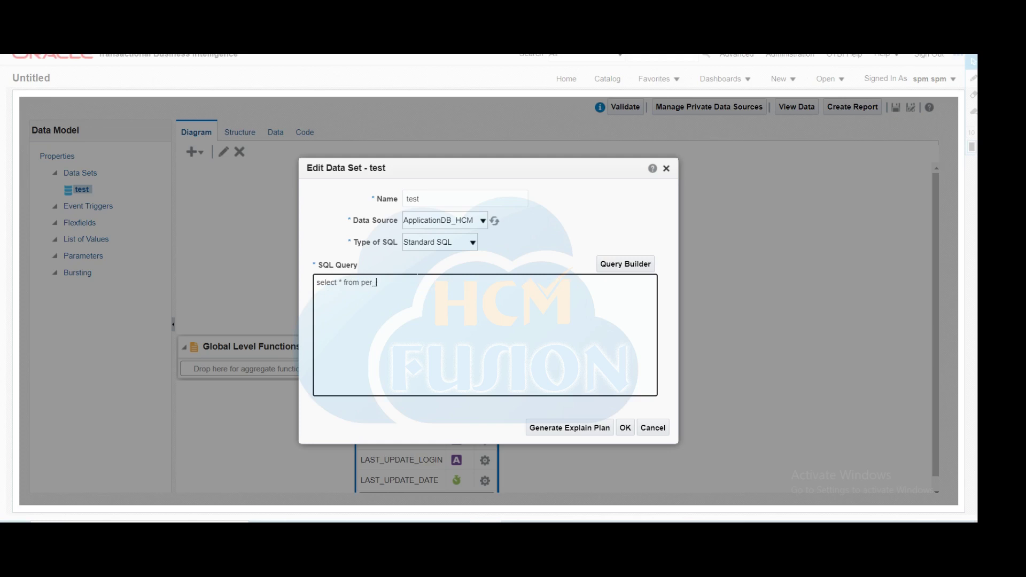
{"action": "type", "text": "all-people"}
{"action": "key", "text": "BackSpace"}
{"action": "key", "text": "BackSpace"}
{"action": "type", "text": "_f "}
{"action": "type", "text": "where"}
{"action": "type", "text": " person_number = 'XXTEST1"}
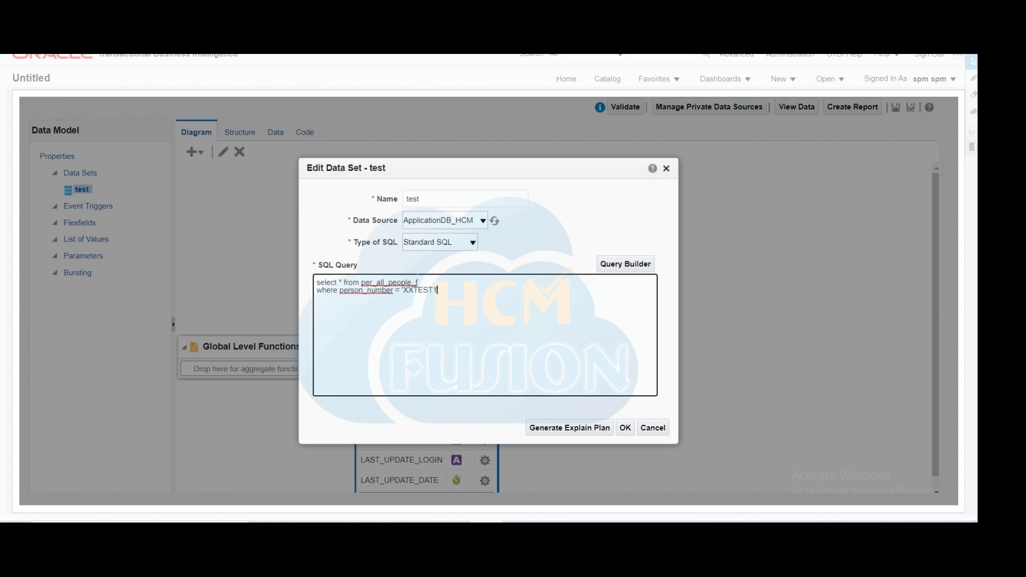
{"action": "double_click", "coordinate": [420, 289]}
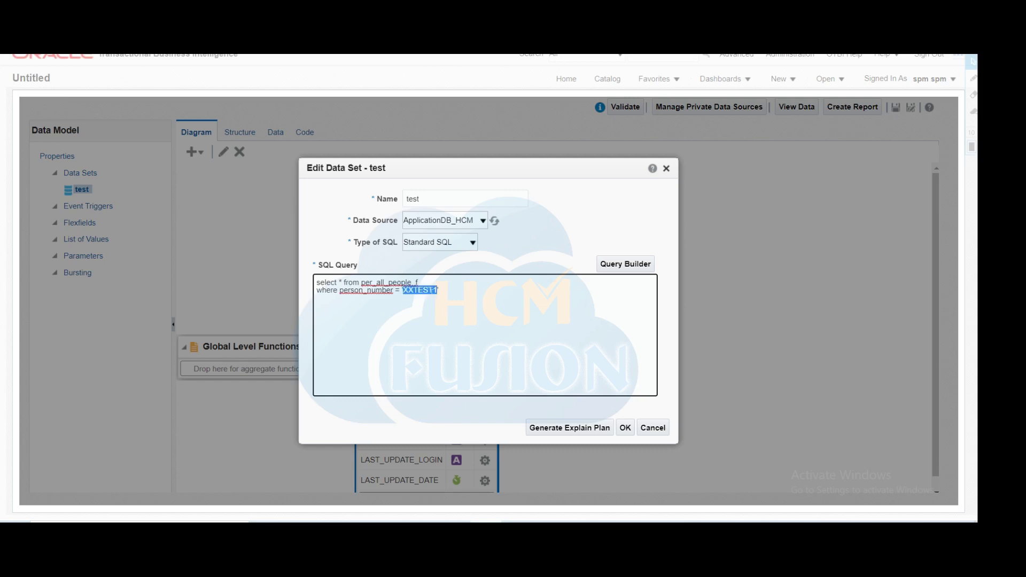
{"action": "left_click", "coordinate": [625, 427]}
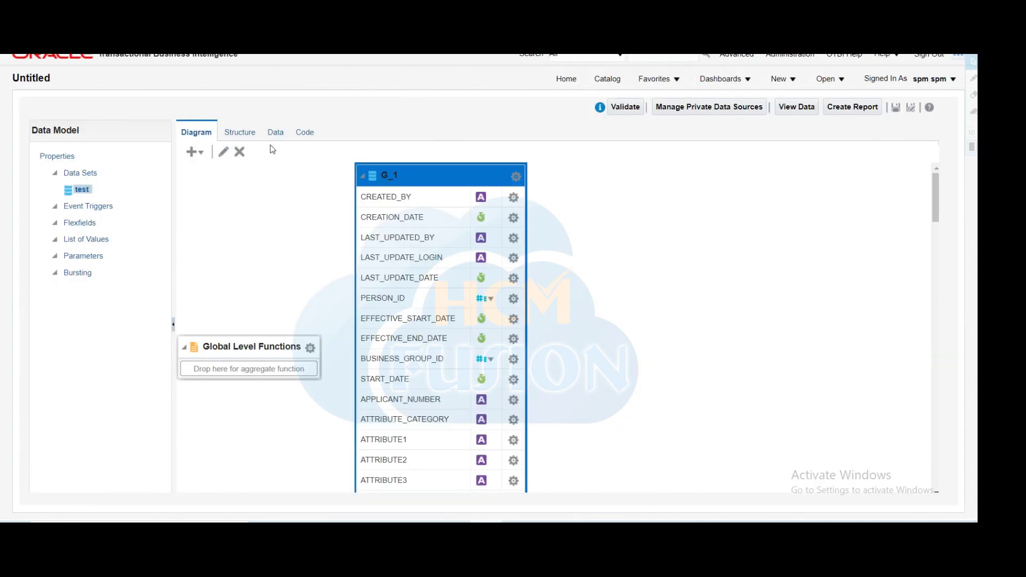
Display the query result as a table and copy its PERSON_ID into the HiringManagerId cell K2 of the Excel sheet.
{"action": "left_click", "coordinate": [273, 135]}
{"action": "left_click", "coordinate": [259, 162]}
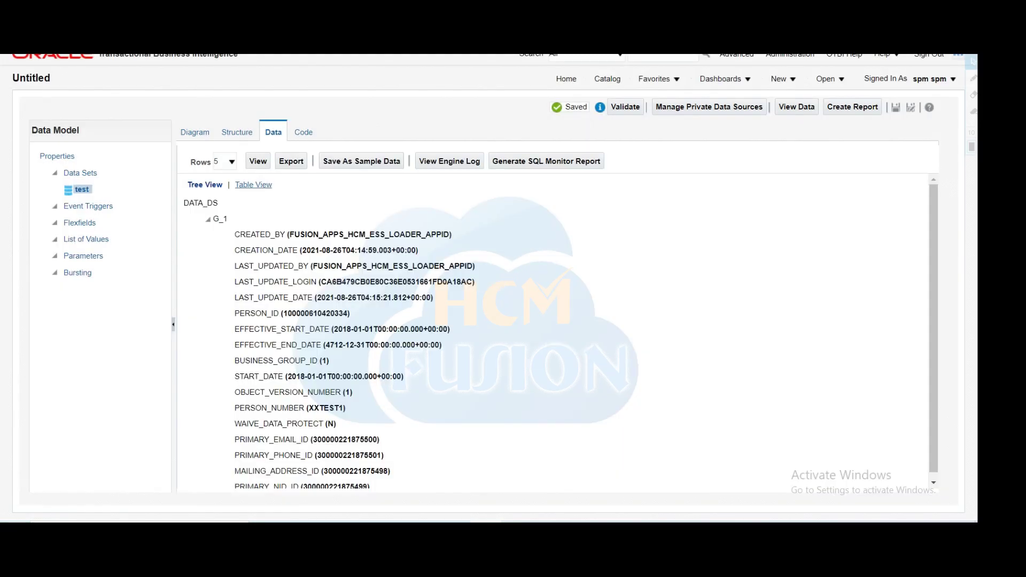
{"action": "left_click", "coordinate": [255, 184]}
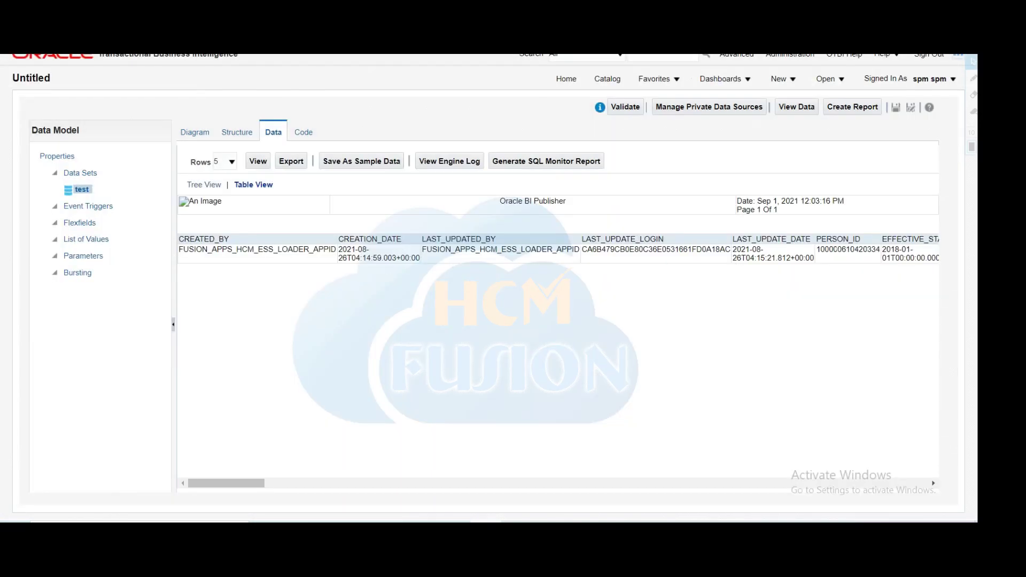
{"action": "double_click", "coordinate": [840, 249]}
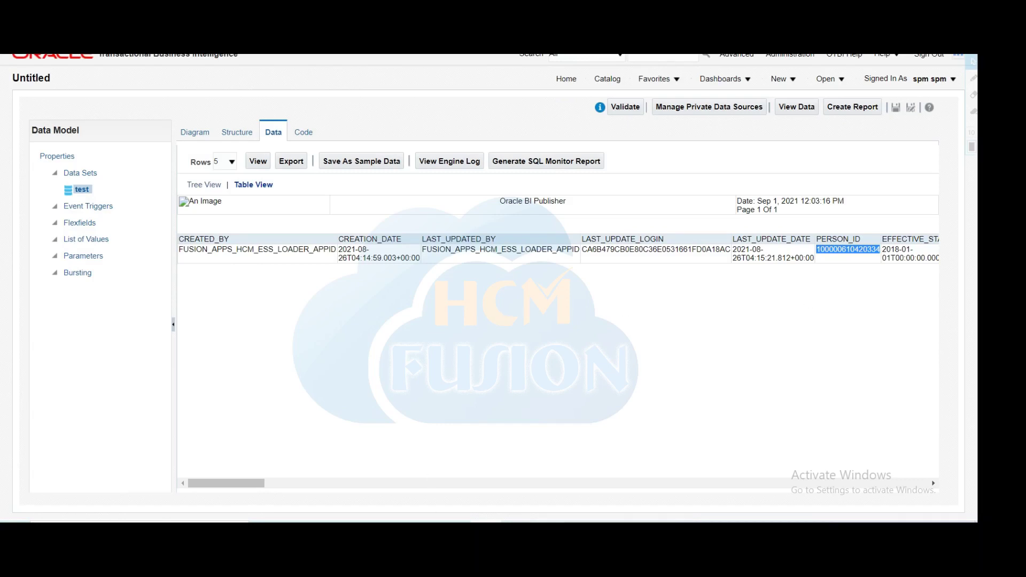
{"action": "left_click", "coordinate": [486, 522]}
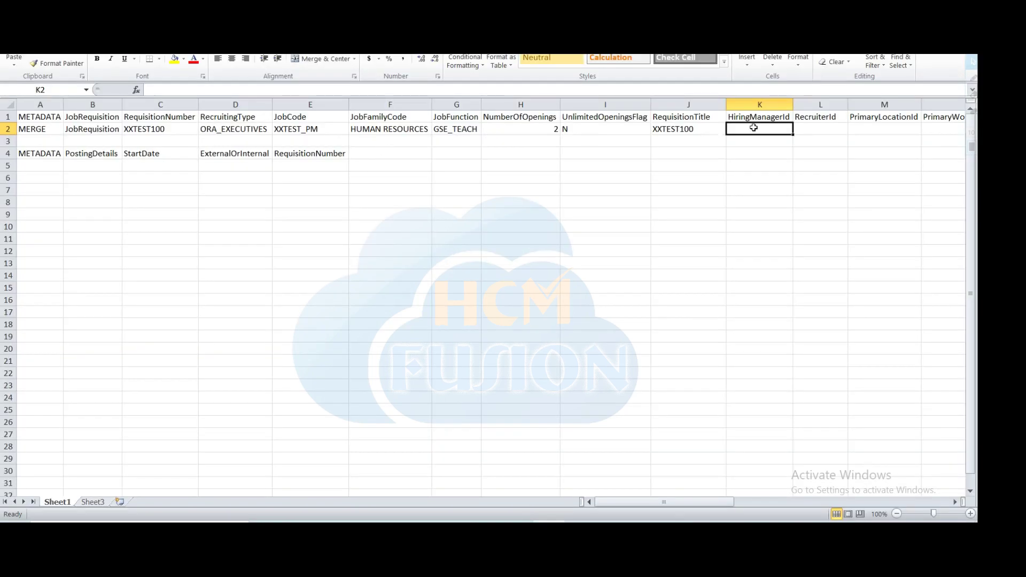
{"action": "key", "text": "ctrl+v"}
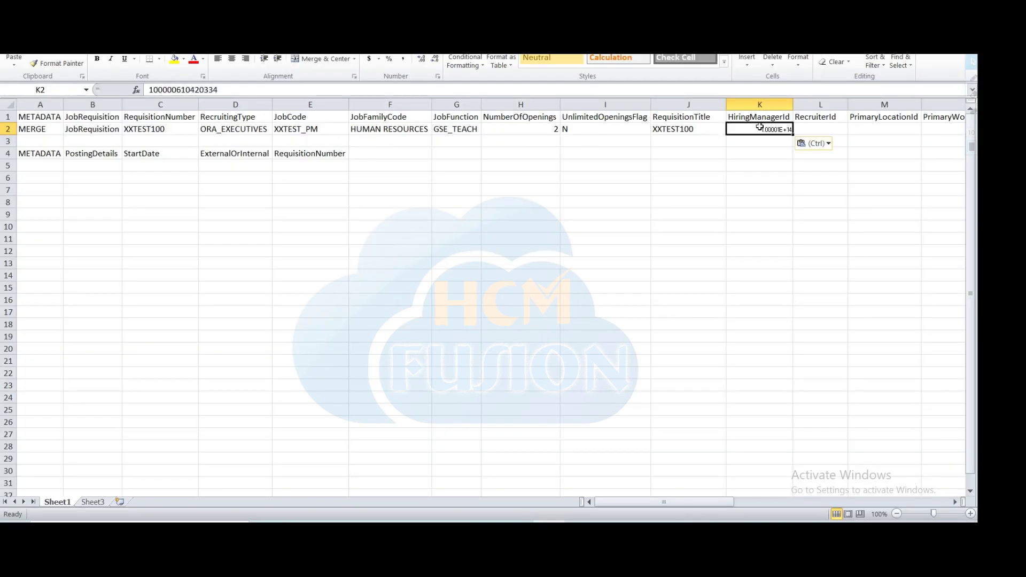
Format the pasted HiringManagerId in K2 as a Number with 0 decimal places.
{"action": "right_click", "coordinate": [759, 127]}
{"action": "left_click", "coordinate": [796, 297]}
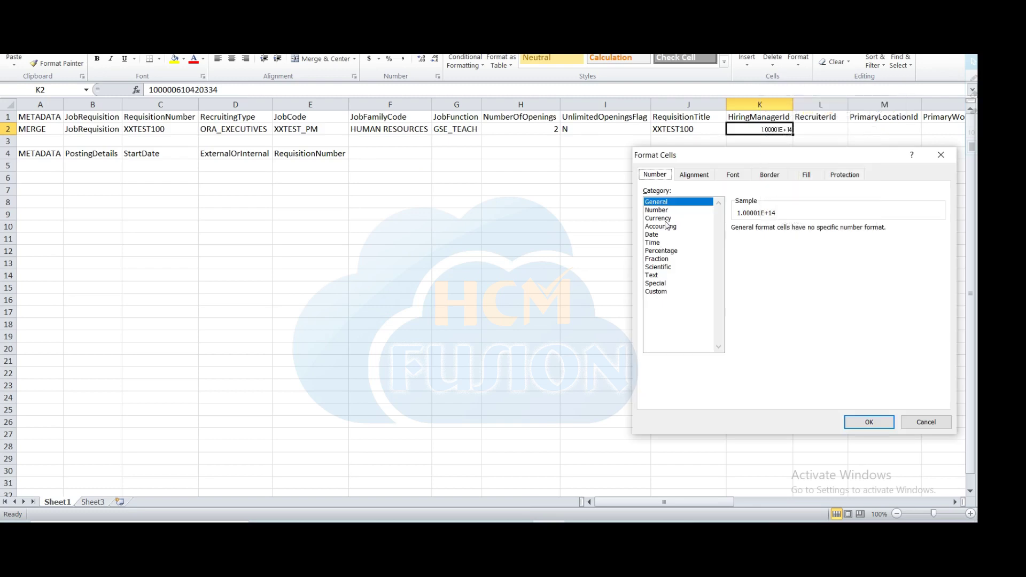
{"action": "left_click", "coordinate": [661, 211]}
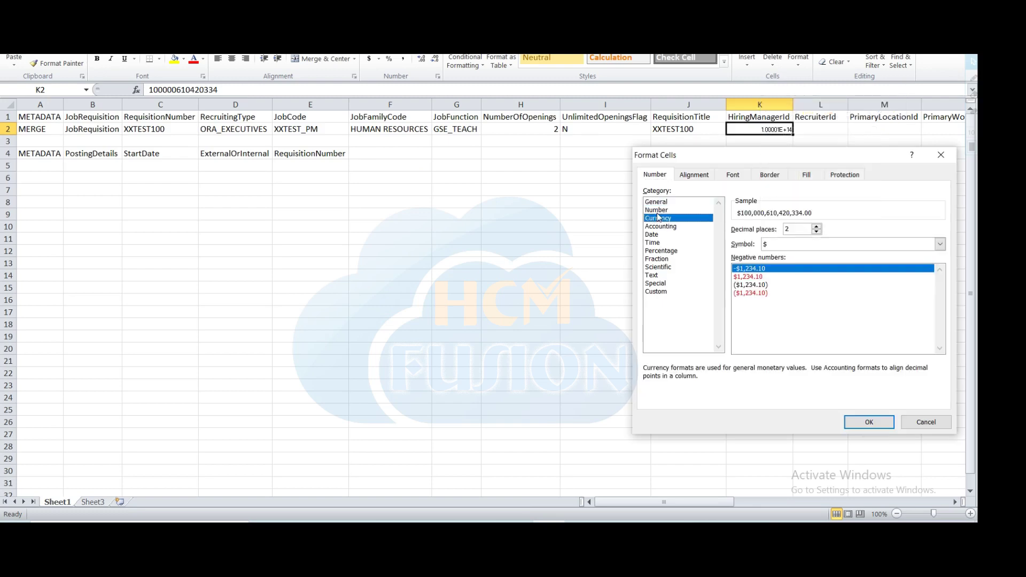
{"action": "left_click", "coordinate": [817, 232]}
{"action": "left_click", "coordinate": [817, 231]}
{"action": "left_click", "coordinate": [869, 422]}
Copy the cell formatting of J2 onto the HiringManagerId cell K2.
{"action": "left_click", "coordinate": [687, 129]}
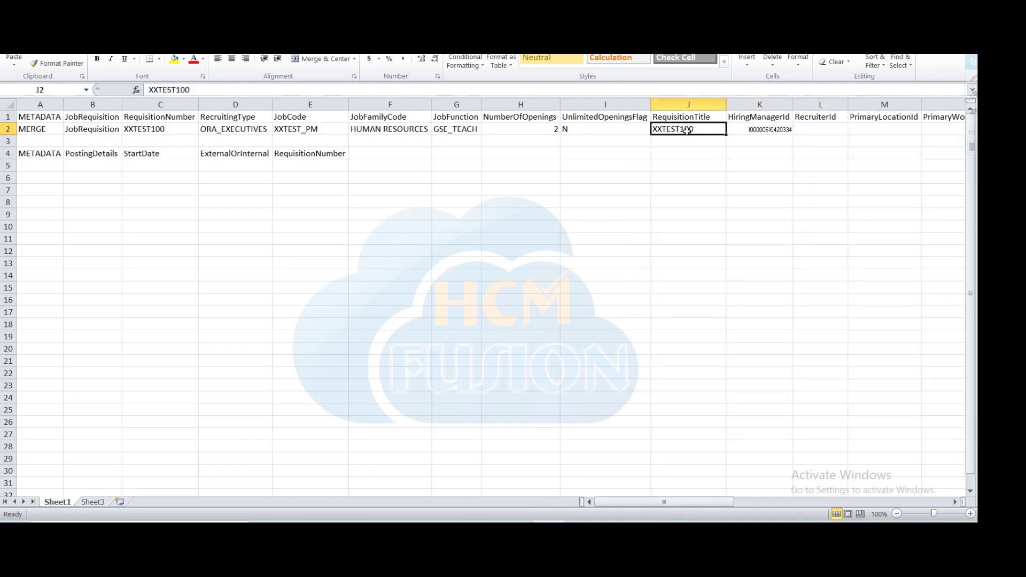
{"action": "left_click", "coordinate": [56, 63]}
{"action": "left_click", "coordinate": [759, 129]}
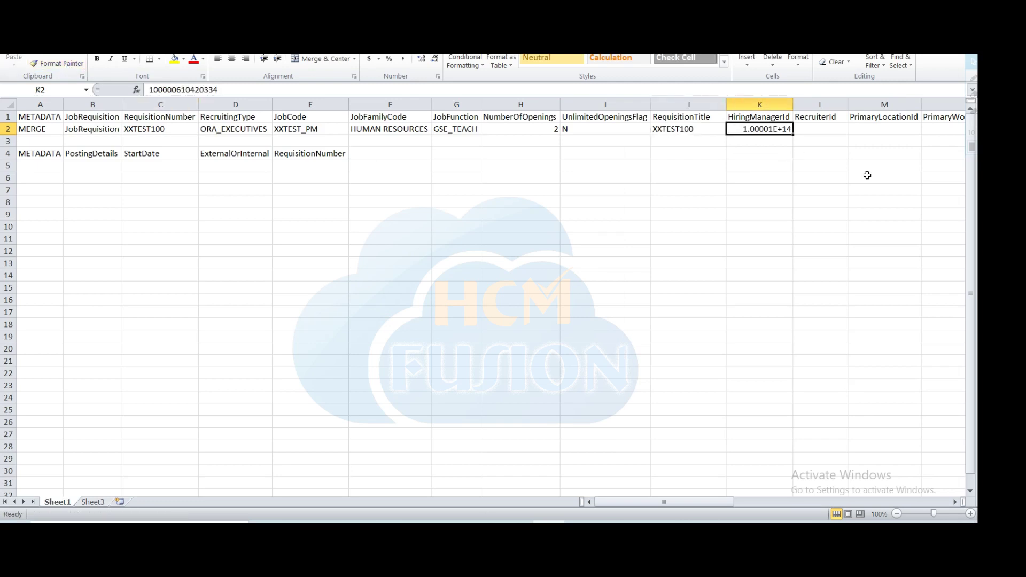
Apply the Number format with 0 decimal places to K2 again.
{"action": "right_click", "coordinate": [763, 129]}
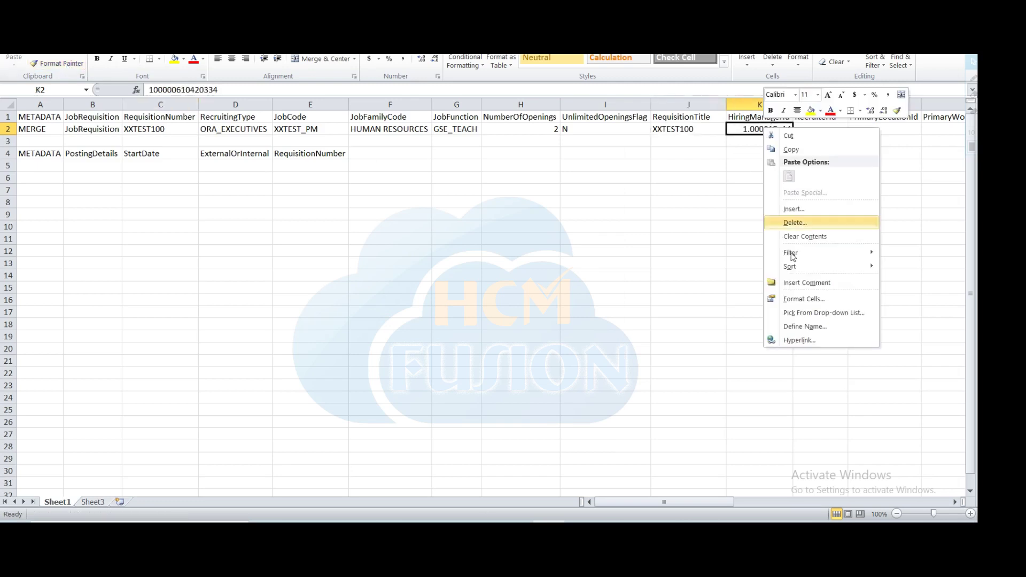
{"action": "left_click", "coordinate": [780, 297]}
{"action": "left_click", "coordinate": [657, 207]}
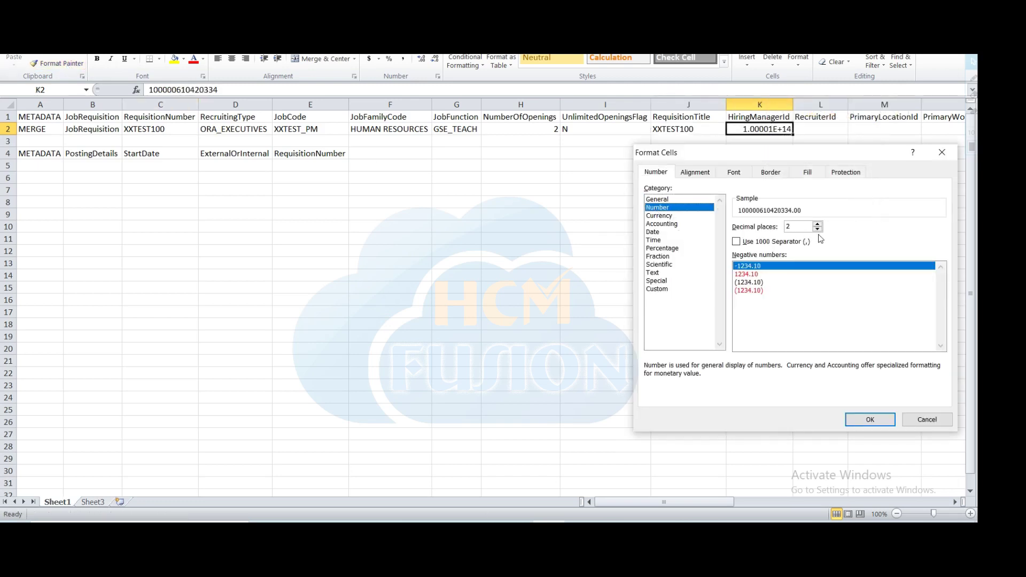
{"action": "left_click", "coordinate": [817, 230]}
{"action": "left_click", "coordinate": [818, 230]}
{"action": "left_click", "coordinate": [870, 419]}
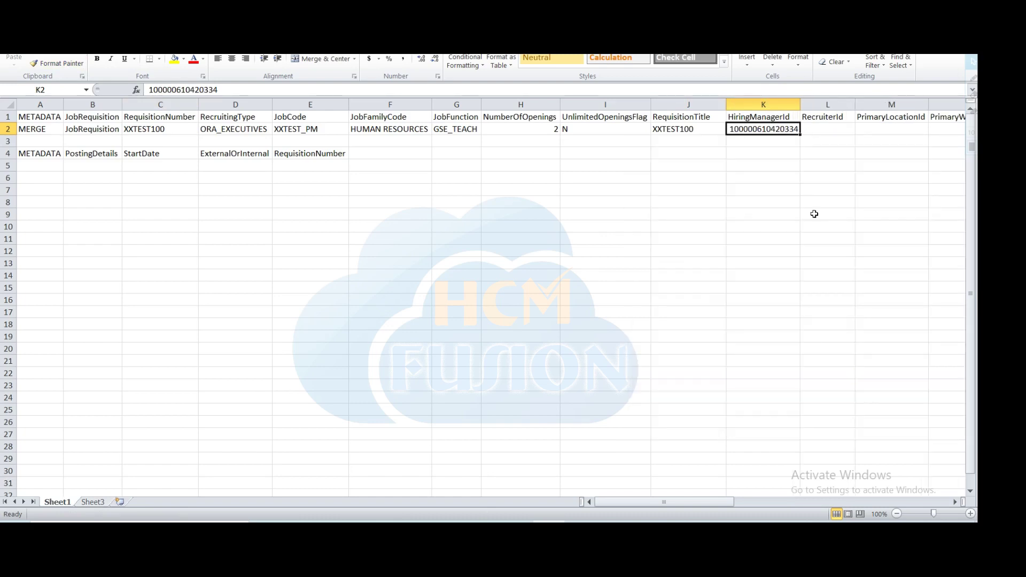
Look through the remaining JobRequisition attribute columns from RecruiterId to FullTimeOrPartTime.
{"action": "left_click", "coordinate": [822, 140]}
{"action": "key", "text": "Right"}
{"action": "key", "text": "Right"}
{"action": "key", "text": "Right"}
{"action": "key", "text": "Right"}
{"action": "key", "text": "Right"}
{"action": "key", "text": "Right"}
{"action": "key", "text": "Right"}
{"action": "key", "text": "Right"}
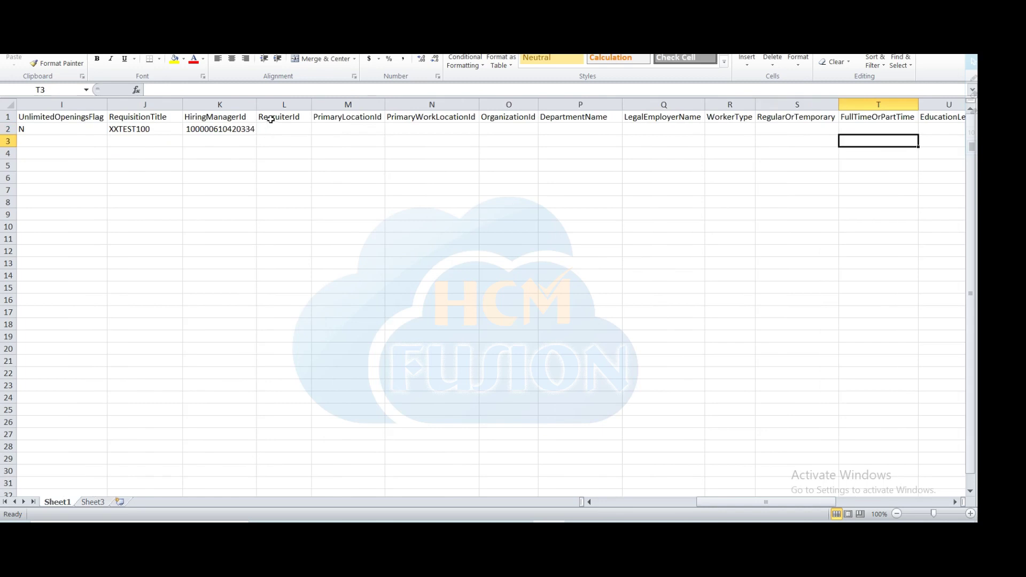
For RecruiterId in L2, switch to the Oracle BI data model and make the test query filter per_all_people_f by the recruiter's person number.
{"action": "left_click", "coordinate": [270, 119]}
{"action": "left_click", "coordinate": [275, 128]}
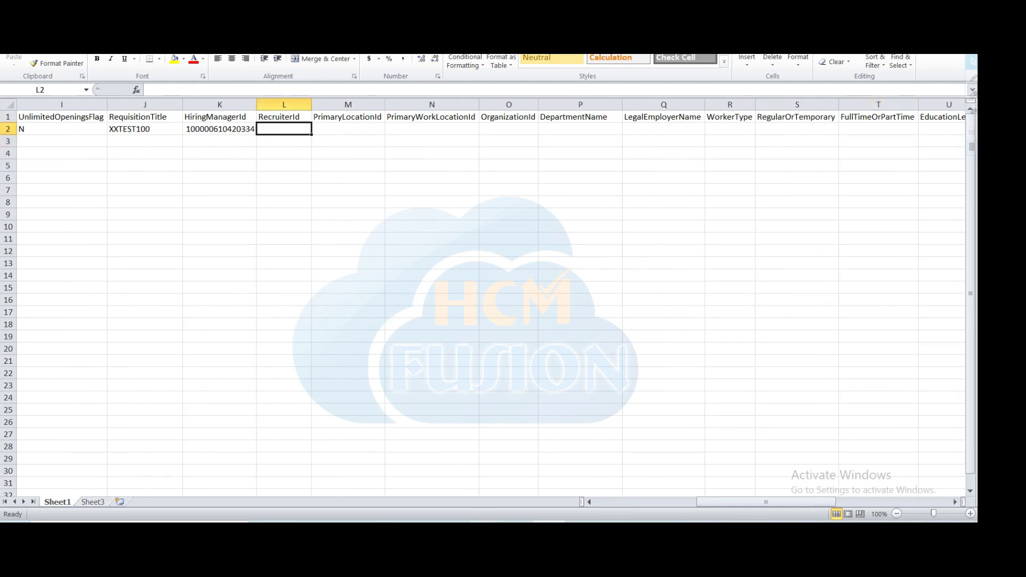
{"action": "key", "text": "alt+Tab"}
{"action": "left_click", "coordinate": [197, 132]}
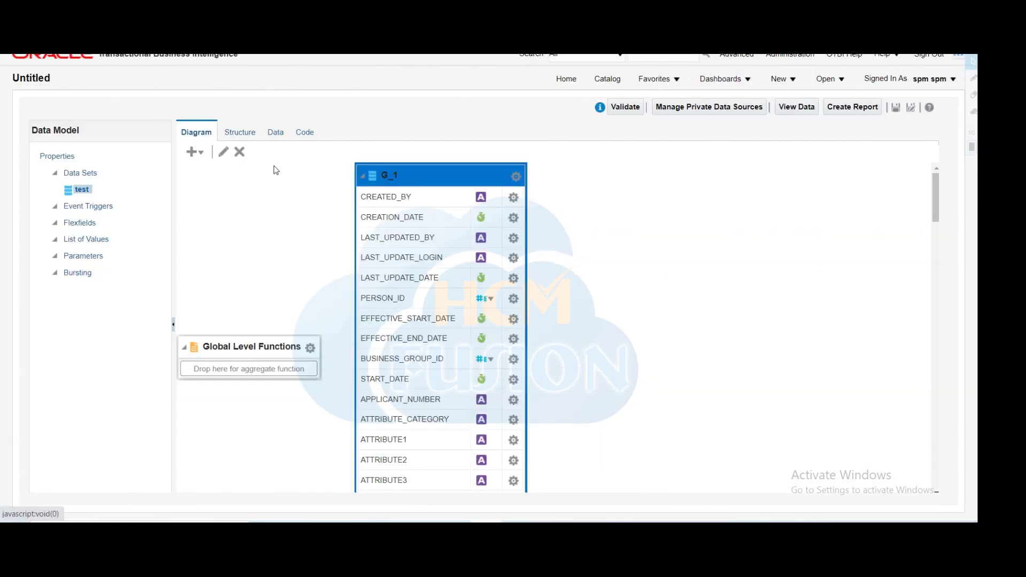
{"action": "left_click", "coordinate": [514, 175]}
{"action": "left_click", "coordinate": [550, 328]}
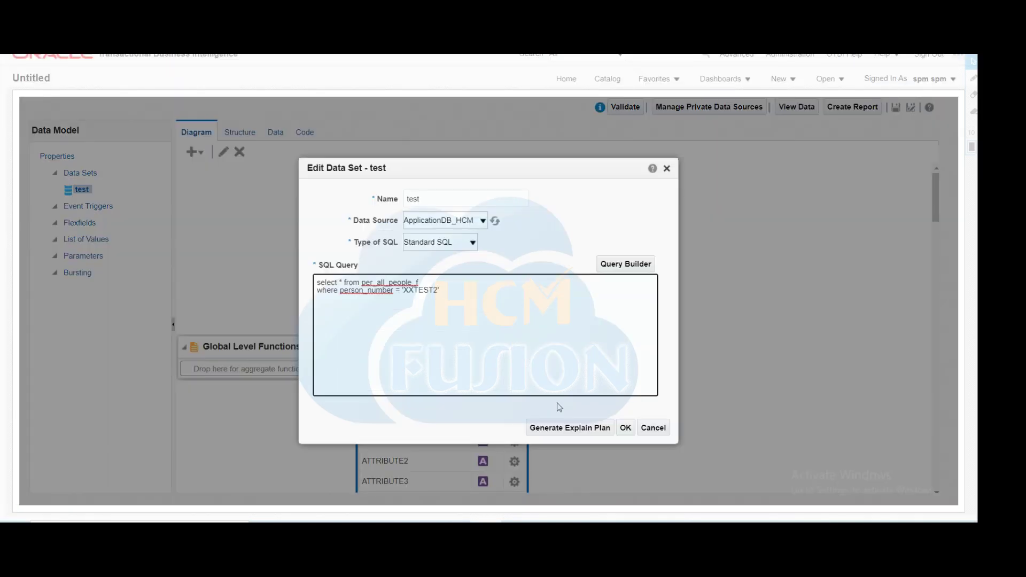
{"action": "left_click", "coordinate": [625, 427]}
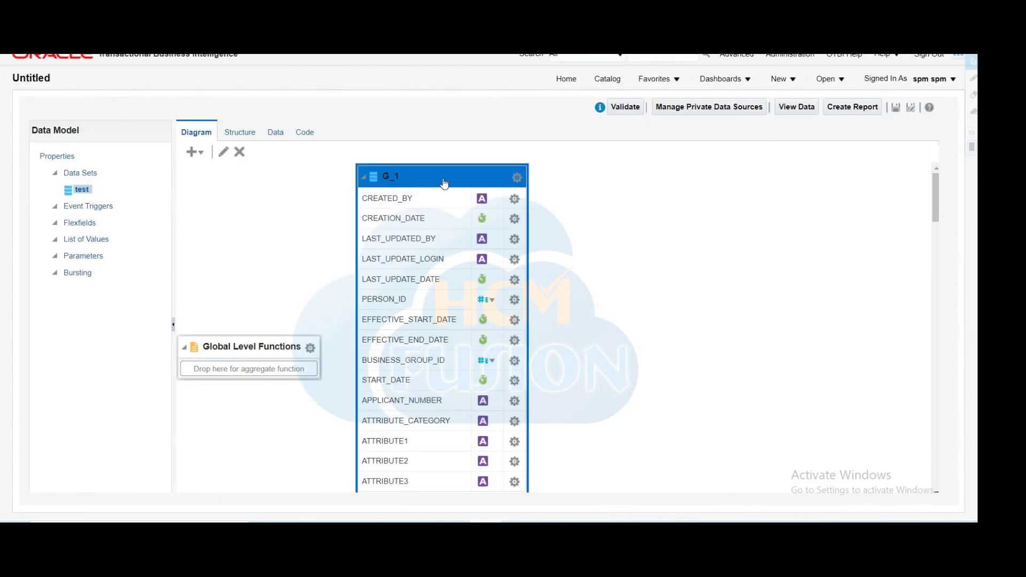
Copy the PERSON_ID from the query's table output into RecruiterId cell L2 of the Excel sheet.
{"action": "left_click", "coordinate": [275, 132]}
{"action": "left_click", "coordinate": [258, 161]}
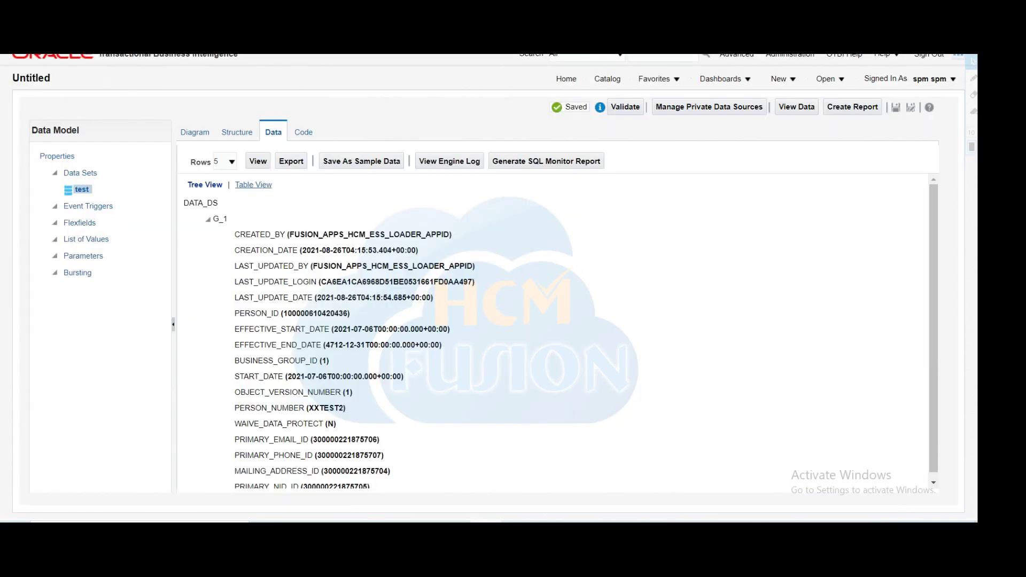
{"action": "left_click", "coordinate": [256, 184]}
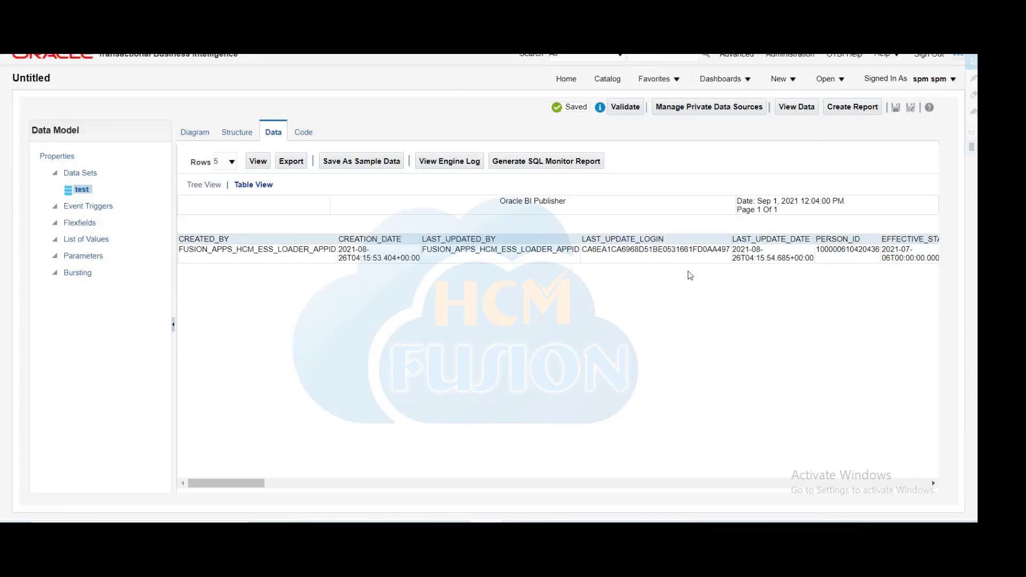
{"action": "double_click", "coordinate": [847, 249]}
{"action": "key", "text": "ctrl+c"}
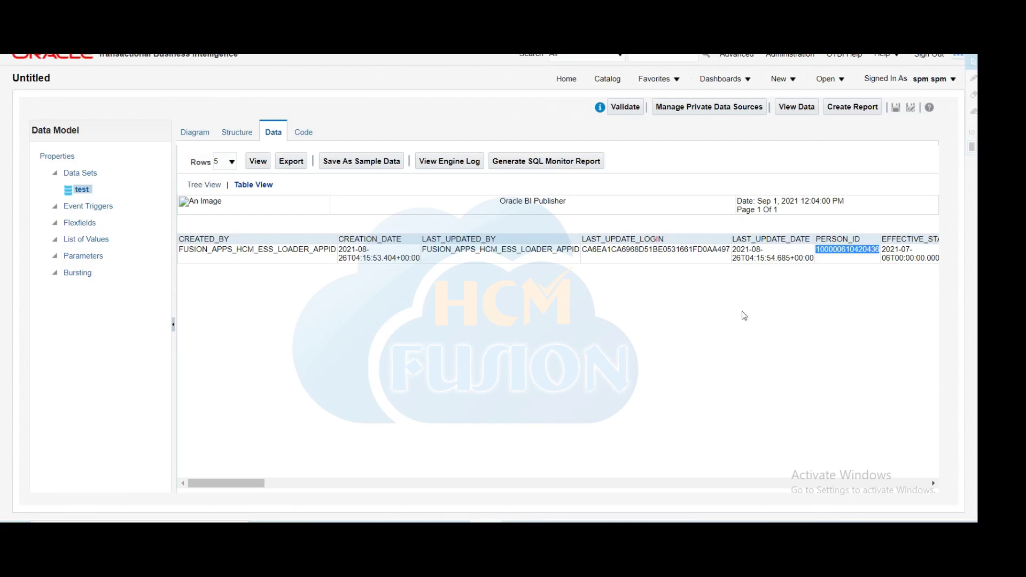
{"action": "key", "text": "alt+Tab"}
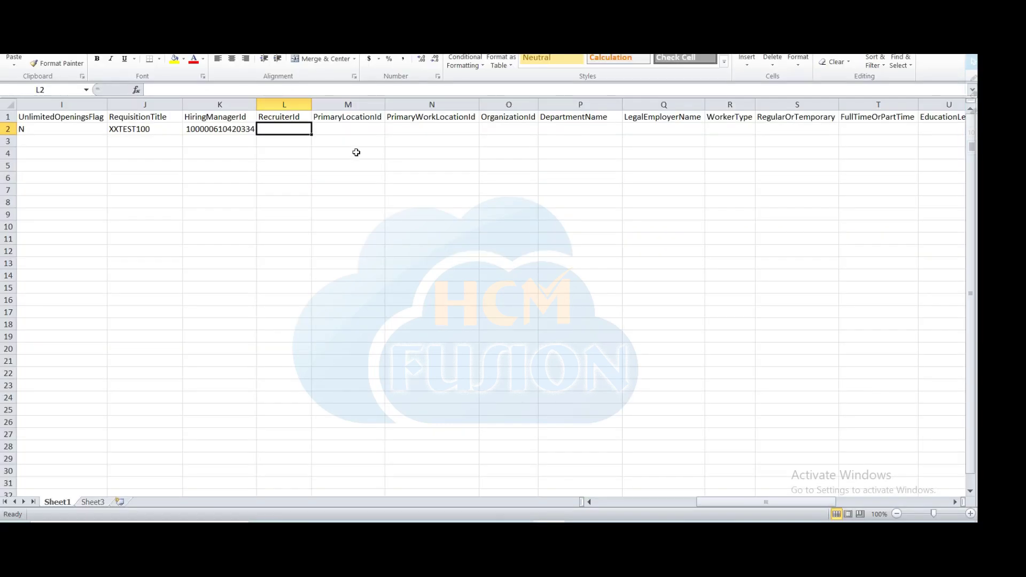
{"action": "key", "text": "ctrl+v"}
Copy the formatting of K2 onto RecruiterId cell L2 and autofit the width of column L.
{"action": "left_click", "coordinate": [199, 125]}
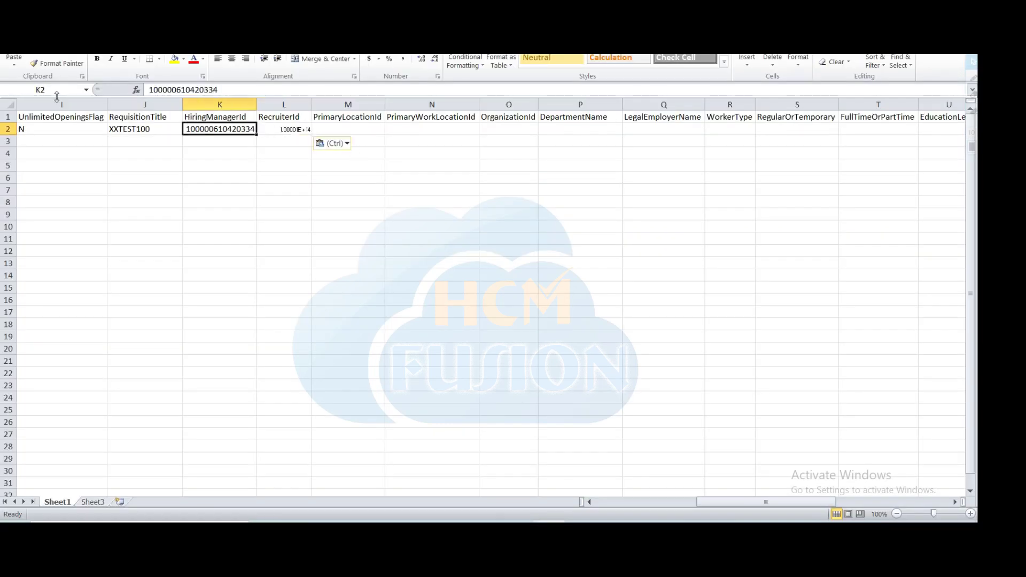
{"action": "left_click", "coordinate": [55, 64]}
{"action": "left_click", "coordinate": [278, 129]}
{"action": "left_click_drag", "start_coordinate": [310, 107], "coordinate": [310, 107]}
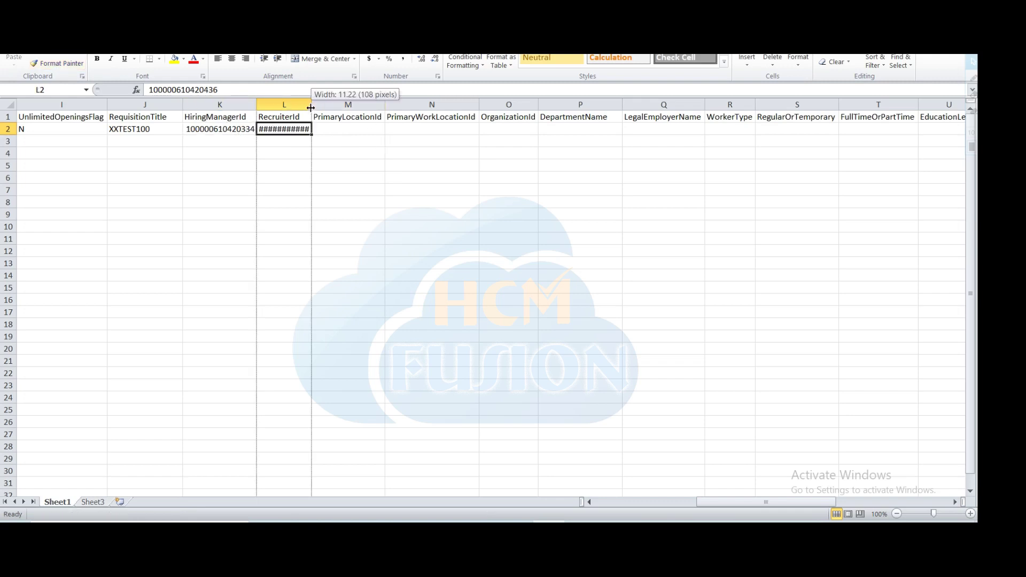
{"action": "double_click", "coordinate": [310, 107]}
Enter the note "Geographic Name" in M3 under PrimaryLocationId and clear it again.
{"action": "left_click", "coordinate": [366, 132]}
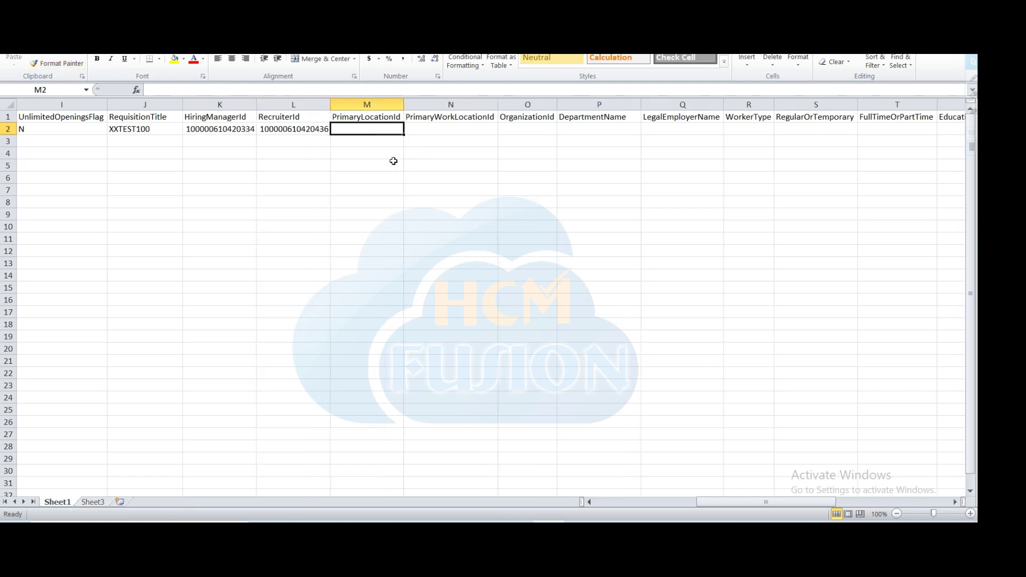
{"action": "key", "text": "F12"}
{"action": "key", "text": "Escape"}
{"action": "left_click", "coordinate": [365, 118]}
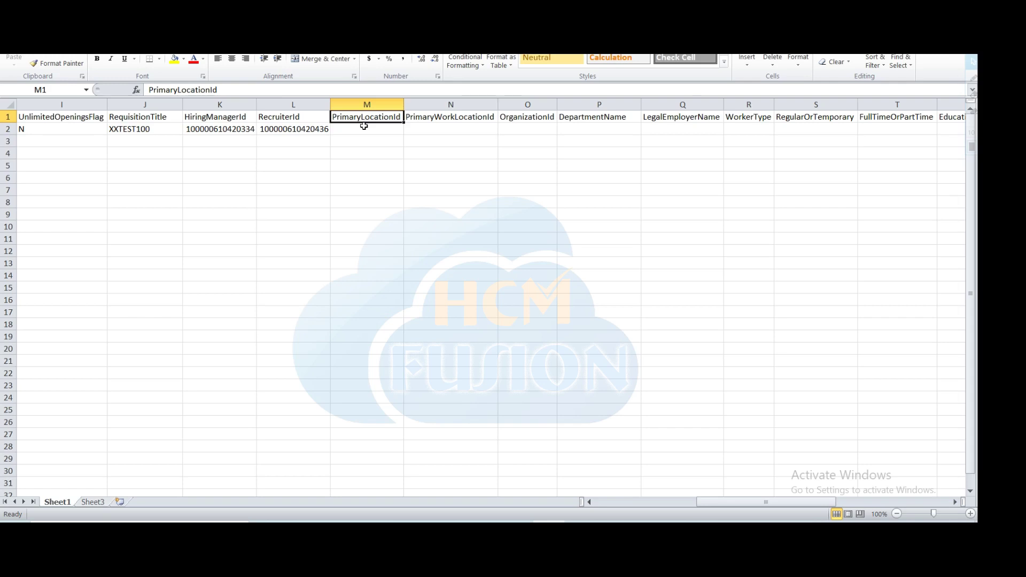
{"action": "left_click", "coordinate": [365, 130]}
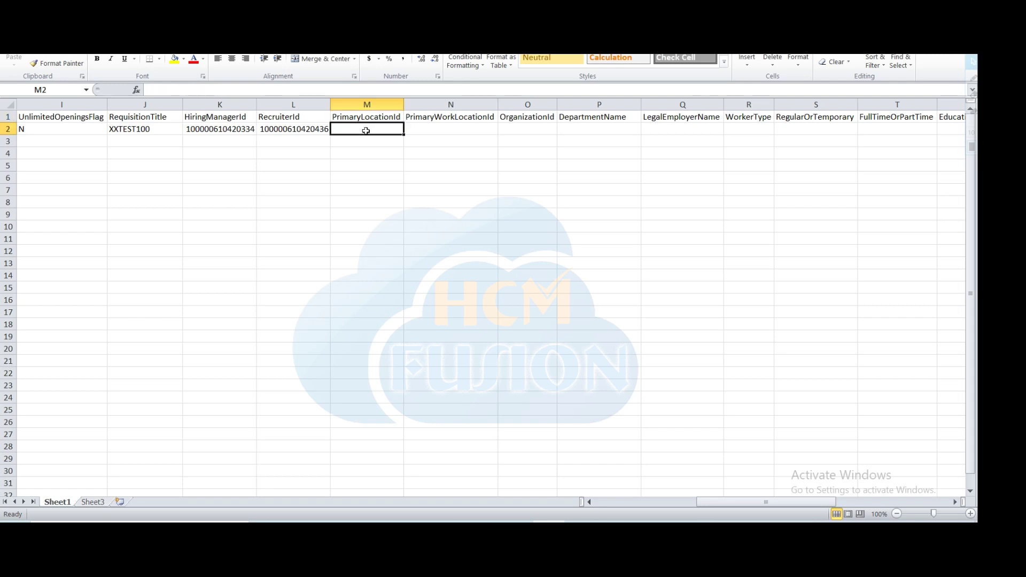
{"action": "left_click", "coordinate": [363, 144]}
{"action": "type", "text": "G"}
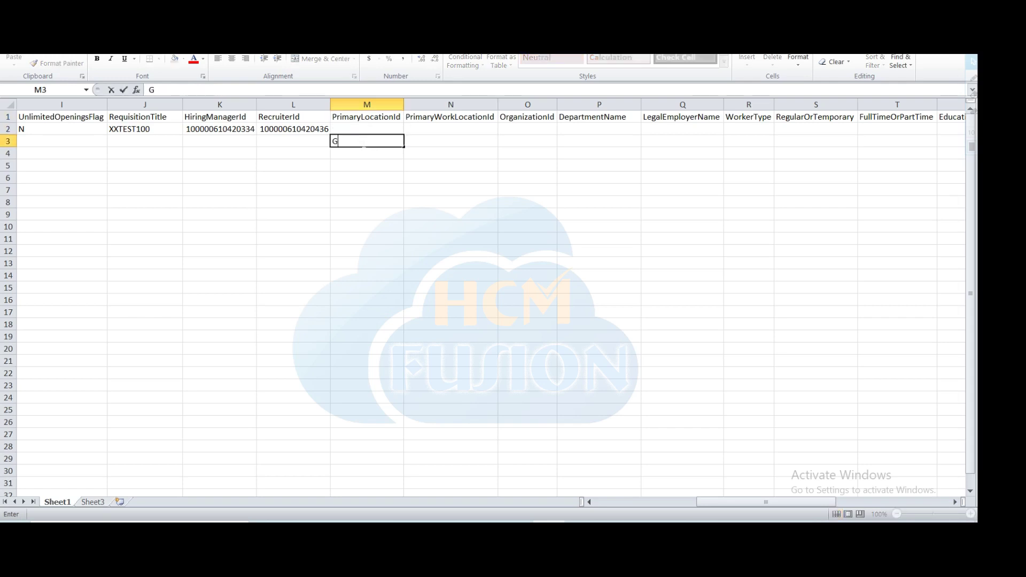
{"action": "type", "text": "eographic Name"}
{"action": "key", "text": "BackSpace"}
{"action": "key", "text": "BackSpace"}
{"action": "key", "text": "BackSpace"}
{"action": "type", "text": "am"}
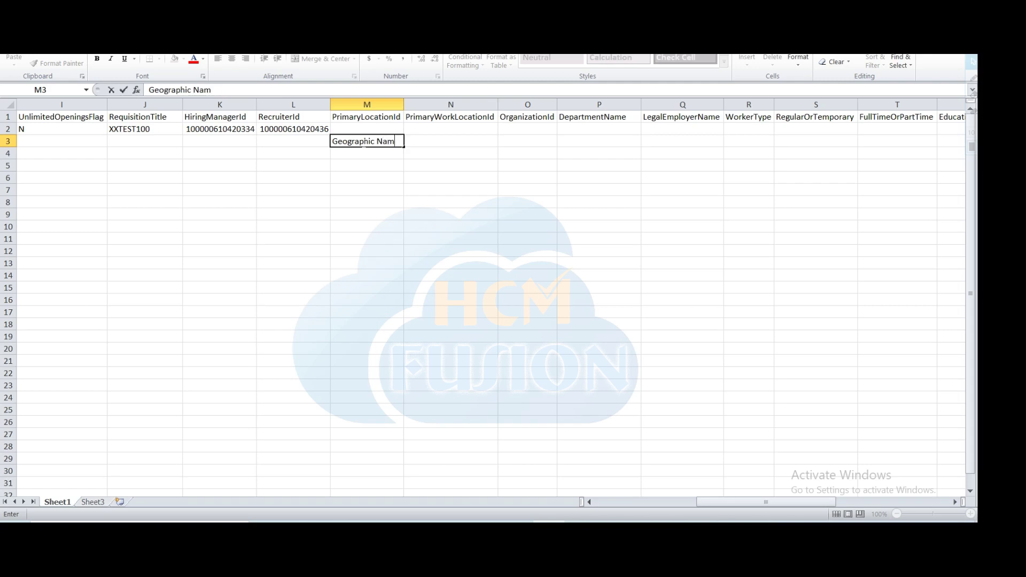
{"action": "type", "text": "e"}
{"action": "key", "text": "Return"}
{"action": "left_click", "coordinate": [362, 143]}
{"action": "key", "text": "Delete"}
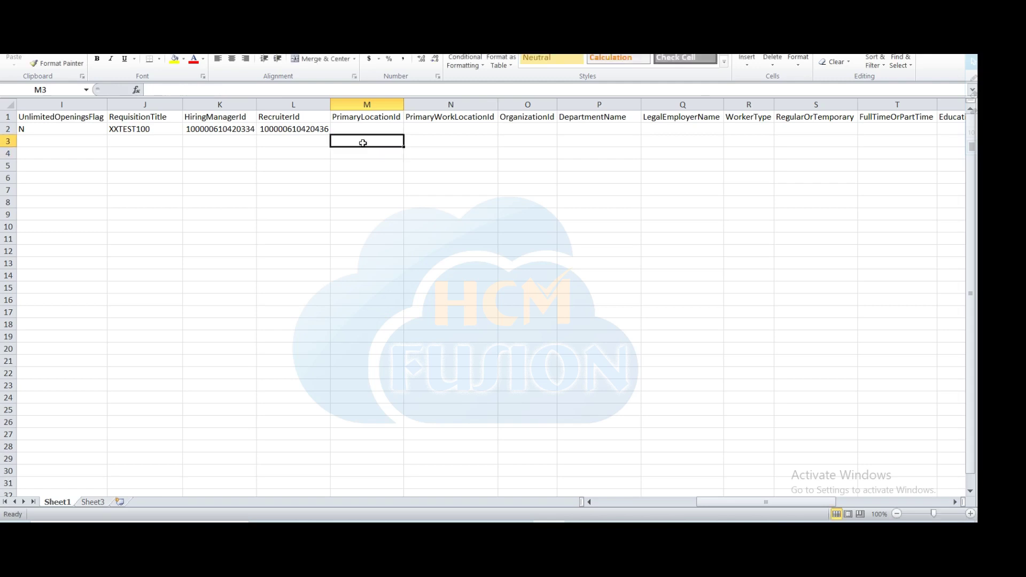
Switch to the Oracle BI data model and replace the test data set's query with "select * from hz_geographies".
{"action": "left_click", "coordinate": [475, 518]}
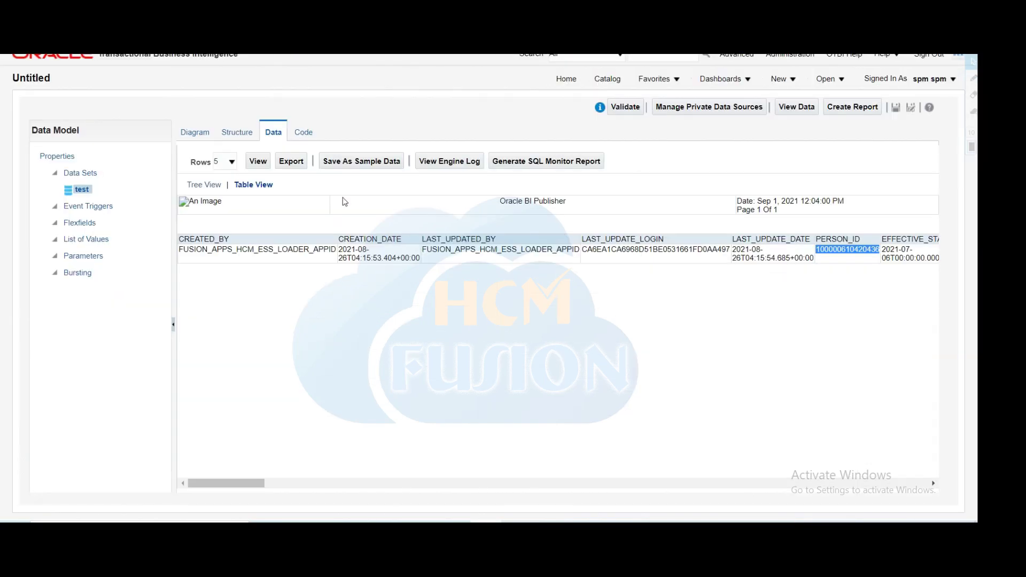
{"action": "left_click", "coordinate": [195, 134]}
{"action": "left_click", "coordinate": [516, 177]}
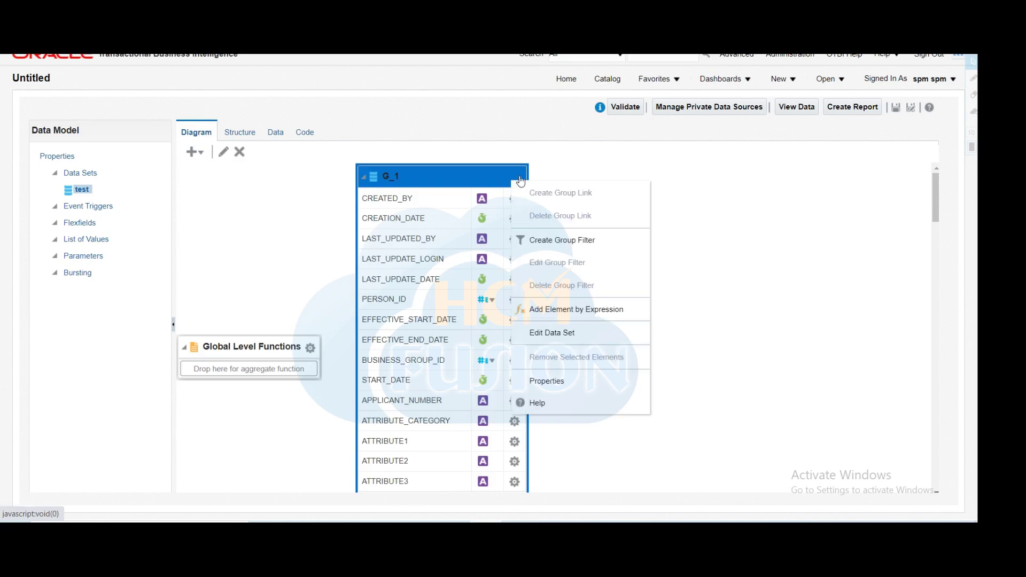
{"action": "left_click", "coordinate": [566, 337]}
{"action": "left_click_drag", "start_coordinate": [376, 282], "coordinate": [371, 278]}
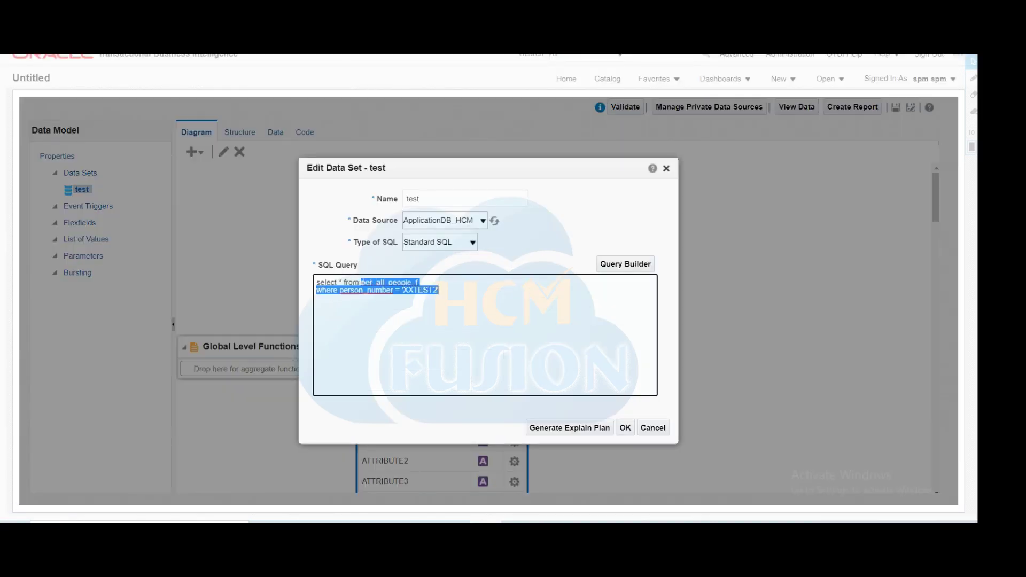
{"action": "key", "text": "BackSpace"}
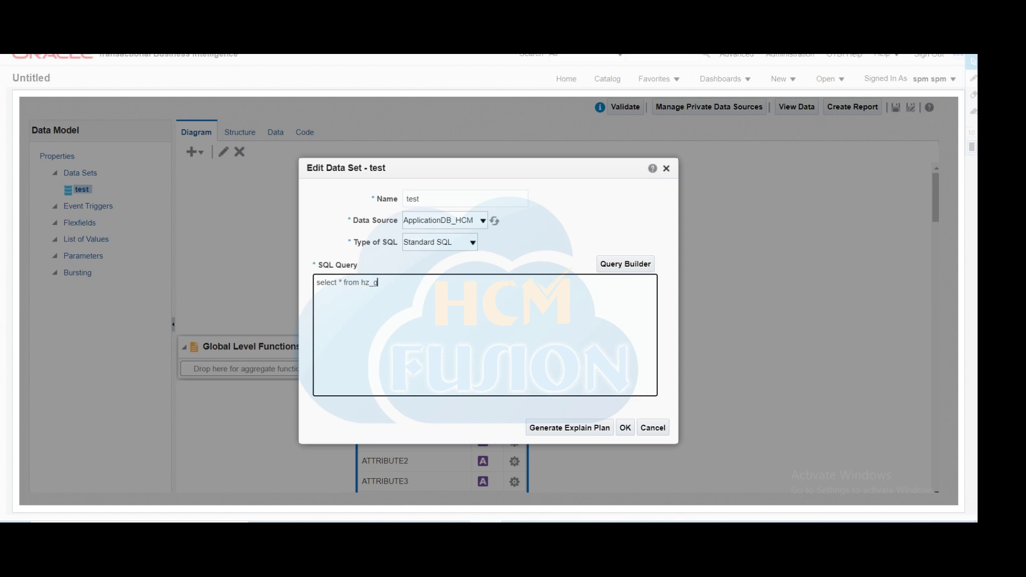
{"action": "type", "text": "hz_geographies"}
{"action": "left_click", "coordinate": [625, 427]}
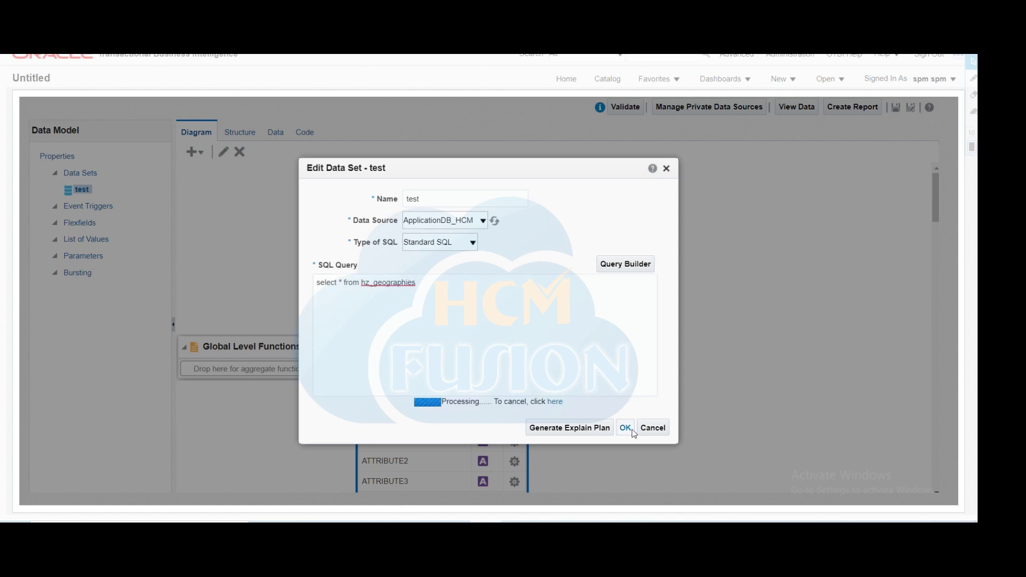
Show the hz_geographies data as a table and copy the column name GEOGRAPHY_NAME.
{"action": "left_click", "coordinate": [275, 134]}
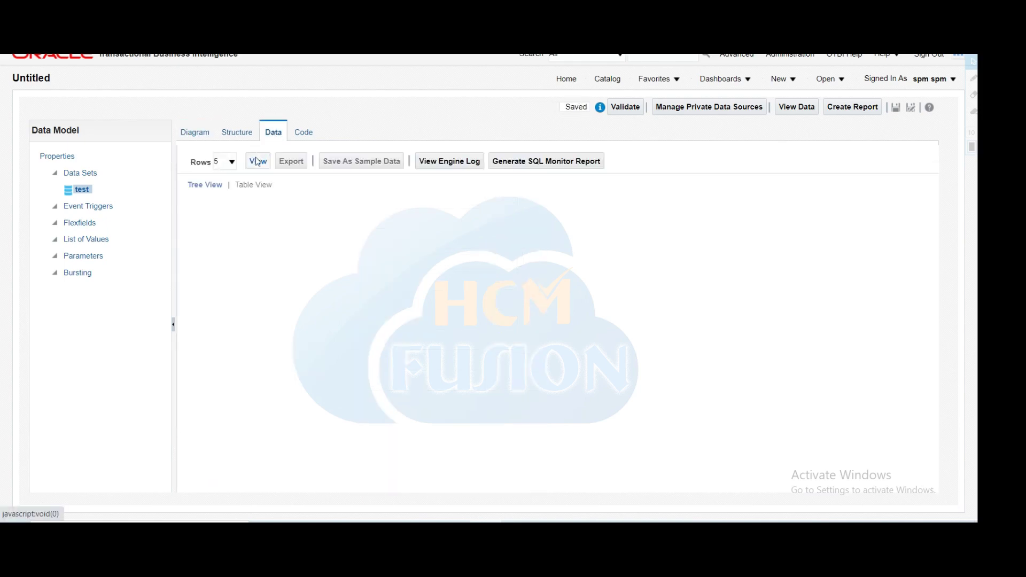
{"action": "left_click", "coordinate": [246, 185]}
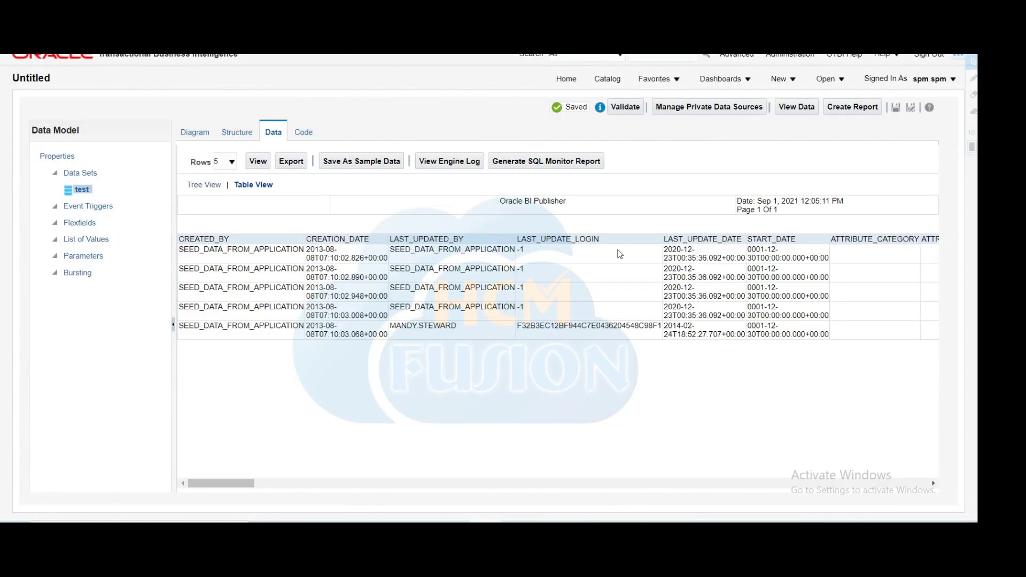
{"action": "left_click_drag", "start_coordinate": [248, 483], "coordinate": [550, 469]}
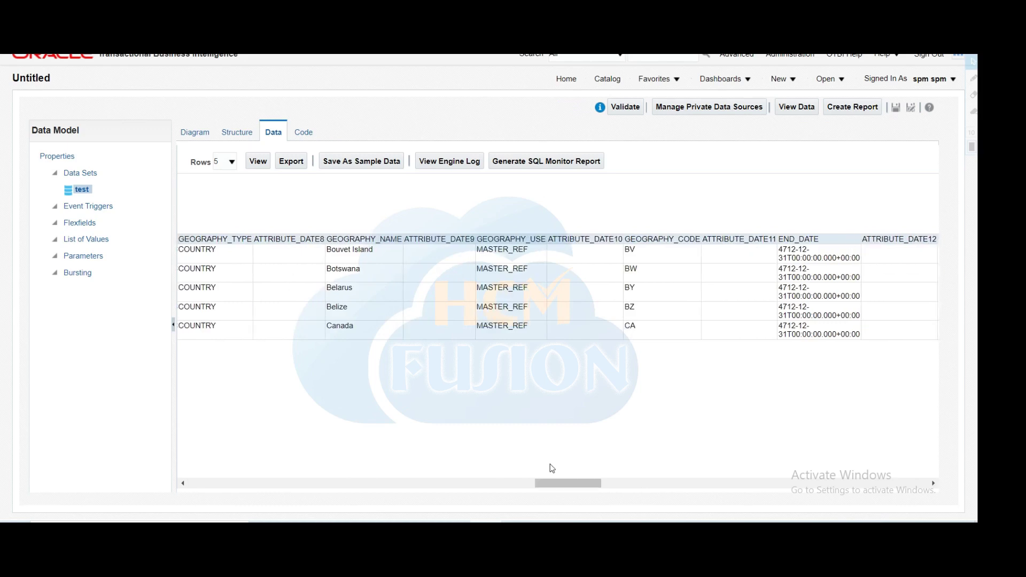
{"action": "double_click", "coordinate": [362, 239]}
{"action": "key", "text": "ctrl+c"}
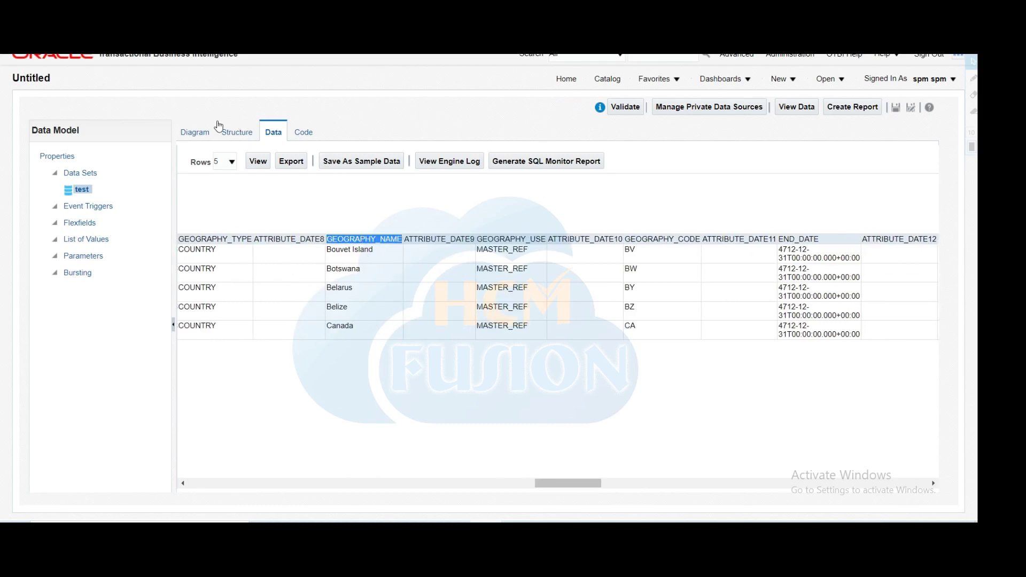
Add a where clause to the hz_geographies query that filters GEOGRAPHY_NAME for Perth.
{"action": "left_click", "coordinate": [196, 133]}
{"action": "left_click", "coordinate": [530, 177]}
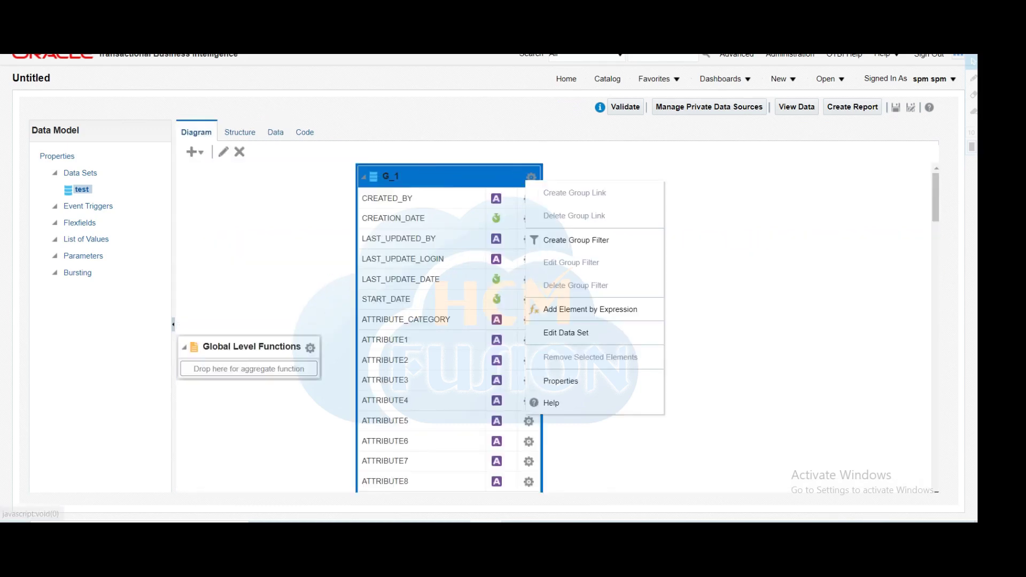
{"action": "left_click", "coordinate": [570, 333]}
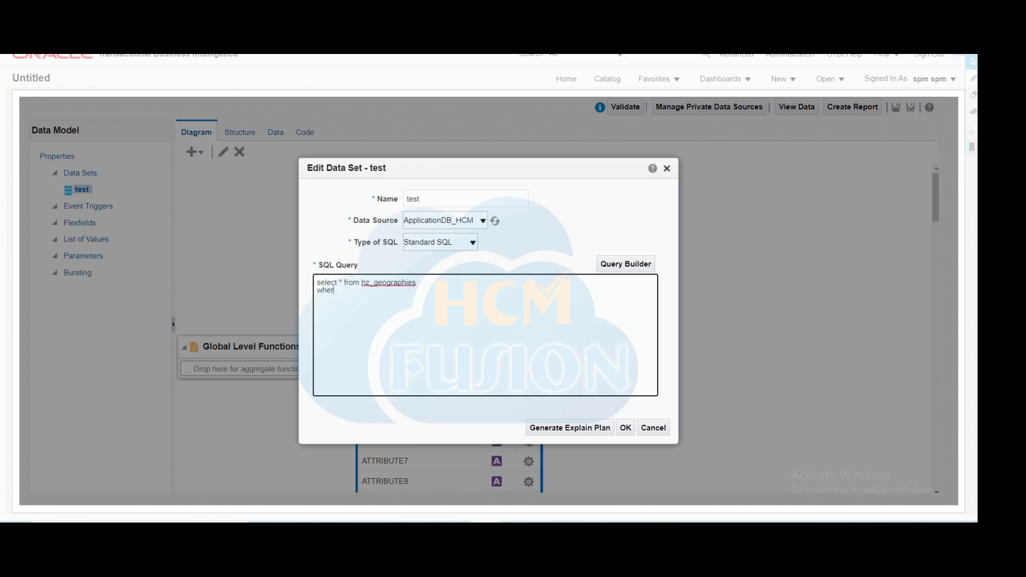
{"action": "key", "text": "ctrl+v"}
{"action": "left_click", "coordinate": [624, 429]}
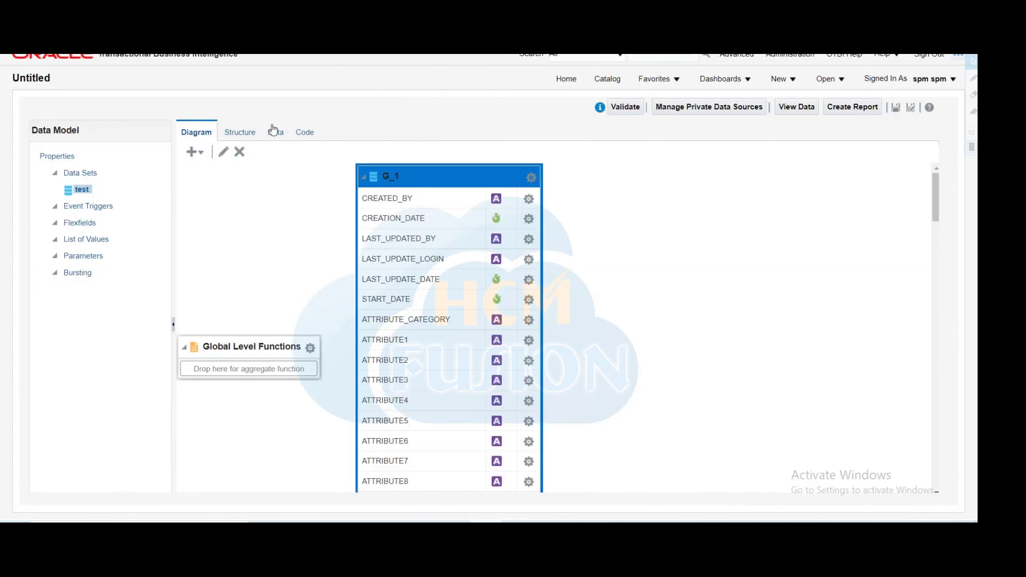
Show the filtered query data as a table and compare the geography element columns of the Perth rows.
{"action": "left_click", "coordinate": [275, 132]}
{"action": "left_click", "coordinate": [259, 161]}
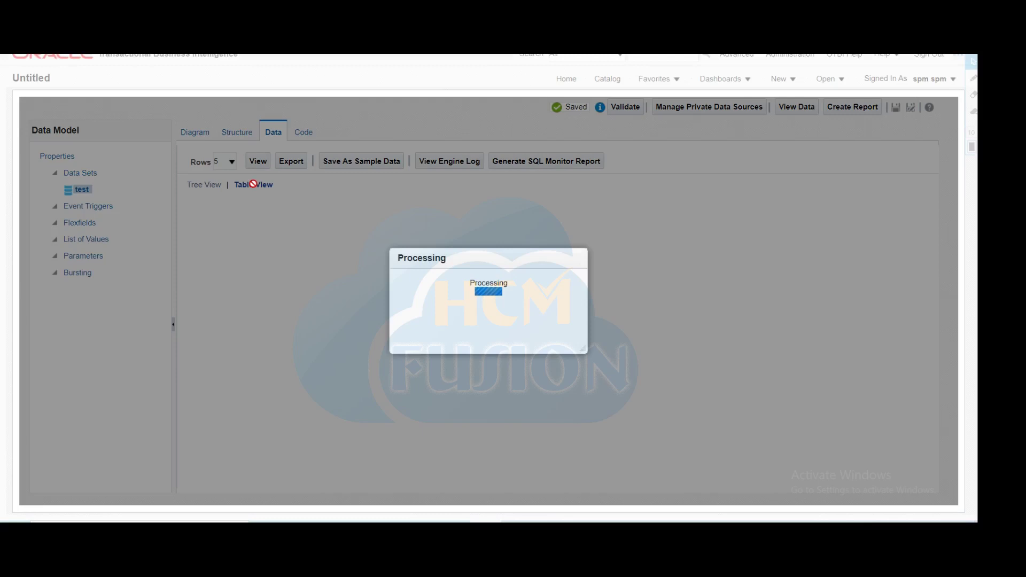
{"action": "left_click", "coordinate": [253, 185]}
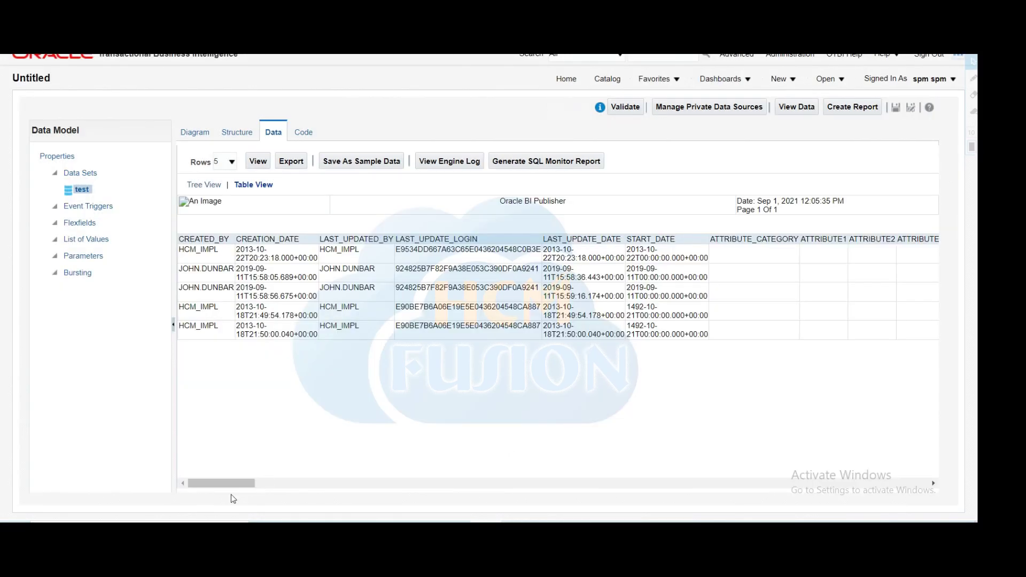
{"action": "left_click_drag", "start_coordinate": [229, 484], "coordinate": [688, 470]}
{"action": "left_click_drag", "start_coordinate": [427, 249], "coordinate": [517, 250]}
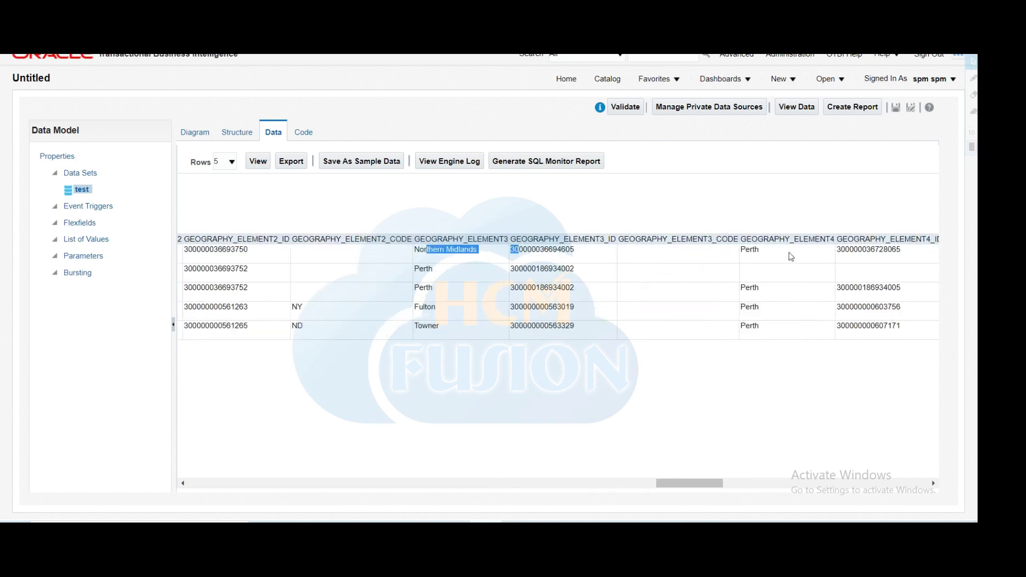
{"action": "left_click_drag", "start_coordinate": [746, 249], "coordinate": [823, 254]}
{"action": "left_click_drag", "start_coordinate": [672, 482], "coordinate": [527, 458]}
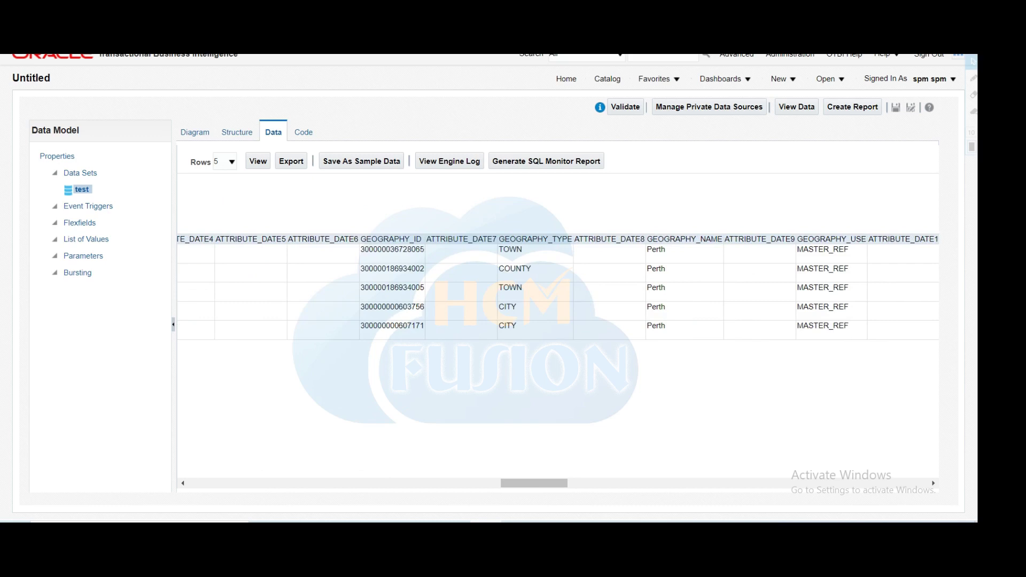
Copy the GEOGRAPHY_ID of the Perth TOWN row whose GEOGRAPHY_CODE is Perth.
{"action": "double_click", "coordinate": [392, 288]}
{"action": "left_click_drag", "start_coordinate": [529, 483], "coordinate": [541, 484]}
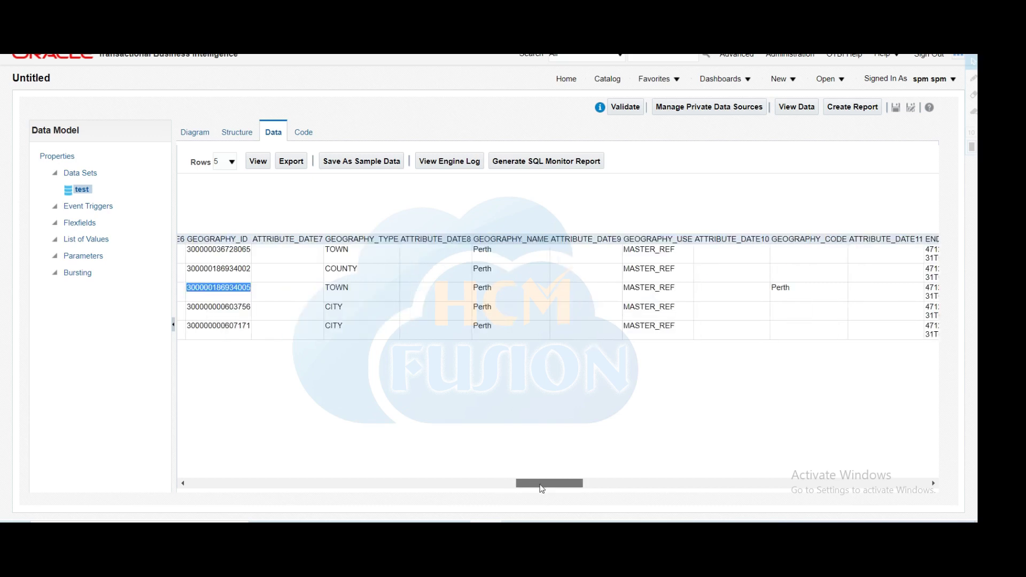
{"action": "double_click", "coordinate": [804, 240]}
{"action": "double_click", "coordinate": [781, 287]}
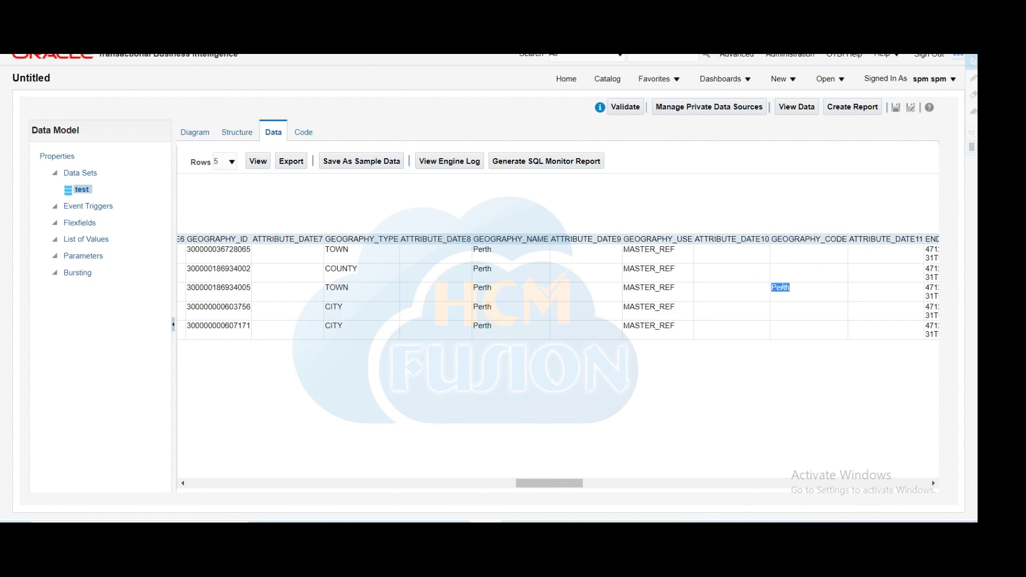
{"action": "double_click", "coordinate": [214, 286]}
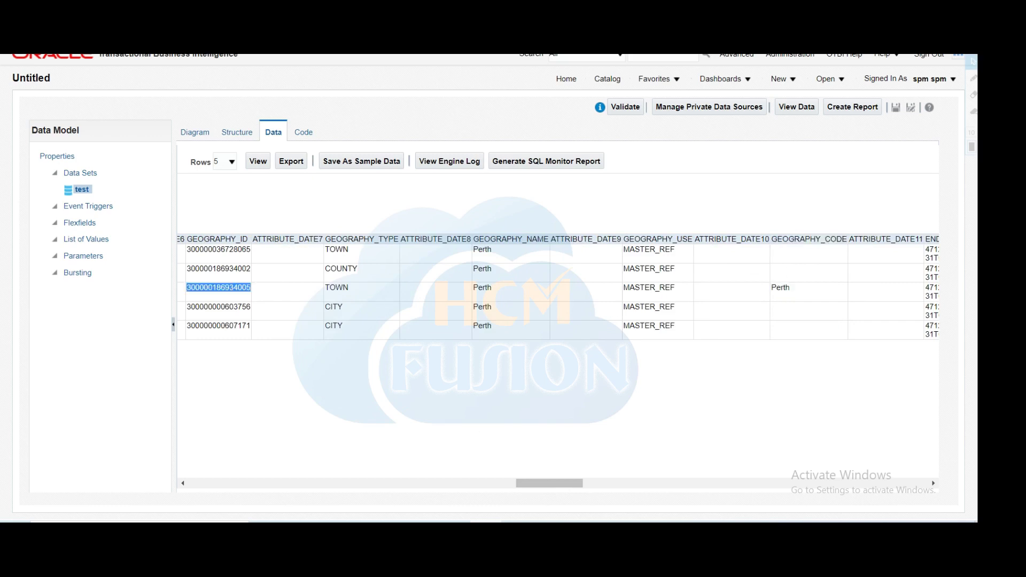
{"action": "key", "text": "ctrl+c"}
{"action": "key", "text": "alt+Tab"}
{"action": "left_click", "coordinate": [364, 131]}
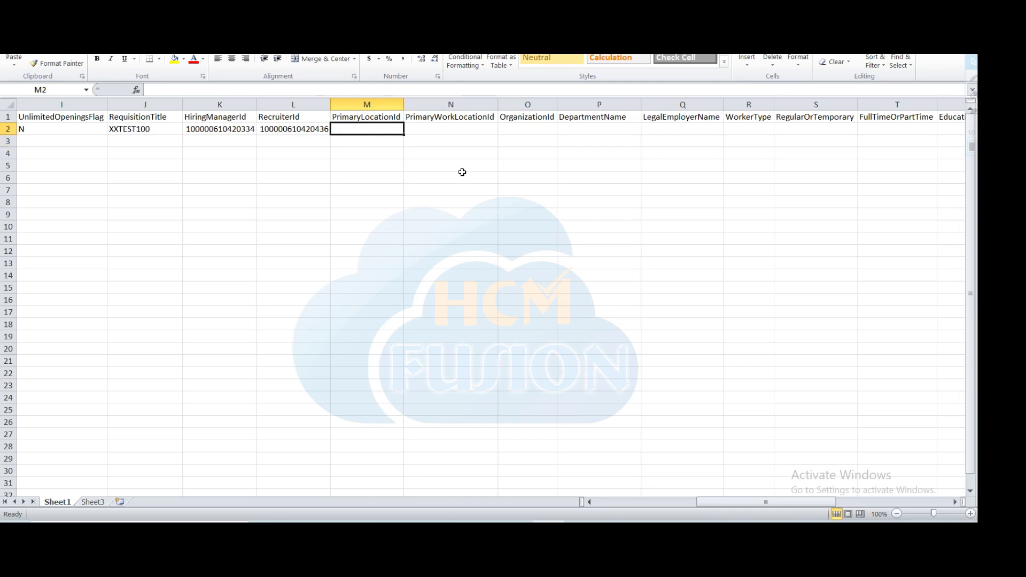
{"action": "key", "text": "ctrl+v"}
{"action": "left_click", "coordinate": [299, 129]}
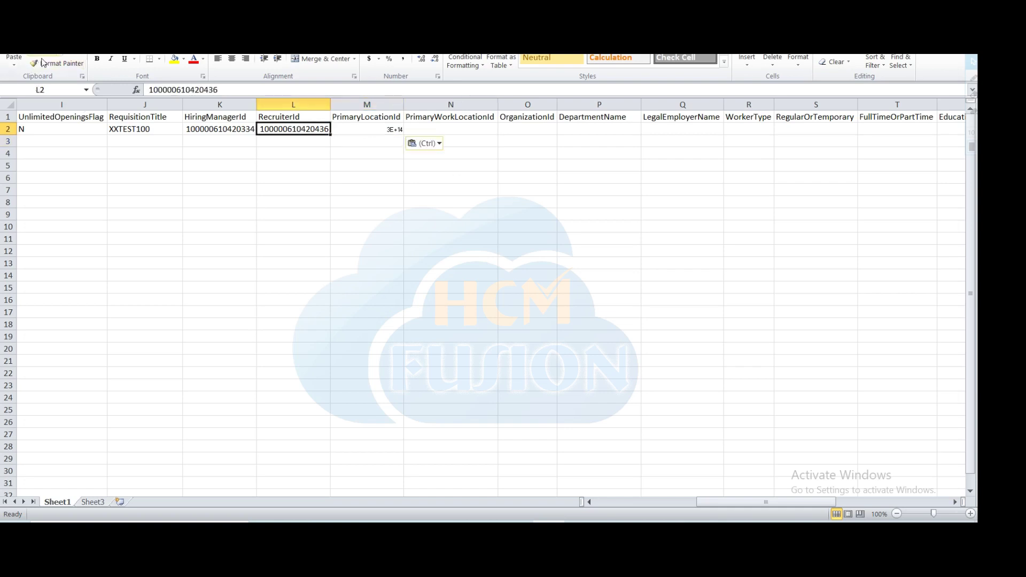
{"action": "left_click", "coordinate": [56, 63]}
{"action": "left_click", "coordinate": [373, 130]}
{"action": "left_click", "coordinate": [465, 129]}
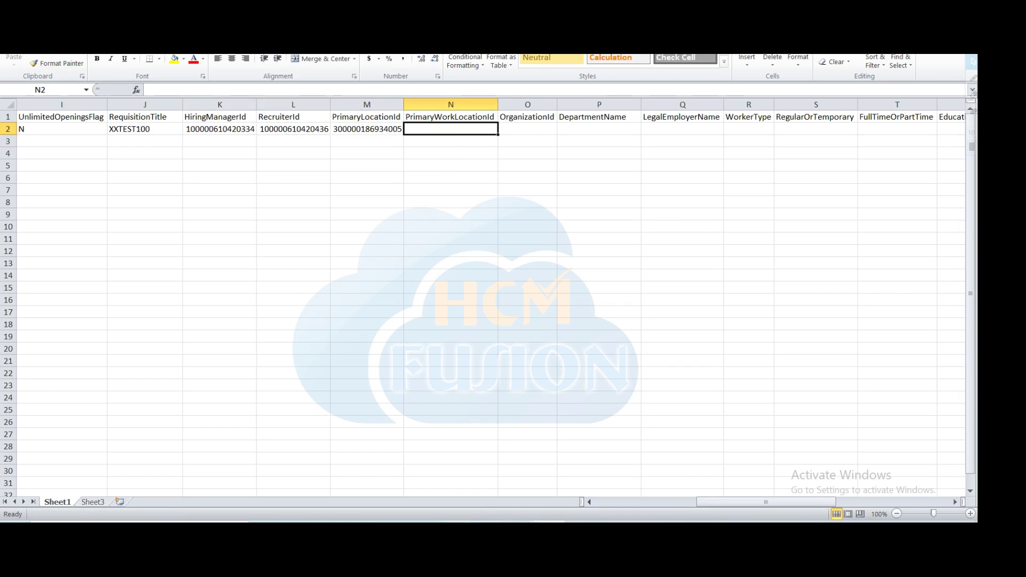
Switch to the Oracle BI data model and change the test data set's query to "select * from per_locations".
{"action": "key", "text": "alt+Tab"}
{"action": "left_click", "coordinate": [206, 134]}
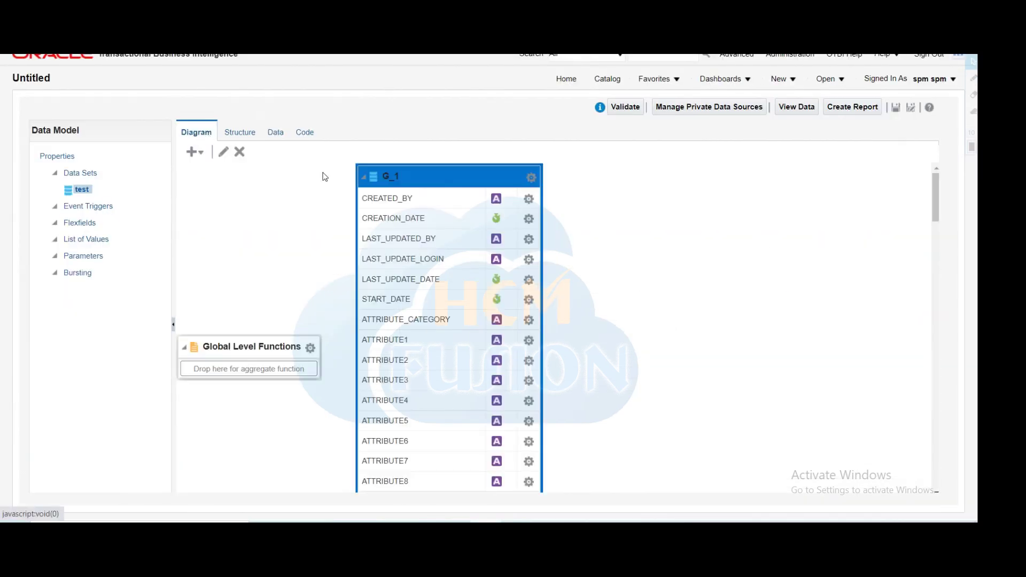
{"action": "left_click", "coordinate": [531, 182]}
{"action": "left_click", "coordinate": [555, 330]}
{"action": "left_click_drag", "start_coordinate": [417, 282], "coordinate": [378, 290]}
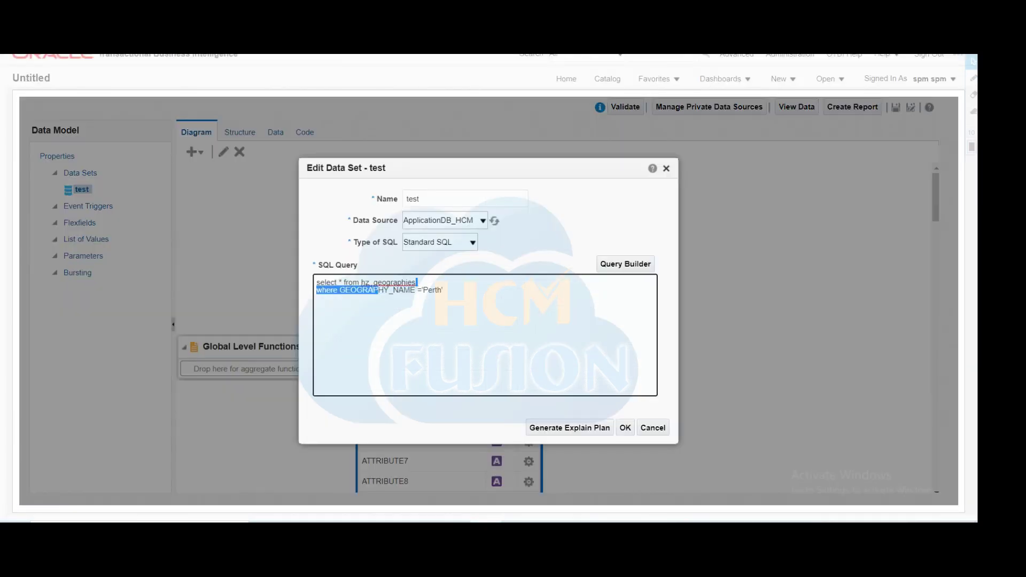
{"action": "left_click", "coordinate": [360, 282]}
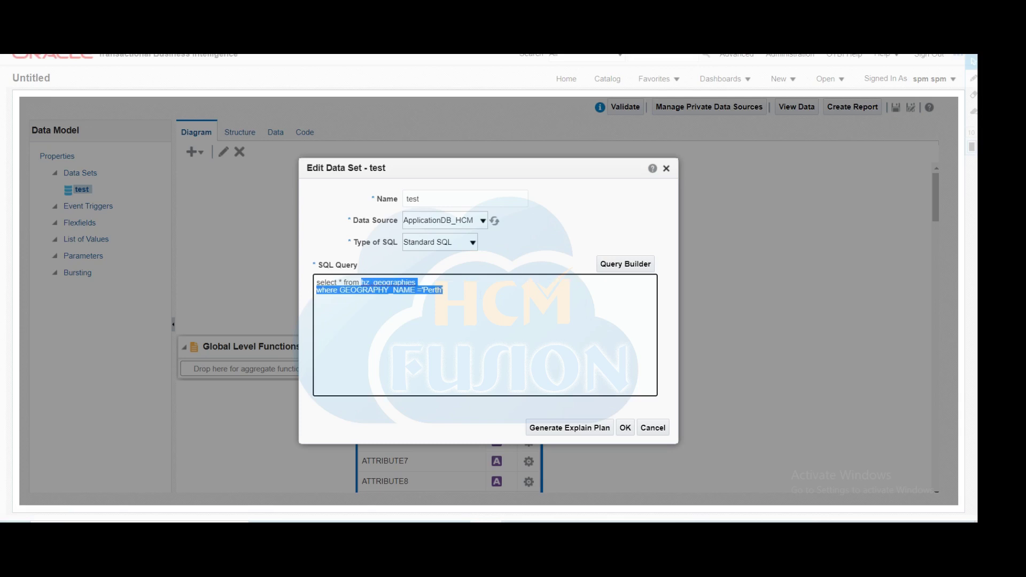
{"action": "key", "text": "BackSpace"}
{"action": "type", "text": "per_loca"}
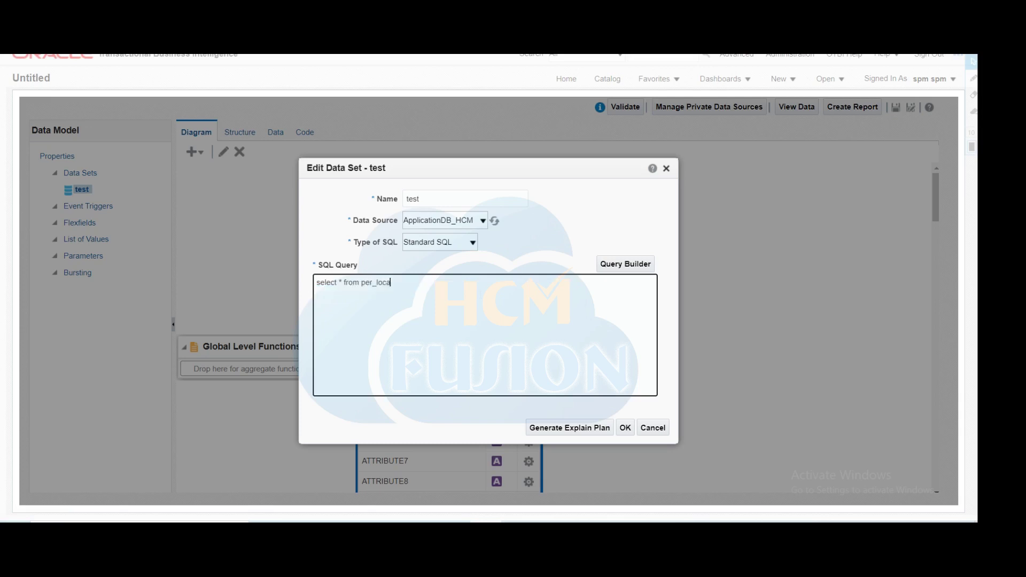
{"action": "type", "text": "tions"}
Add a where clause filtering internal_location_code for 'XXTEST_LOC6' and save the data set query.
{"action": "key", "text": "Return"}
{"action": "type", "text": "where internal"}
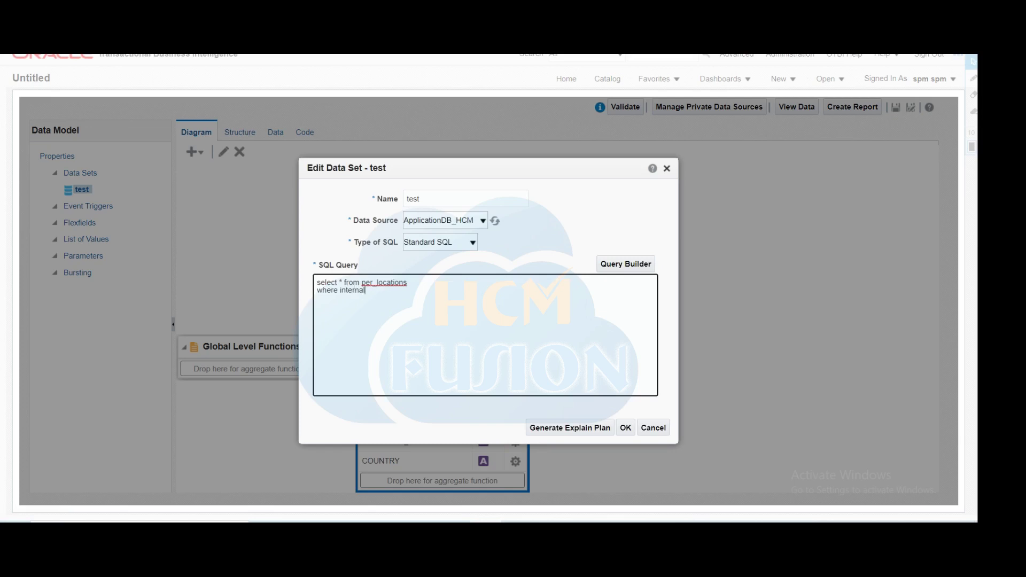
{"action": "type", "text": "_location_code= 'XXTEX"}
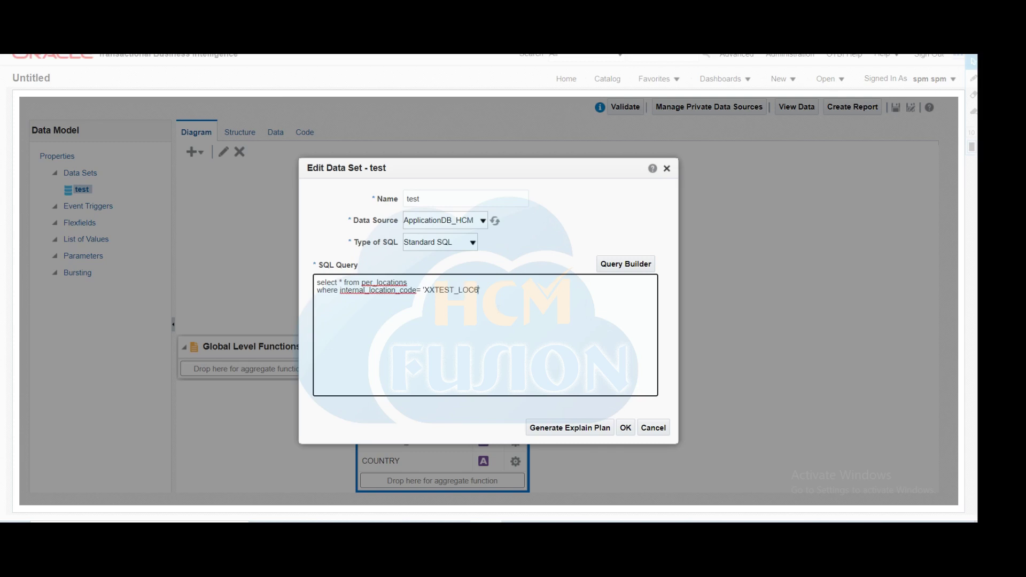
{"action": "left_click", "coordinate": [625, 427]}
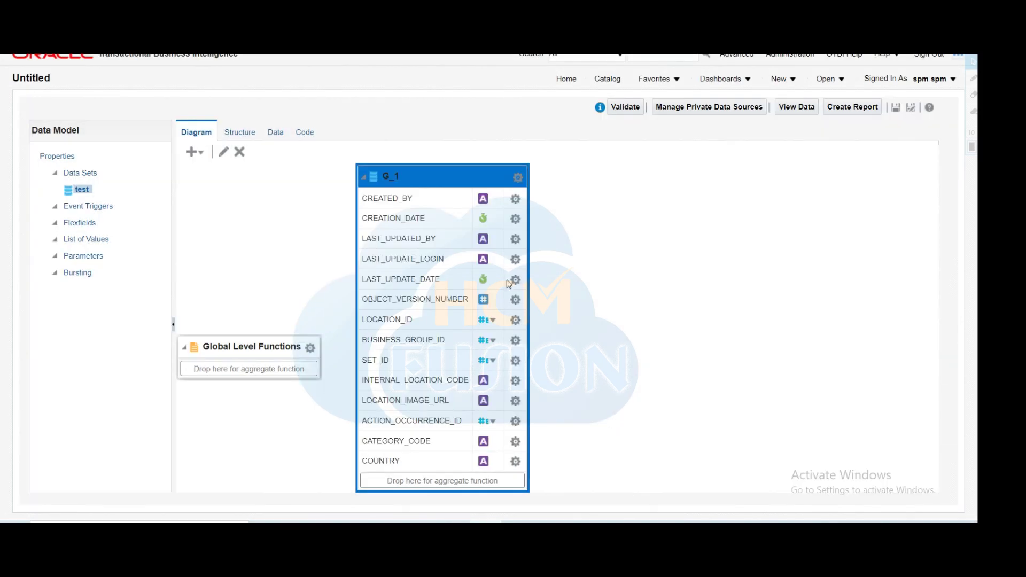
Run the per_locations query, show its data as a table, and copy the LOCATION_ID value.
{"action": "left_click", "coordinate": [276, 134]}
{"action": "left_click", "coordinate": [251, 160]}
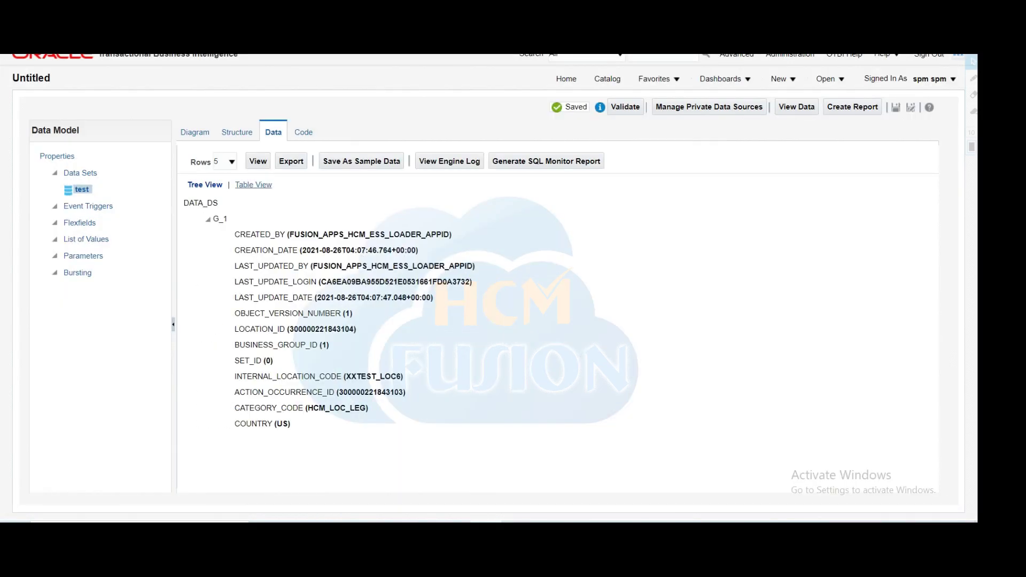
{"action": "left_click", "coordinate": [253, 184]}
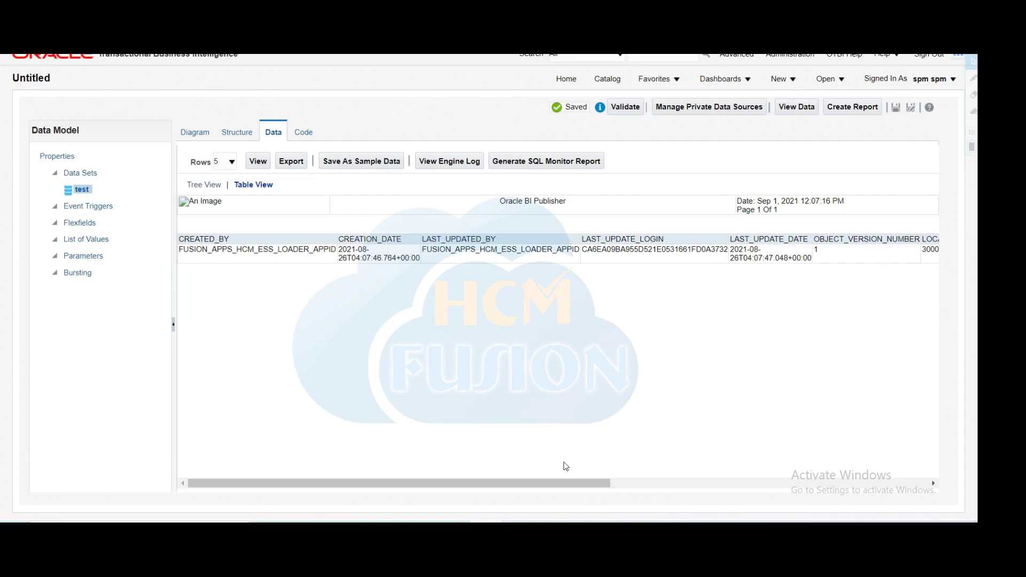
{"action": "left_click_drag", "start_coordinate": [565, 483], "coordinate": [671, 483]}
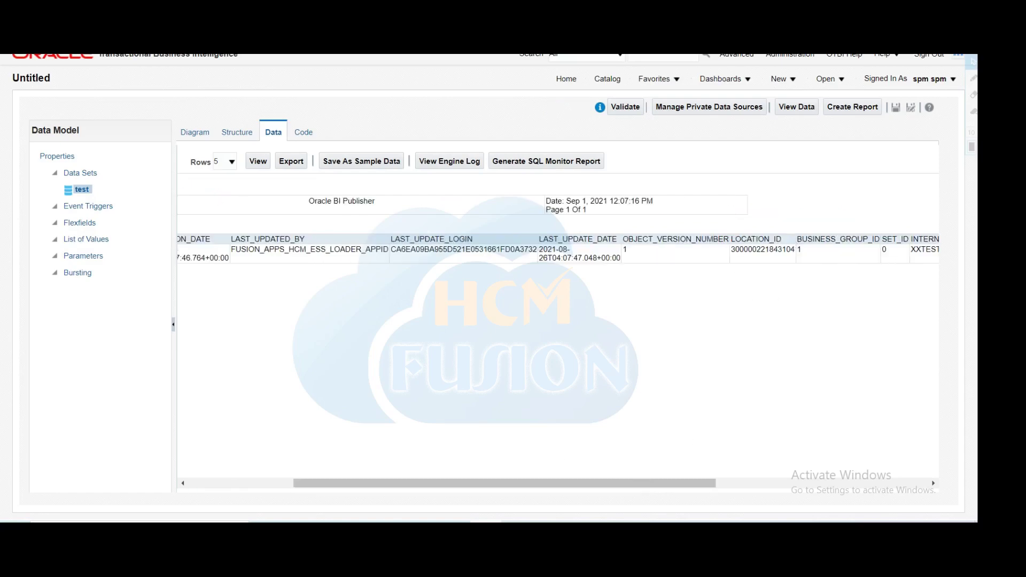
{"action": "double_click", "coordinate": [733, 250]}
{"action": "key", "text": "ctrl+c"}
{"action": "key", "text": "alt+Tab"}
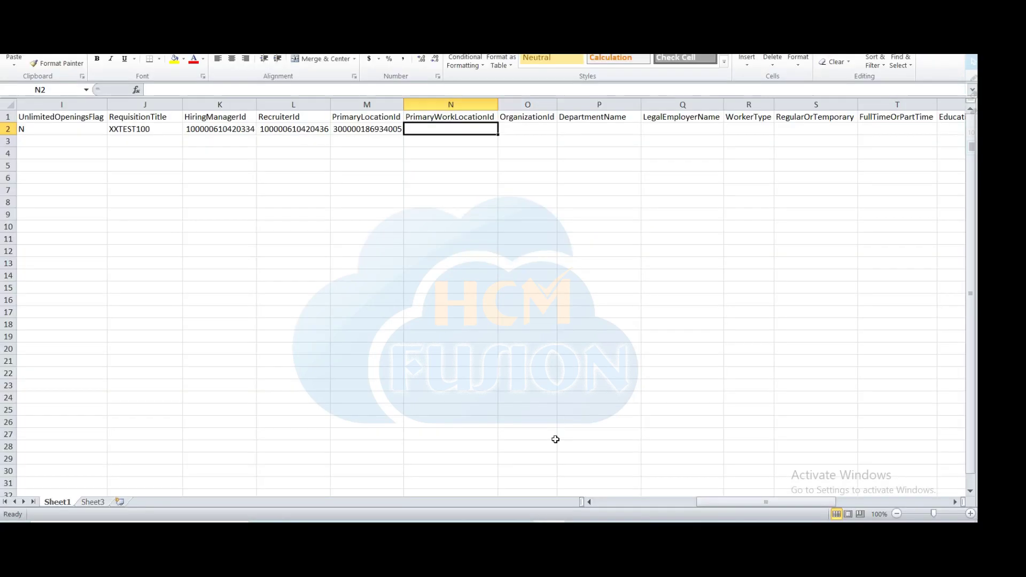
{"action": "key", "text": "ctrl+v"}
{"action": "left_click", "coordinate": [350, 128]}
{"action": "left_click", "coordinate": [56, 63]}
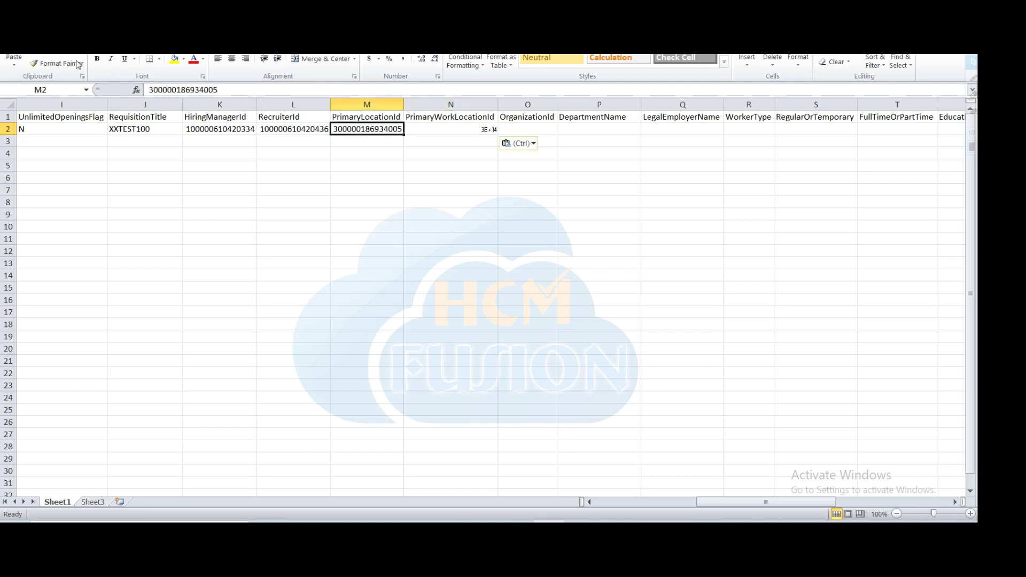
{"action": "left_click", "coordinate": [476, 128]}
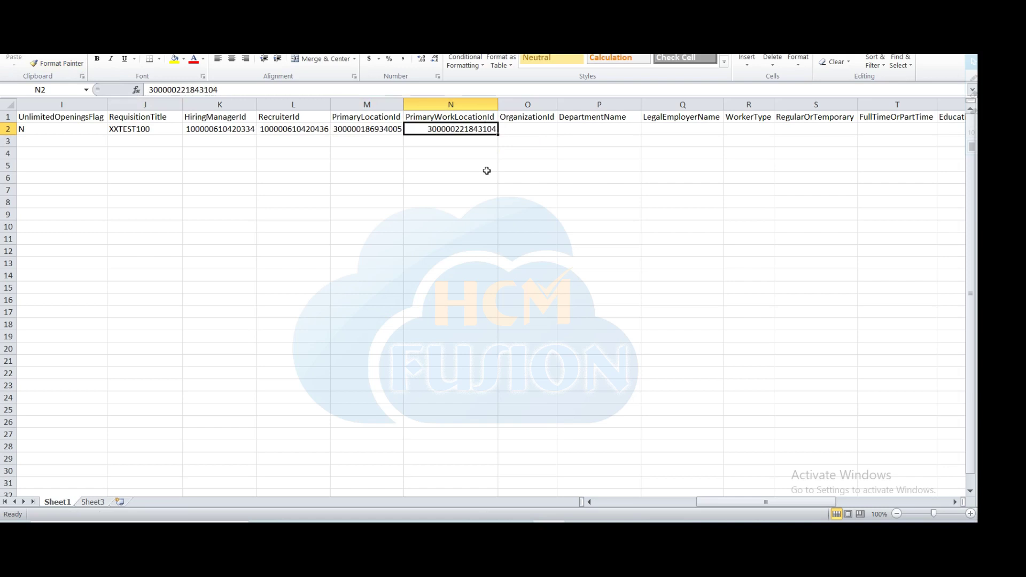
{"action": "left_click", "coordinate": [539, 130]}
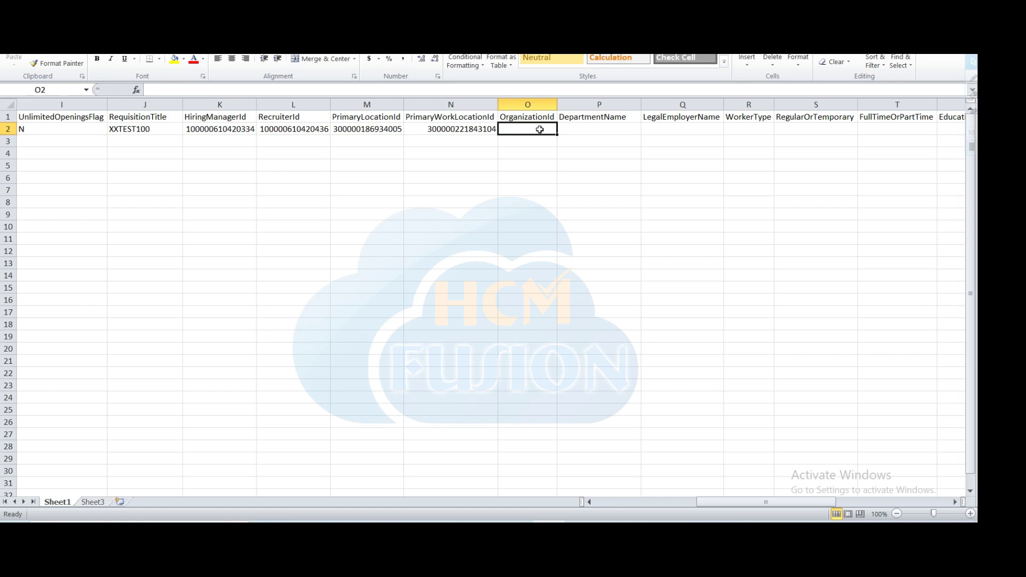
{"action": "left_click", "coordinate": [538, 117]}
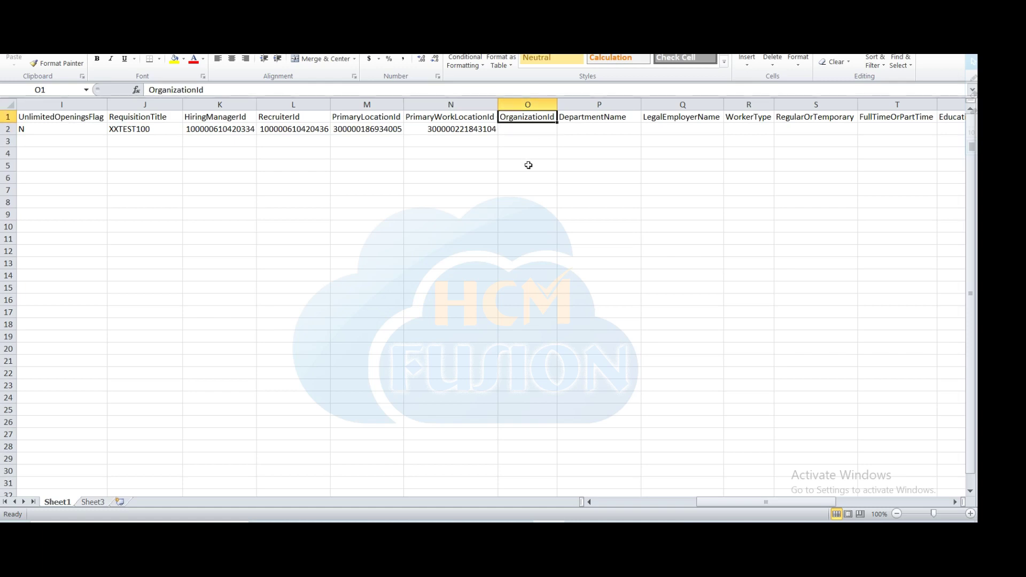
{"action": "left_click", "coordinate": [527, 129]}
{"action": "left_click", "coordinate": [519, 143]}
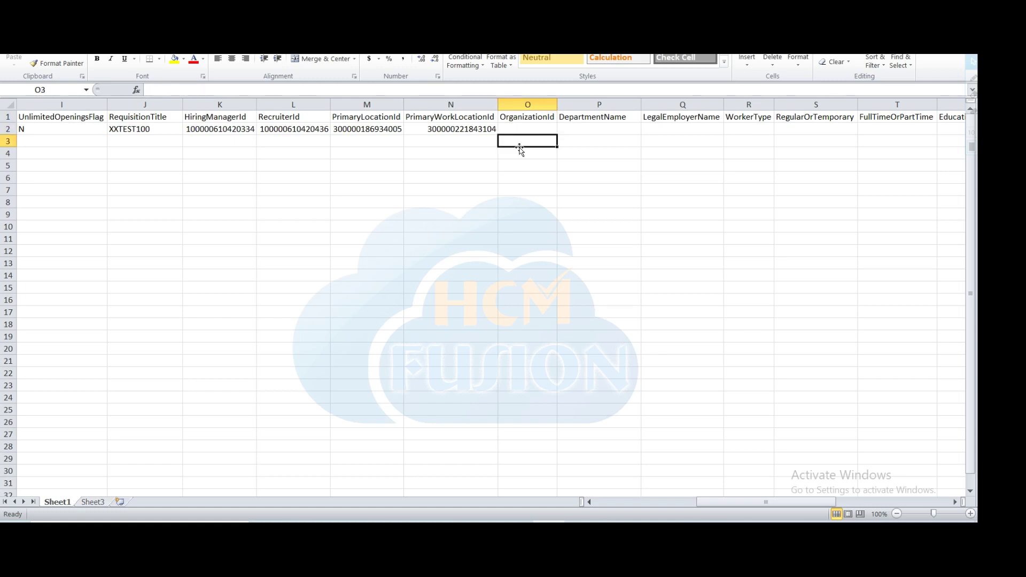
{"action": "type", "text": "Org"}
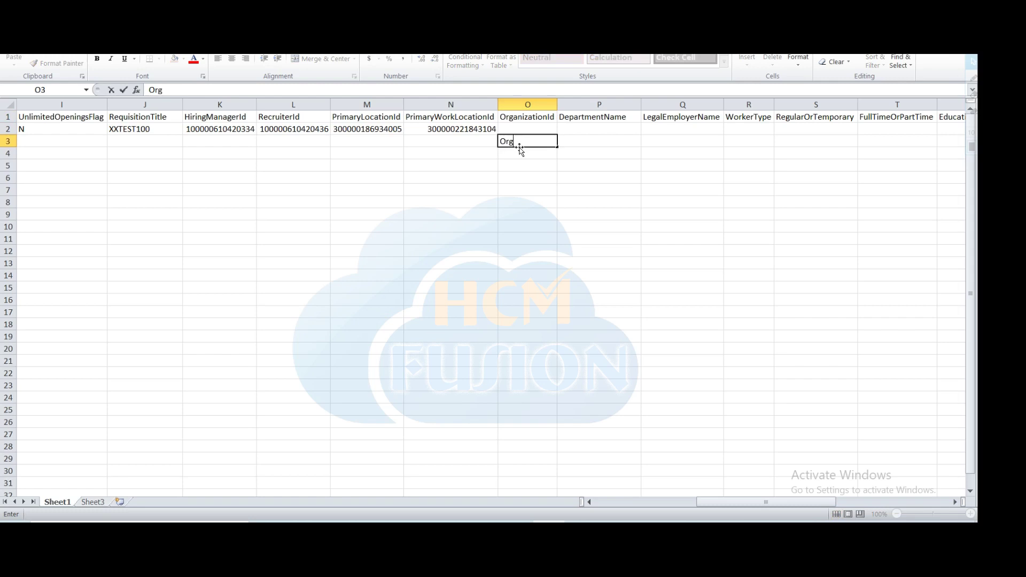
{"action": "type", "text": "anization tree"}
{"action": "key", "text": "Return"}
{"action": "left_click", "coordinate": [519, 146]}
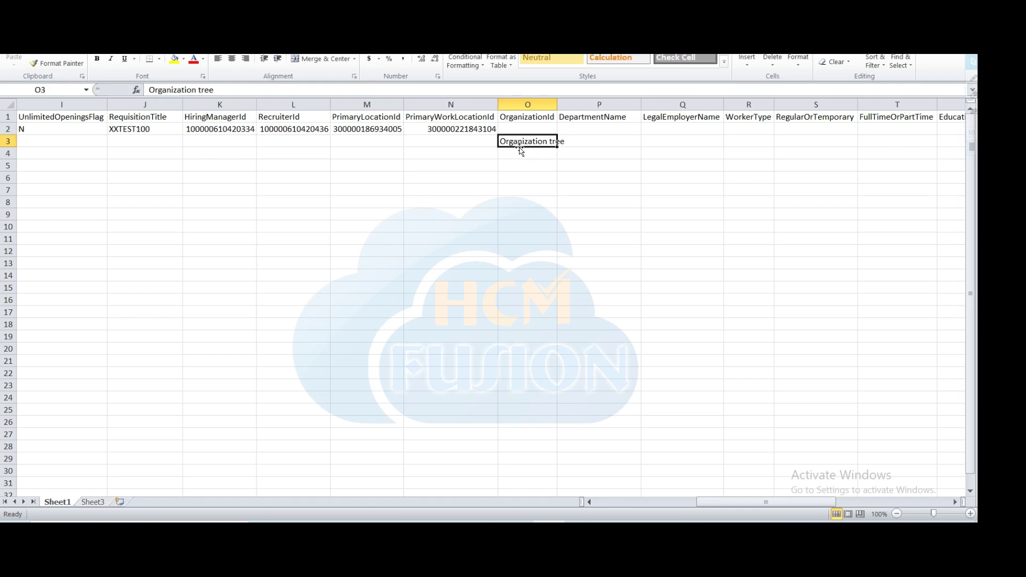
{"action": "key", "text": "Delete"}
Switch to Oracle Fusion HCM and open Manage Organization Trees from the Organizations tasks.
{"action": "left_click", "coordinate": [524, 125]}
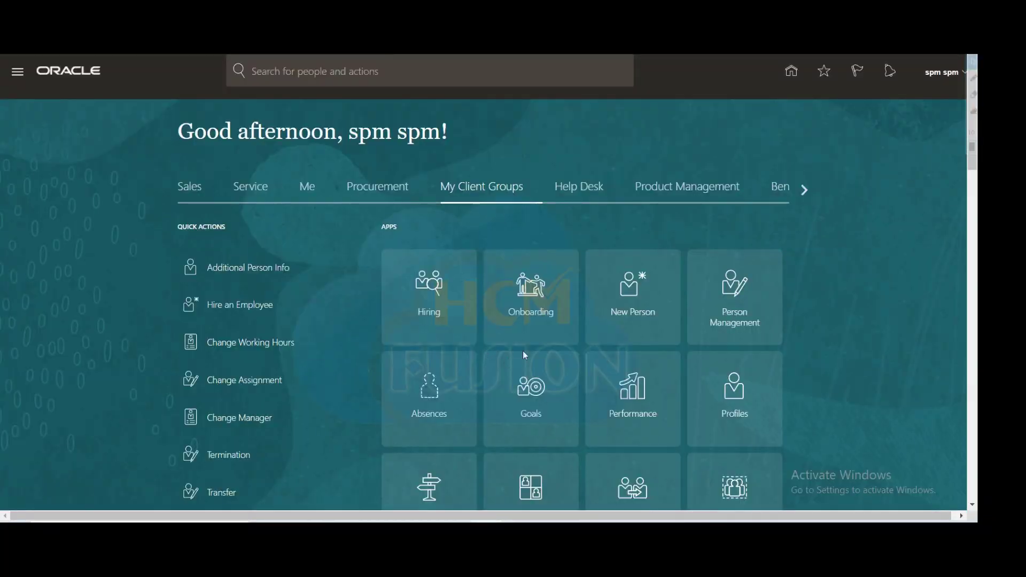
{"action": "scroll", "coordinate": [525, 355], "scroll_direction": "down", "scroll_amount": 6}
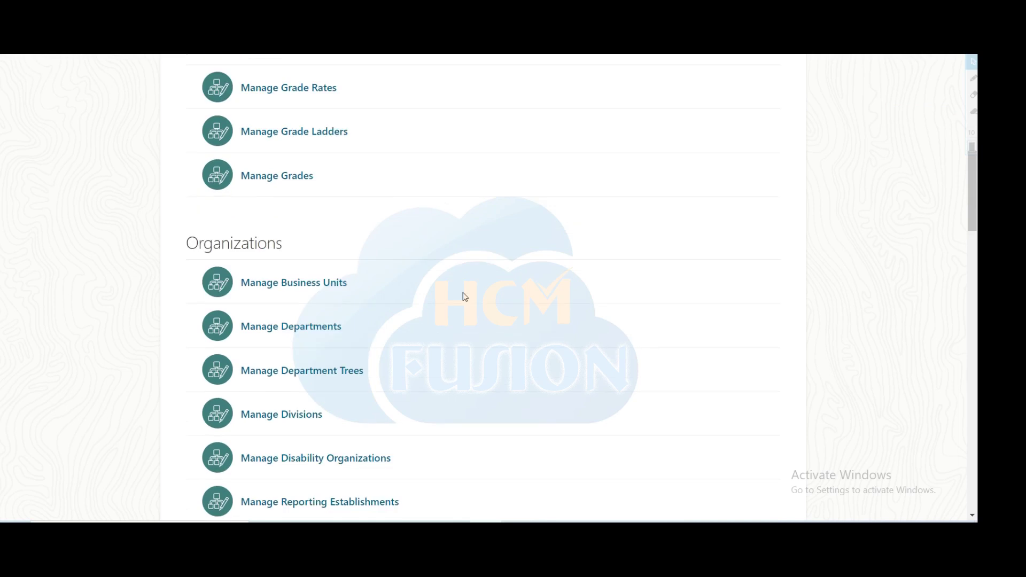
{"action": "scroll", "coordinate": [465, 293], "scroll_direction": "down", "scroll_amount": 5}
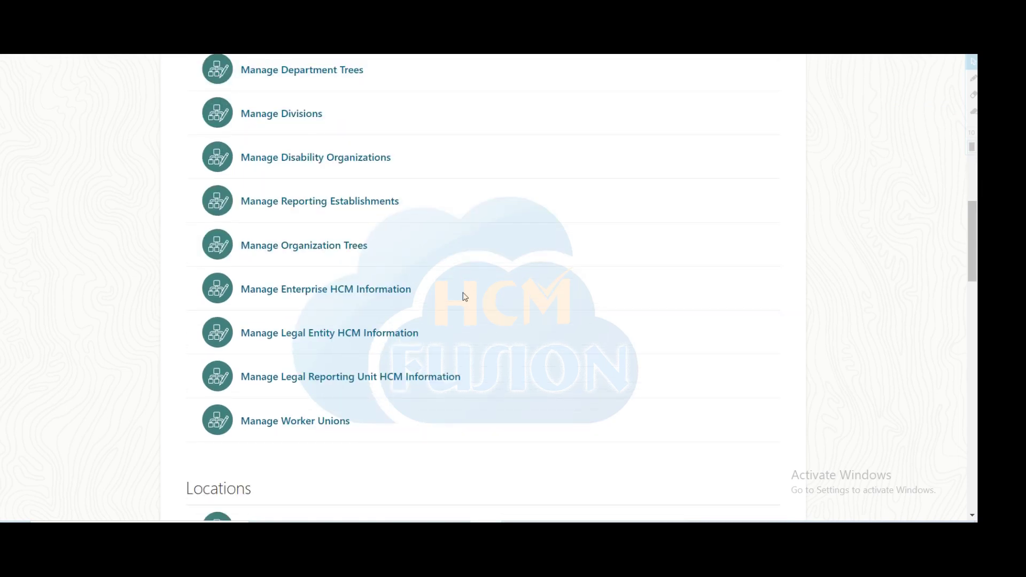
{"action": "left_click", "coordinate": [275, 246]}
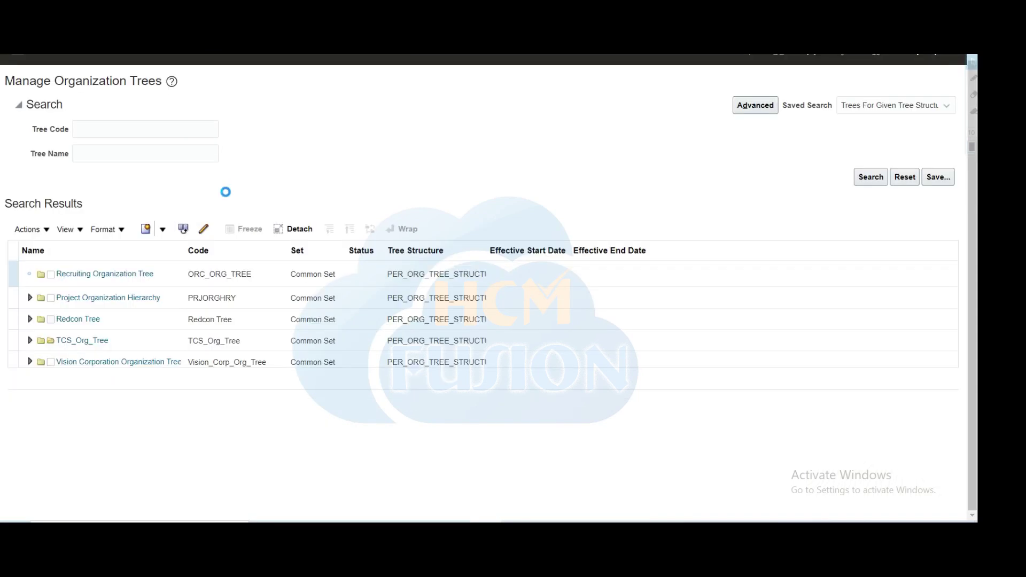
Open version 1 of the Recruiting Organization Tree, proceed to its nodes, and expand TCS_ENTERPRISE.
{"action": "left_click", "coordinate": [131, 293]}
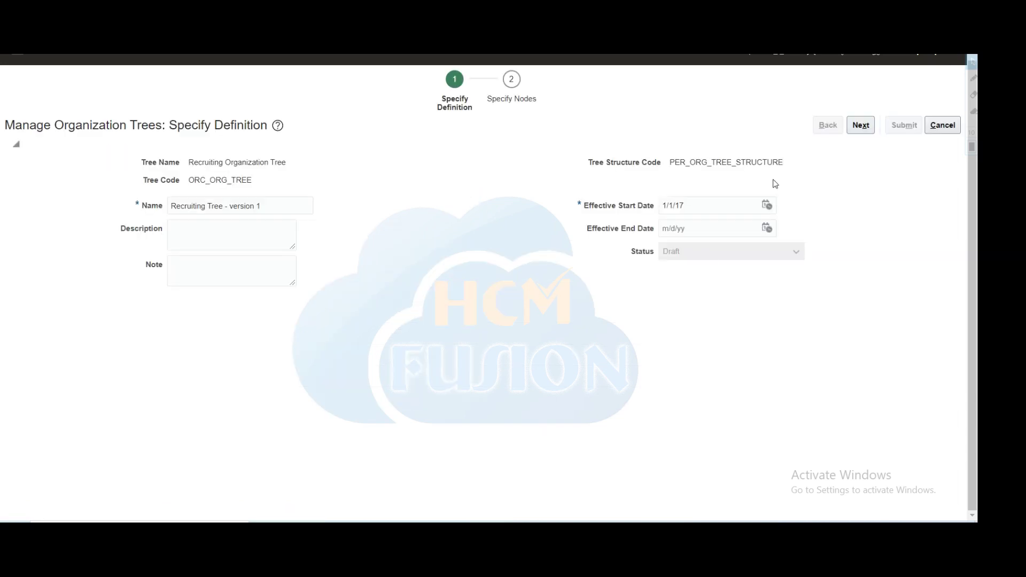
{"action": "left_click", "coordinate": [861, 125]}
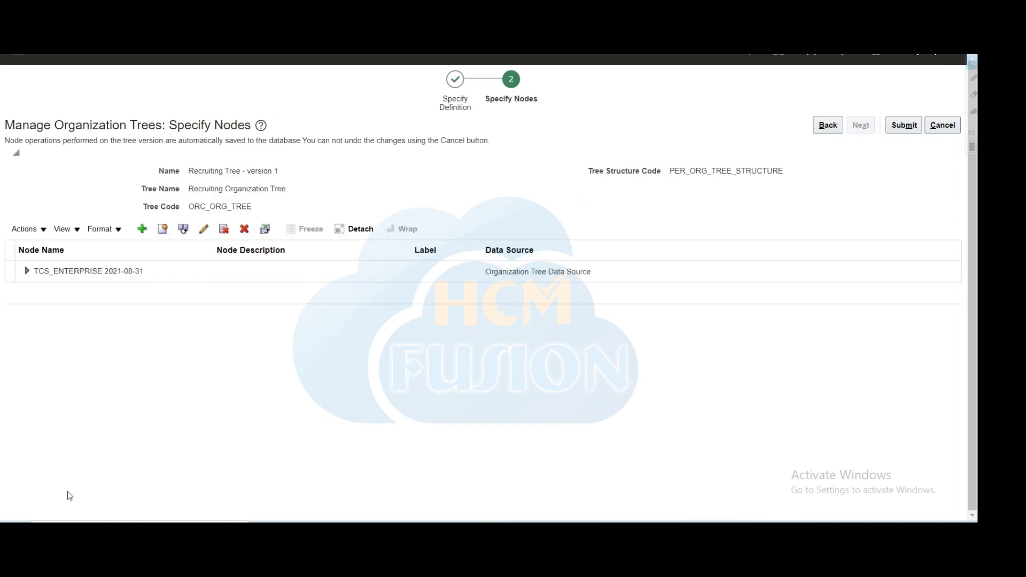
{"action": "left_click", "coordinate": [30, 275]}
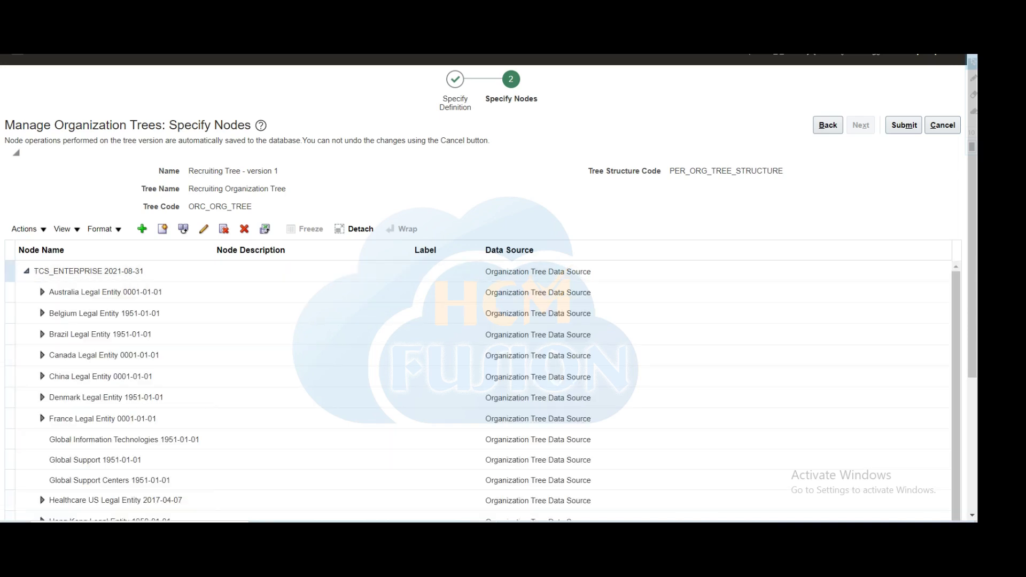
Open the Australia Legal Entity node of the organization tree and copy its OrganizationId.
{"action": "left_click", "coordinate": [125, 292]}
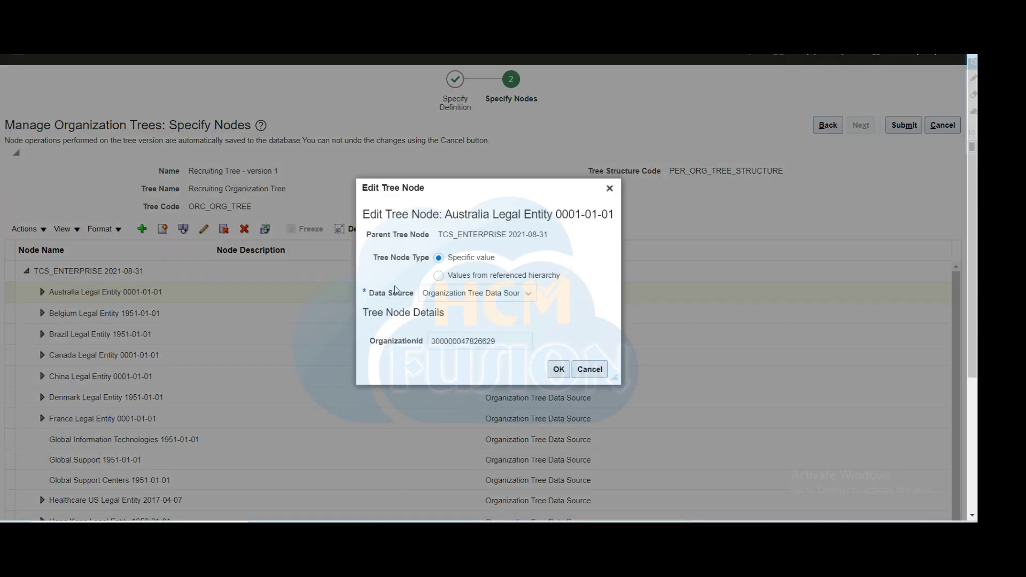
{"action": "left_click_drag", "start_coordinate": [373, 214], "coordinate": [582, 214]}
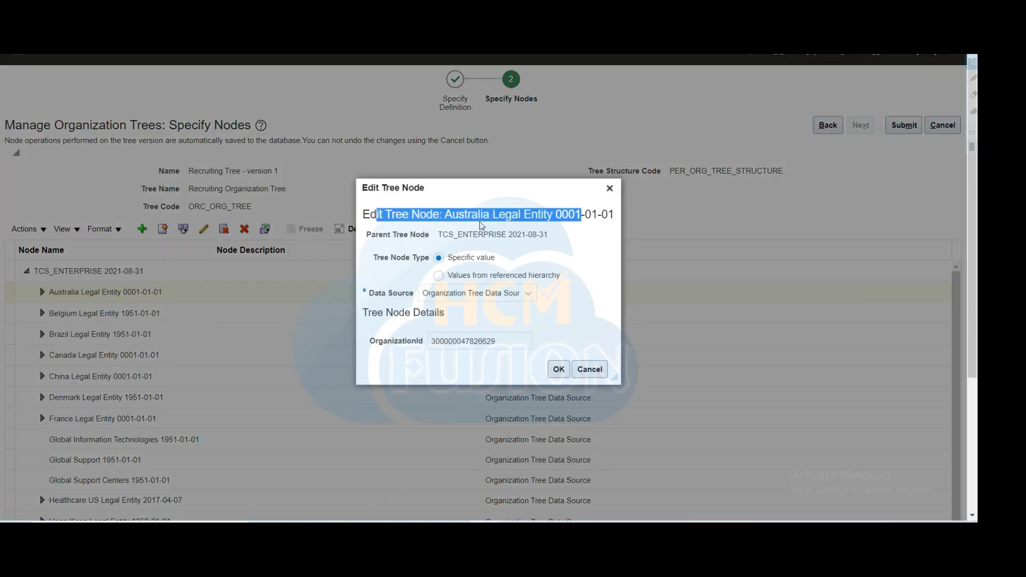
{"action": "left_click", "coordinate": [469, 223]}
{"action": "left_click_drag", "start_coordinate": [444, 214], "coordinate": [615, 215]}
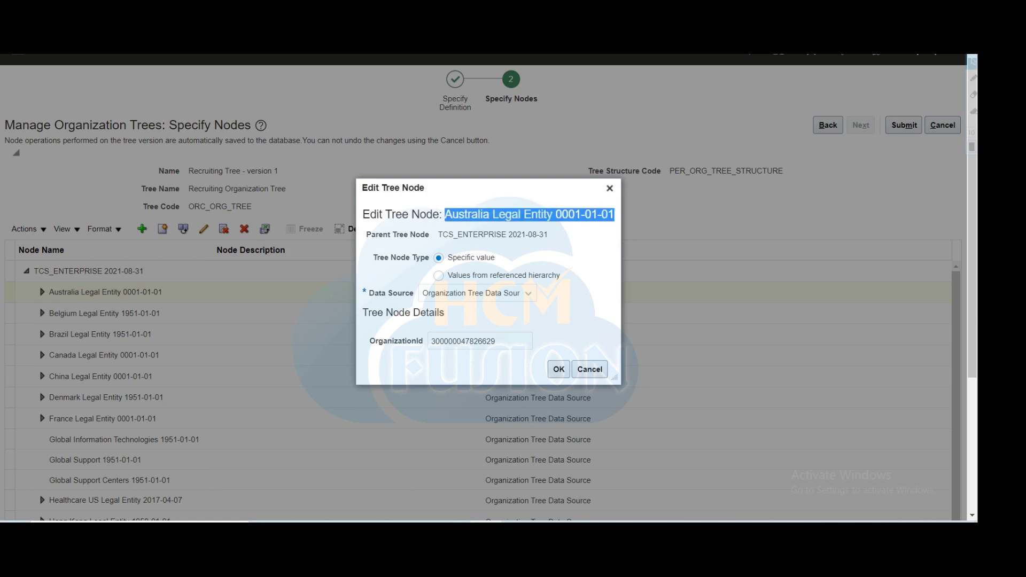
{"action": "left_click_drag", "start_coordinate": [499, 341], "coordinate": [376, 349]}
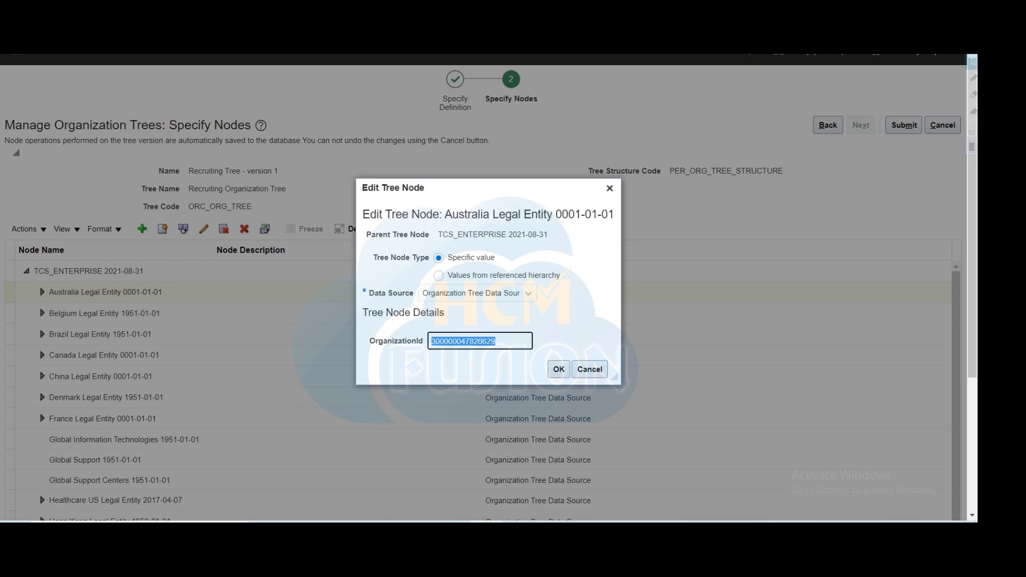
{"action": "key", "text": "ctrl+c"}
{"action": "key", "text": "alt+Tab"}
{"action": "key", "text": "ctrl+v"}
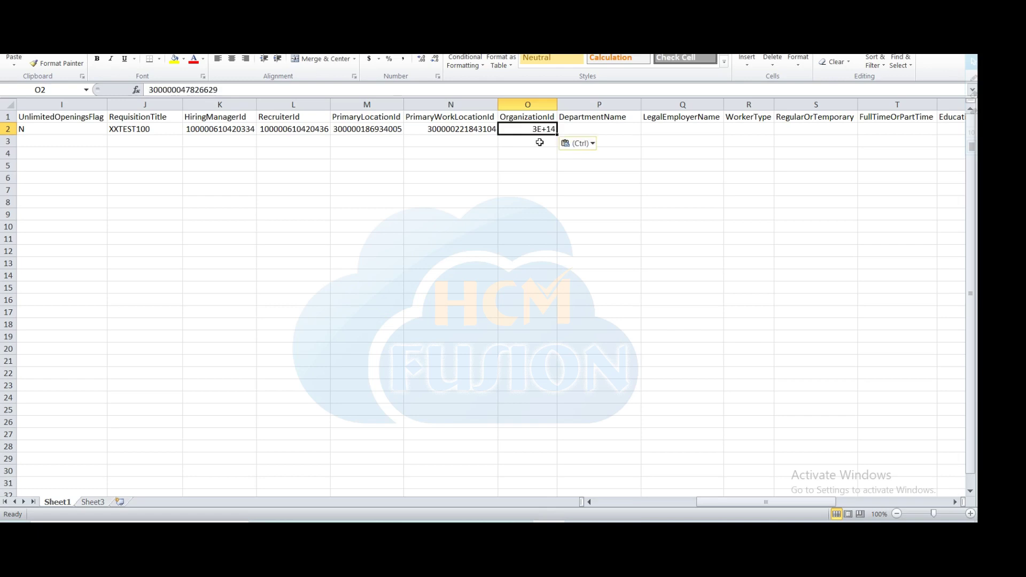
{"action": "left_click", "coordinate": [296, 130]}
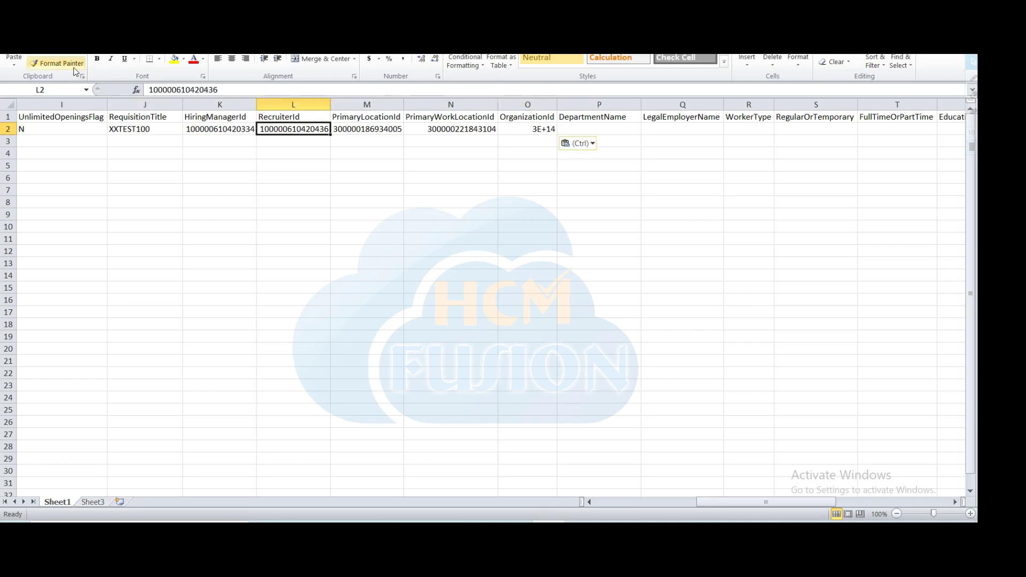
{"action": "left_click", "coordinate": [56, 63]}
{"action": "left_click", "coordinate": [542, 129]}
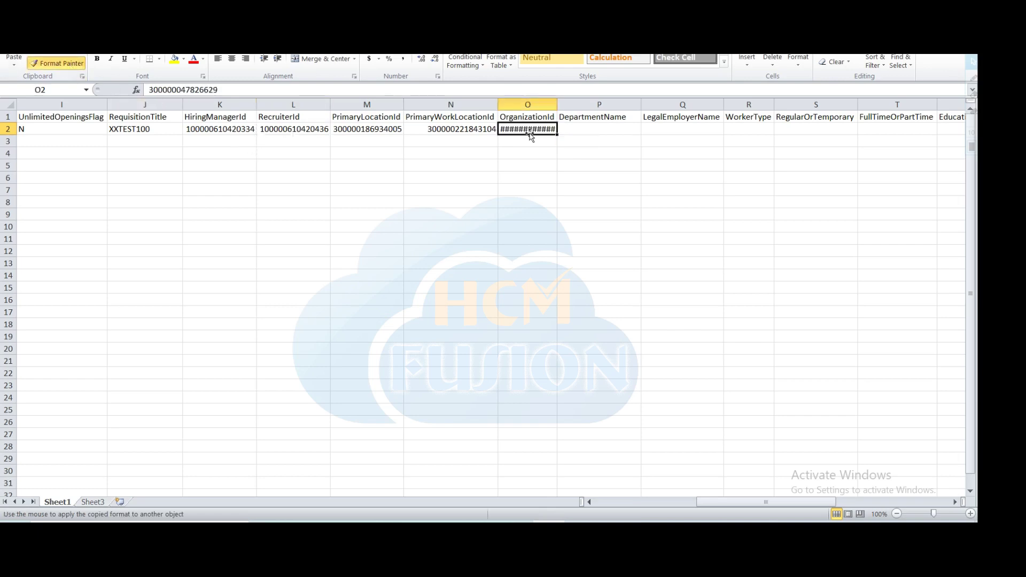
{"action": "double_click", "coordinate": [557, 104]}
Enter XXTEST Department1 as the DepartmentName and US1 Legal Entity as the LegalEmployerName in row 2.
{"action": "left_click", "coordinate": [608, 130]}
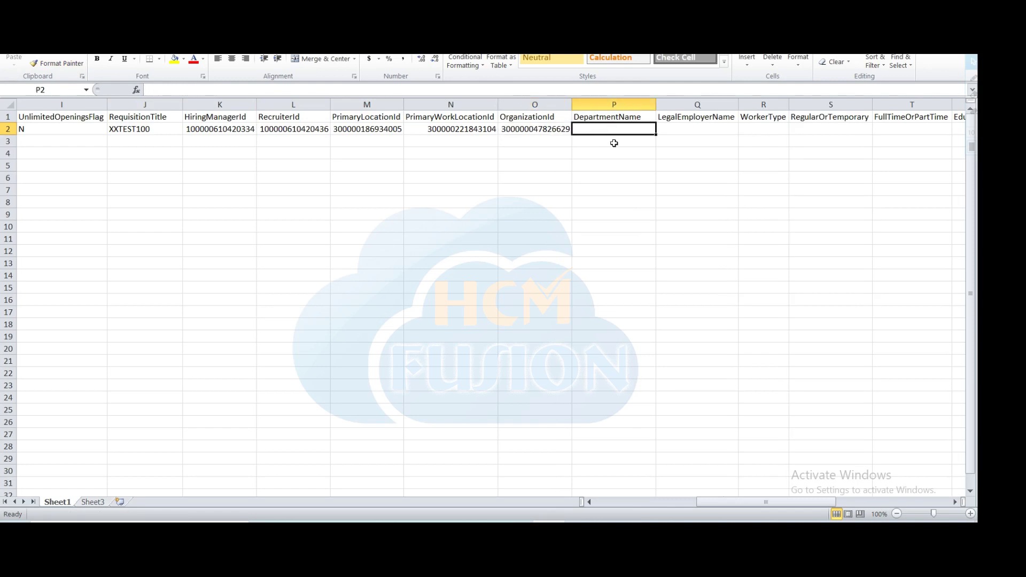
{"action": "type", "text": "XXTEST"}
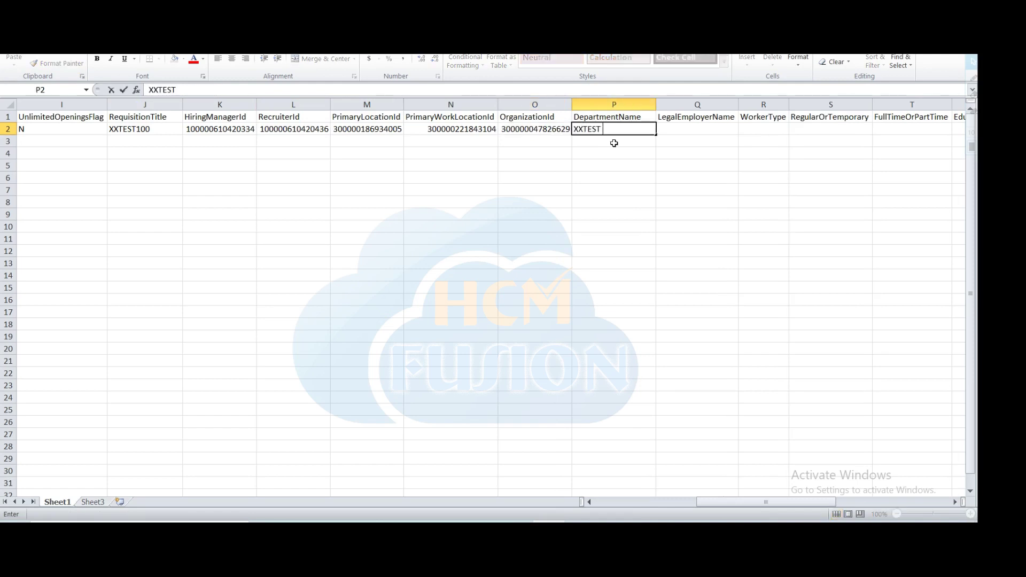
{"action": "type", "text": " Department1"}
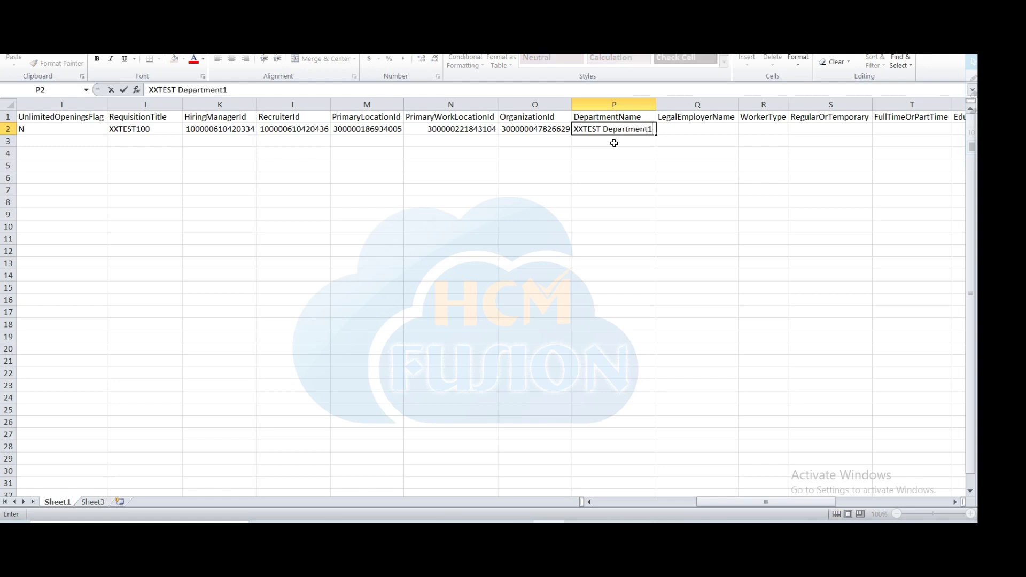
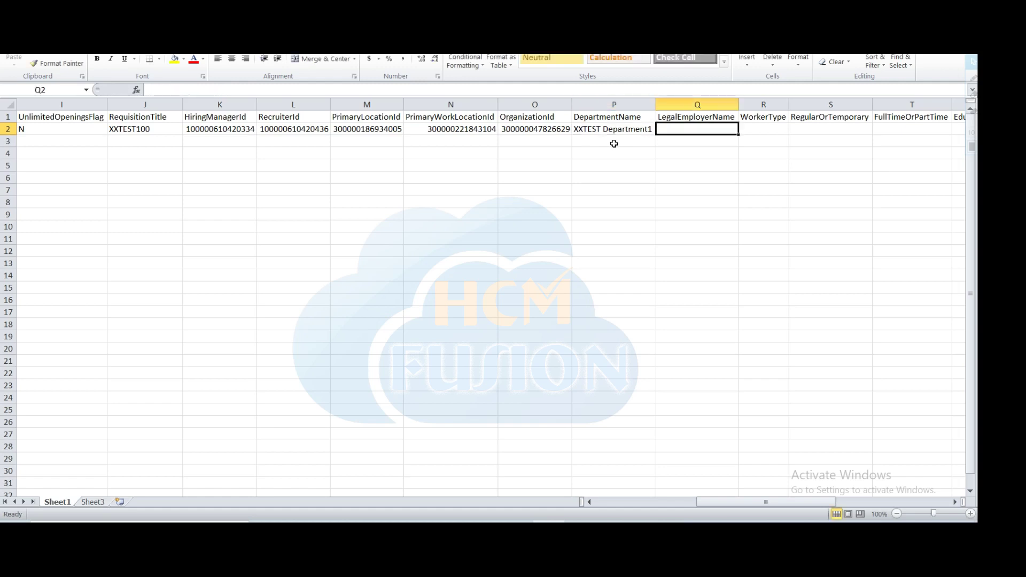
{"action": "type", "text": "US1"}
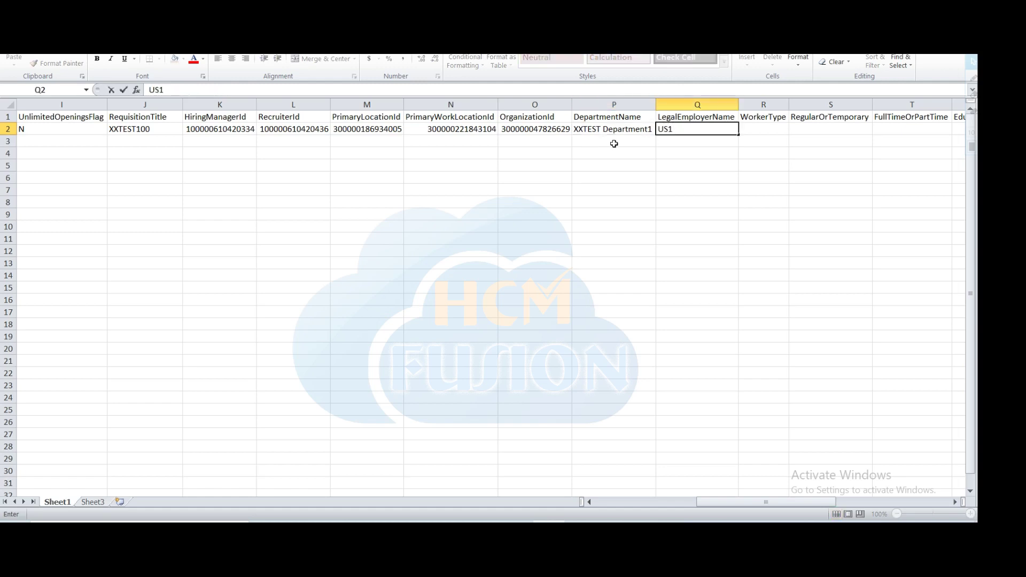
{"action": "type", "text": " Legal Entity"}
{"action": "key", "text": "Tab"}
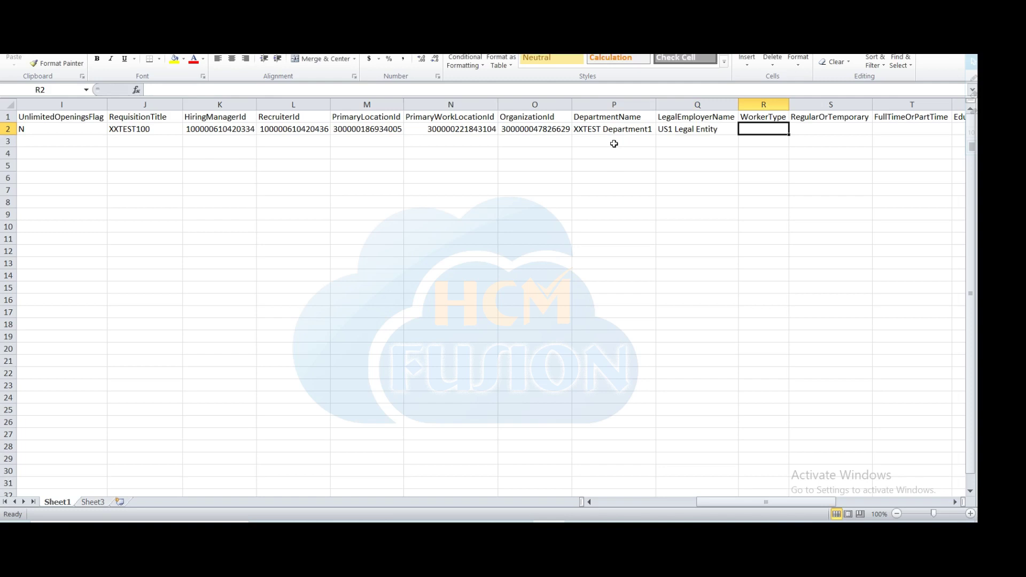
Enter E as the WorkerType and Regular as the RegularOrTemporary value in row 2.
{"action": "type", "text": "E"}
{"action": "key", "text": "Tab"}
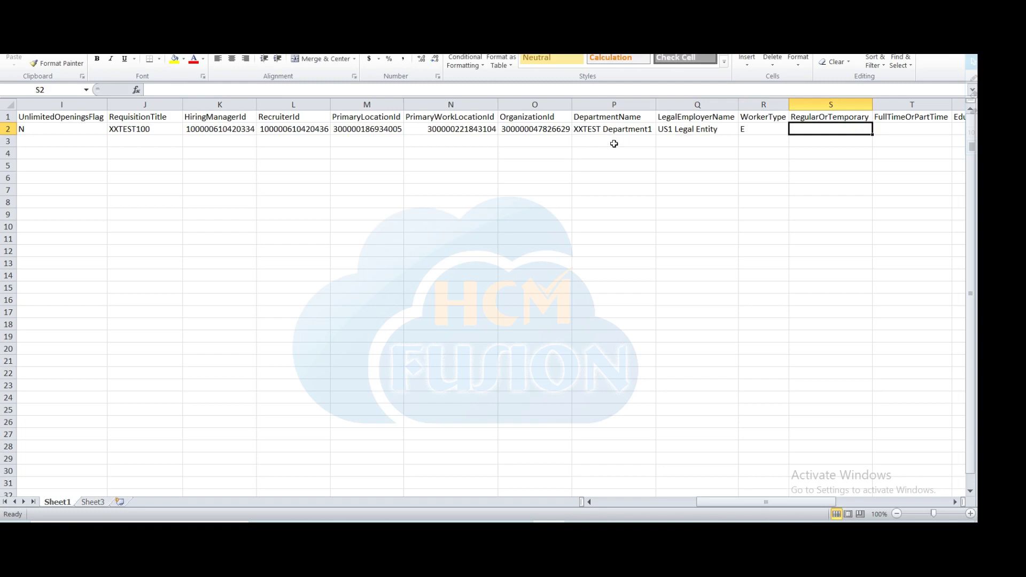
{"action": "type", "text": "Regular"}
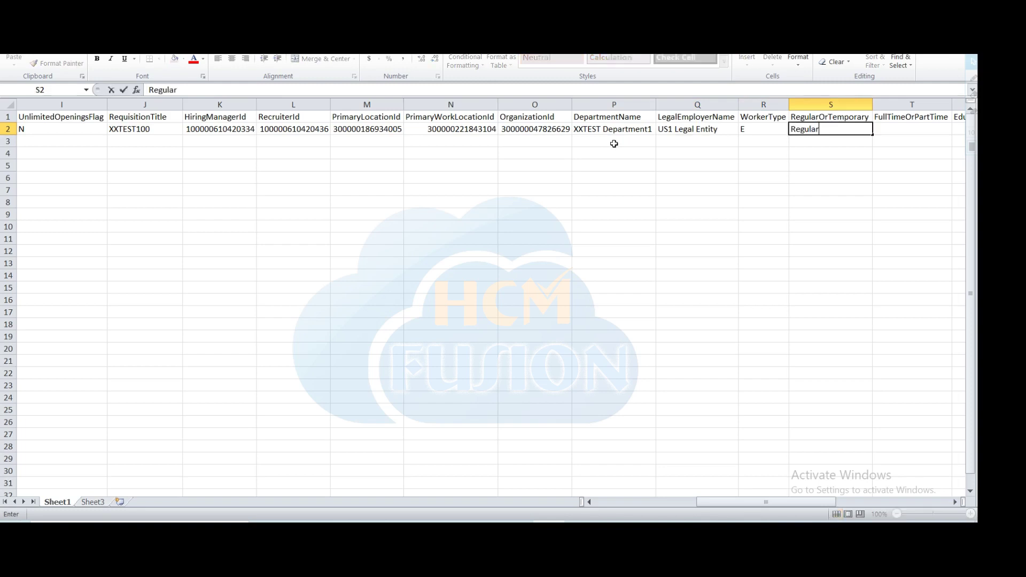
{"action": "key", "text": "Tab"}
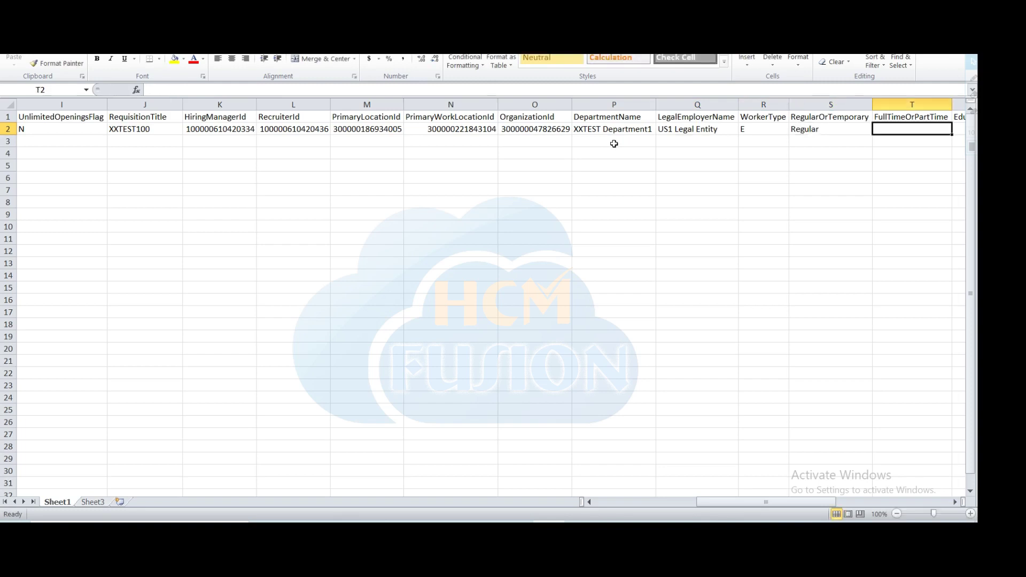
Enter FULL_TIME as the FullTimeOrPartTime value in row 2.
{"action": "key", "text": "Tab"}
{"action": "key", "text": "Tab"}
{"action": "key", "text": "Tab"}
{"action": "key", "text": "Tab"}
{"action": "key", "text": "Tab"}
{"action": "key", "text": "Tab"}
{"action": "key", "text": "Tab"}
{"action": "key", "text": "Tab"}
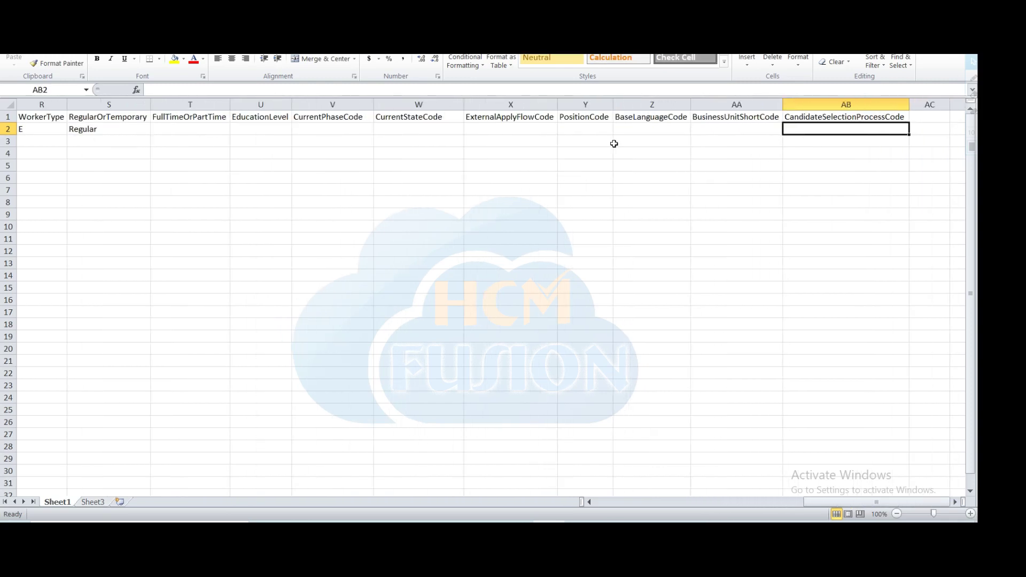
{"action": "left_click", "coordinate": [181, 117]}
{"action": "left_click", "coordinate": [183, 129]}
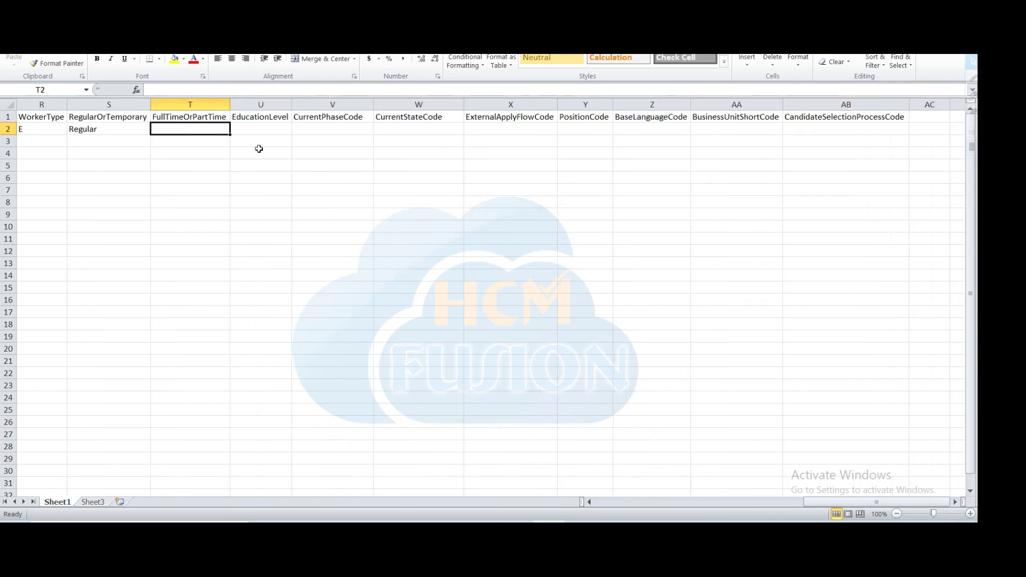
{"action": "type", "text": "FULL_TY"}
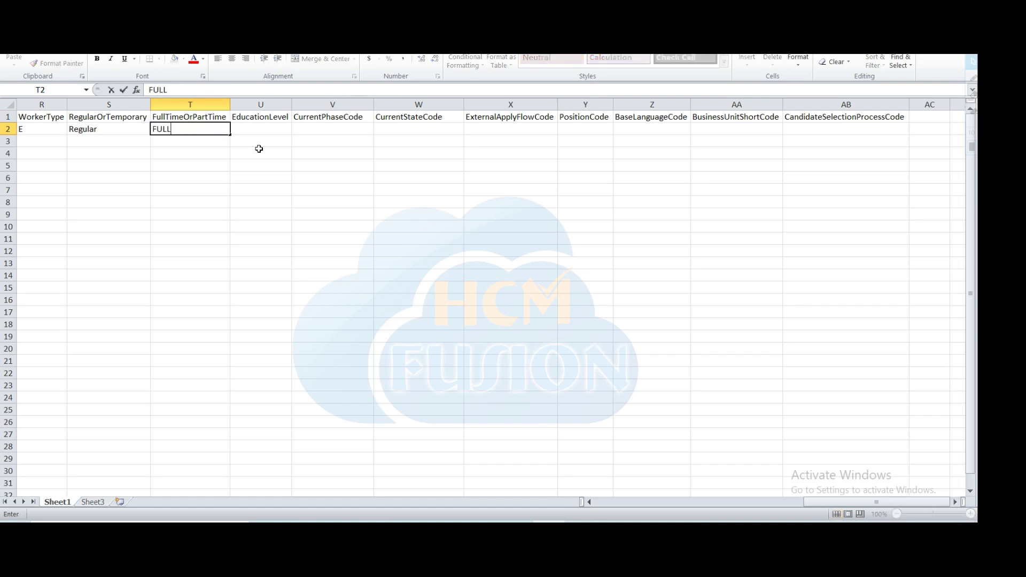
{"action": "key", "text": "BackSpace"}
{"action": "type", "text": "ILE"}
{"action": "key", "text": "BackSpace"}
{"action": "key", "text": "BackSpace"}
{"action": "type", "text": "ME"}
{"action": "key", "text": "BackSpace"}
{"action": "key", "text": "BackSpace"}
{"action": "type", "text": "ME"}
{"action": "key", "text": "Tab"}
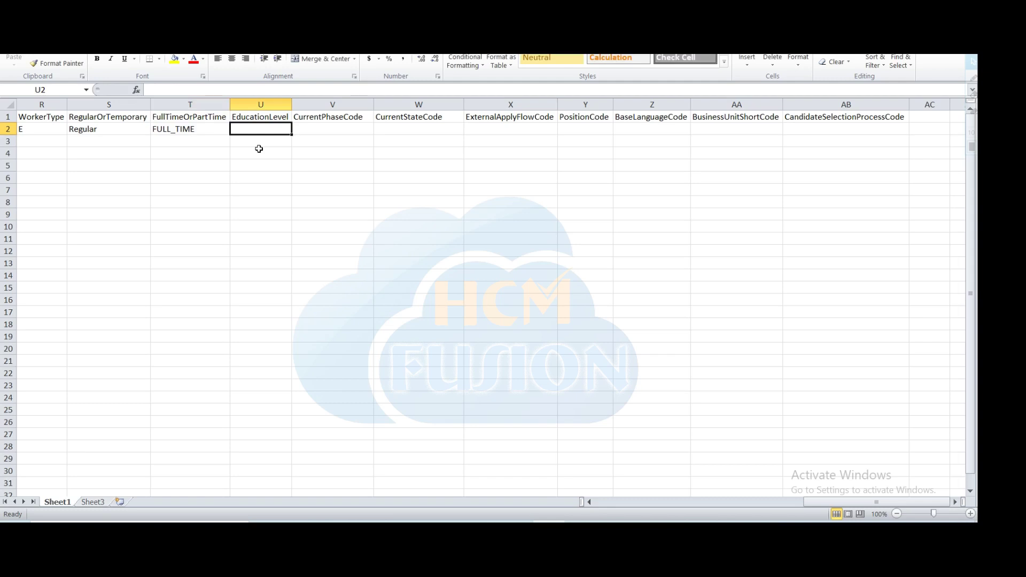
Switch to the Oracle BI data model and open the test data set for editing from its diagram.
{"action": "left_click", "coordinate": [262, 116]}
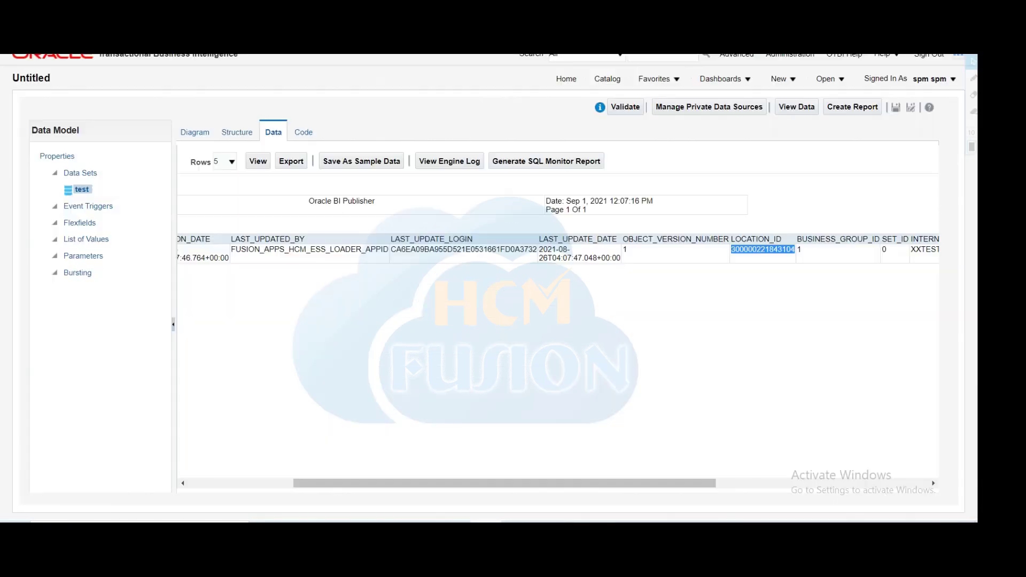
{"action": "left_click", "coordinate": [195, 133]}
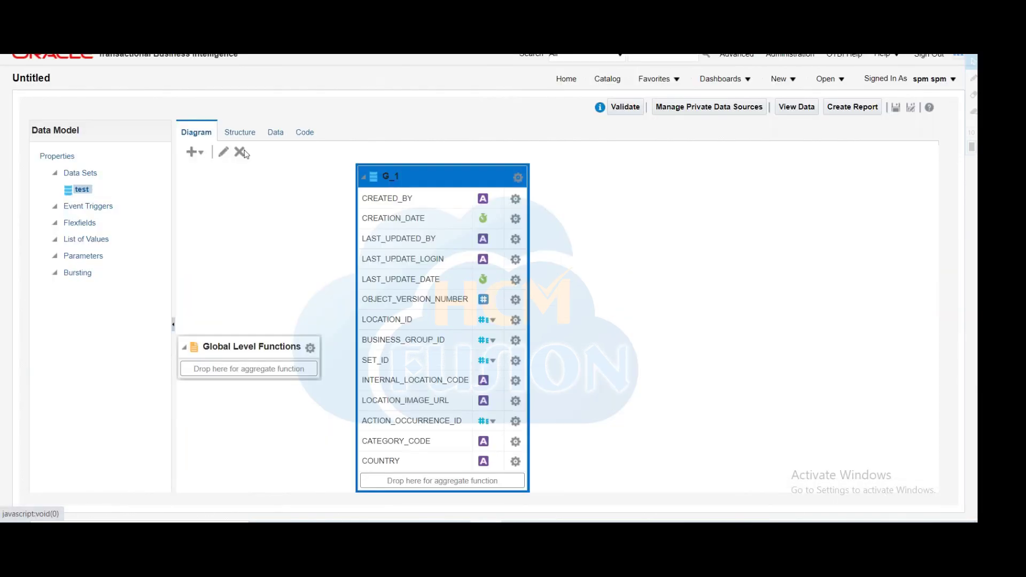
{"action": "left_click", "coordinate": [518, 180]}
{"action": "left_click", "coordinate": [556, 330]}
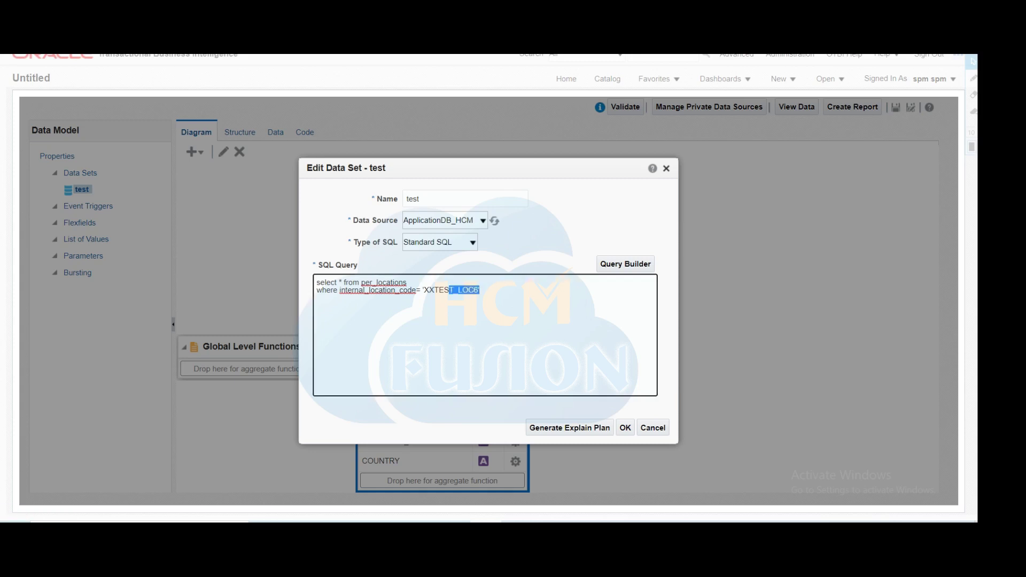
Replace the per_locations table and its location filter in the SQL query with hr_lookups.
{"action": "left_click_drag", "start_coordinate": [449, 291], "coordinate": [361, 282]}
{"action": "type", "text": "hr-"}
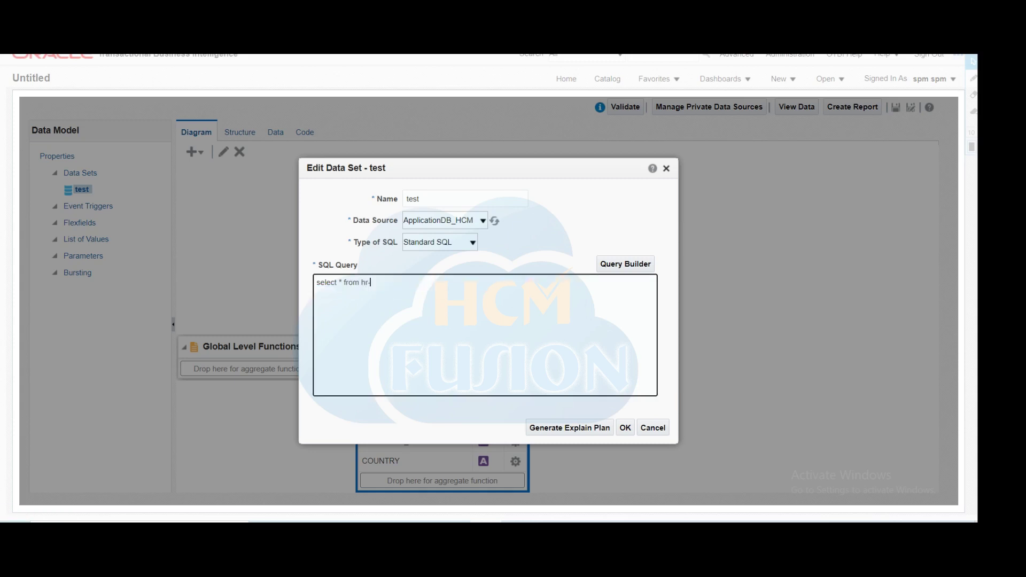
{"action": "type", "text": "locat"}
{"action": "key", "text": "BackSpace"}
{"action": "key", "text": "BackSpace"}
{"action": "key", "text": "BackSpace"}
{"action": "key", "text": "BackSpace"}
{"action": "type", "text": "lookups"}
{"action": "key", "text": "Return"}
Add the condition where lookup_type= 'HRT_EDUCATION_LEVEL' to the SQL query and save the data set.
{"action": "type", "text": "where lookup_"}
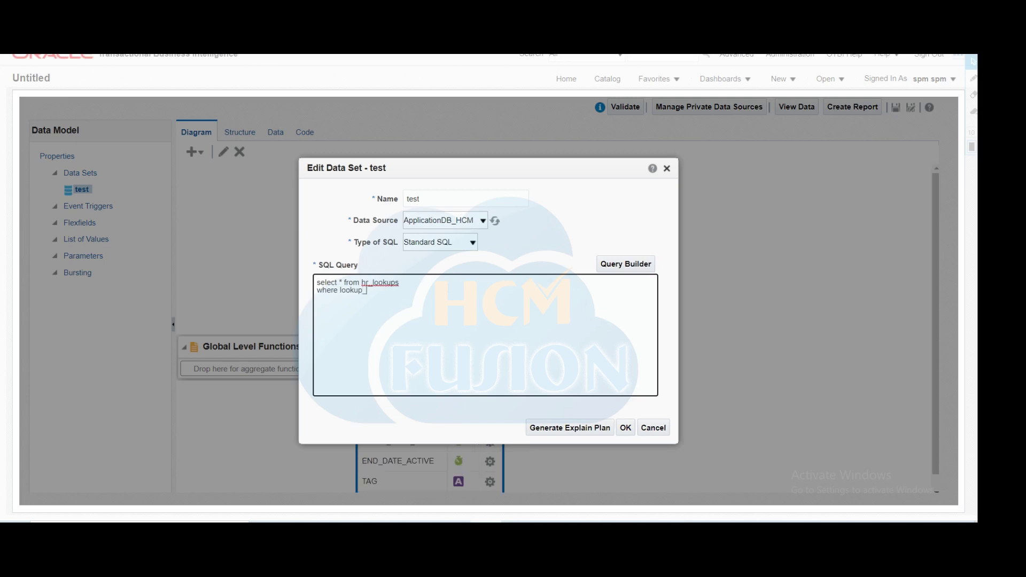
{"action": "type", "text": "type= 'HRT_EDUCATION_LEVLE"}
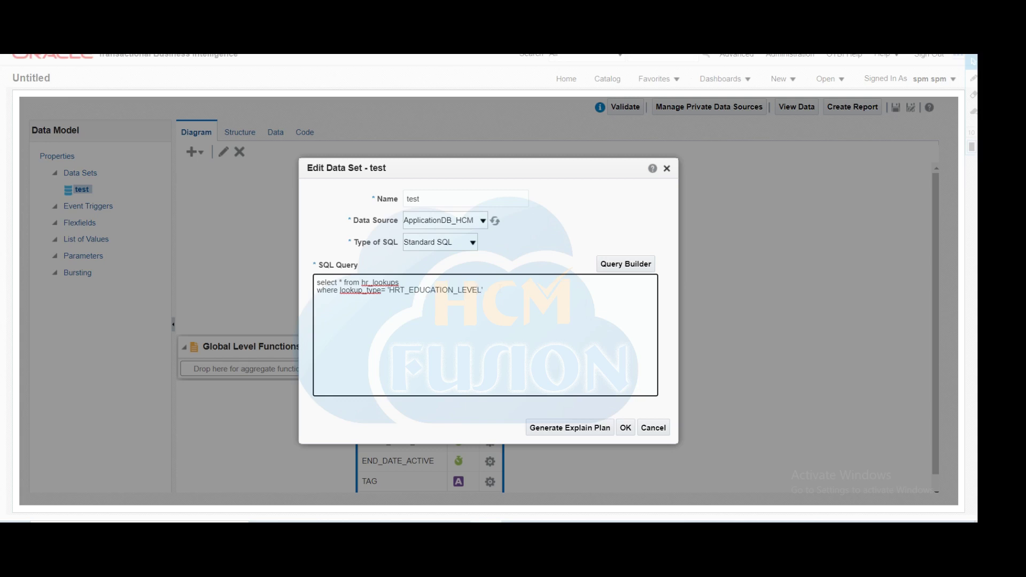
{"action": "double_click", "coordinate": [399, 290]}
{"action": "double_click", "coordinate": [361, 290]}
{"action": "left_click", "coordinate": [625, 427]}
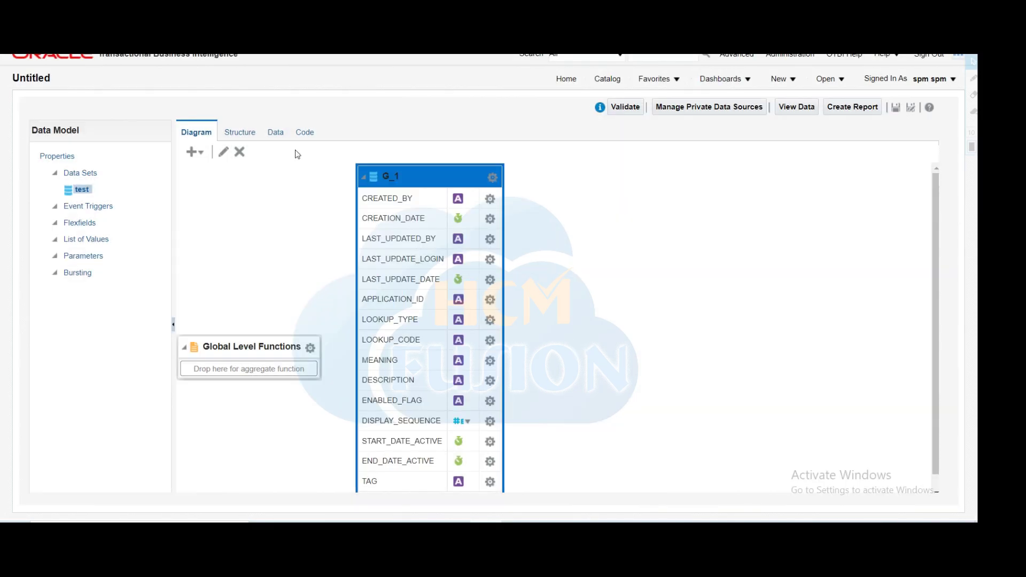
Run the education level lookup query to view its data and copy the LOOKUP_CODE of Bachelor's Degree.
{"action": "left_click", "coordinate": [273, 134]}
{"action": "left_click", "coordinate": [258, 161]}
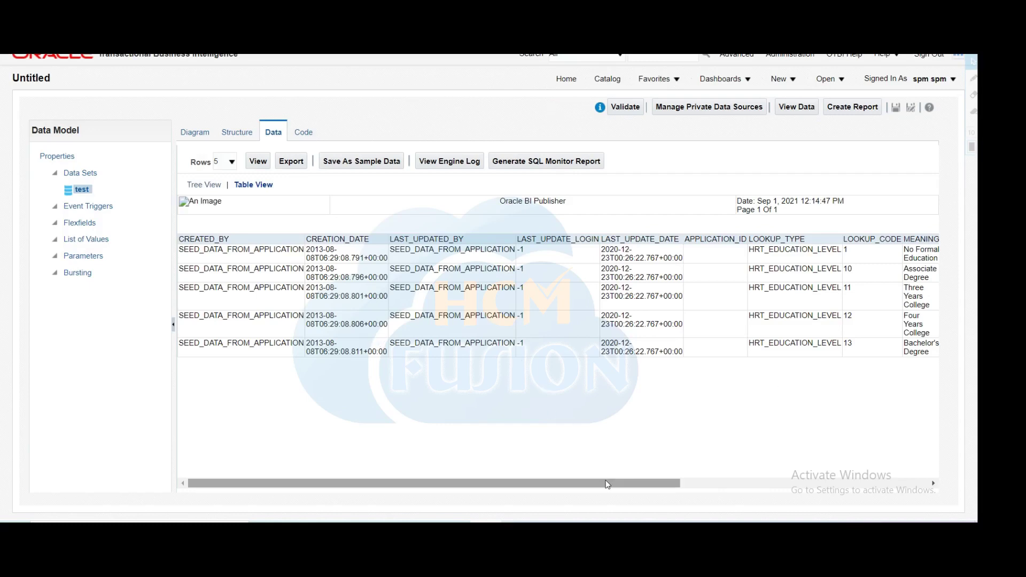
{"action": "left_click_drag", "start_coordinate": [607, 483], "coordinate": [709, 485]}
{"action": "left_click_drag", "start_coordinate": [747, 250], "coordinate": [769, 321]}
{"action": "left_click", "coordinate": [769, 321]}
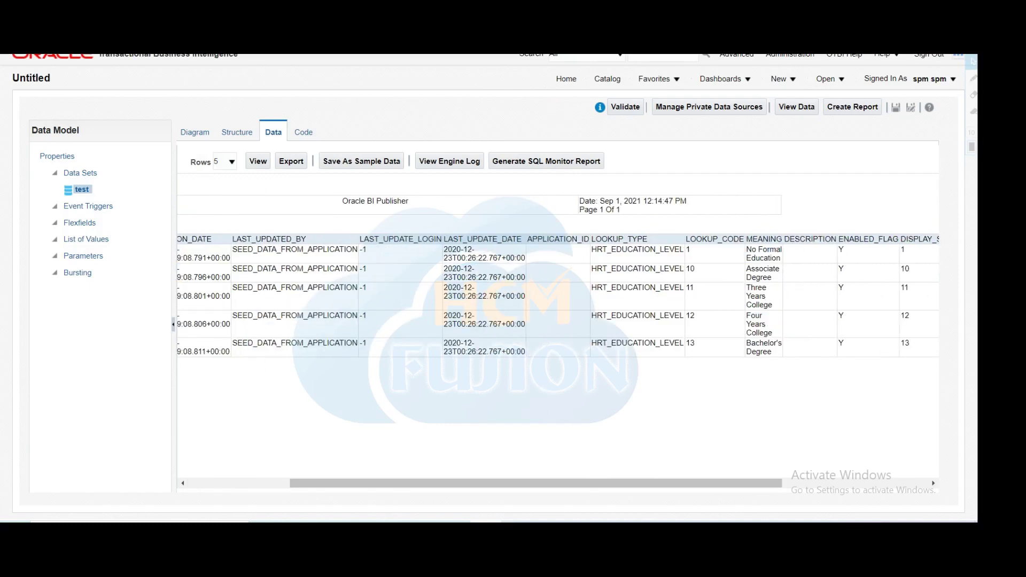
{"action": "left_click_drag", "start_coordinate": [776, 356], "coordinate": [747, 342]}
{"action": "double_click", "coordinate": [690, 343]}
{"action": "key", "text": "ctrl+c"}
Switch to the Excel load sheet, paste 13 as the EducationLevel, and apply the FullTimeOrPartTime cell's formatting to it.
{"action": "left_click", "coordinate": [492, 519]}
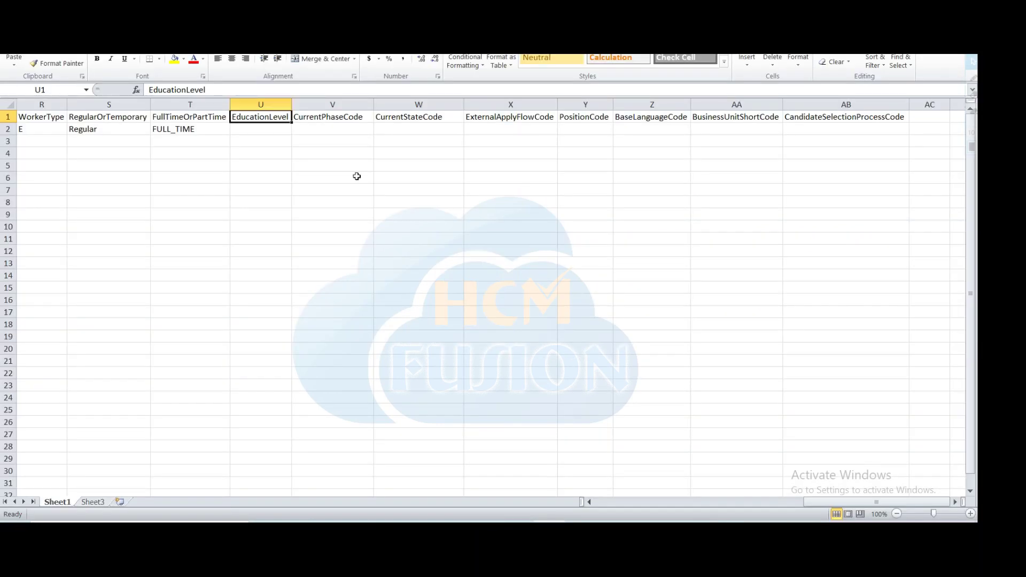
{"action": "left_click", "coordinate": [258, 133]}
{"action": "key", "text": "ctrl+v"}
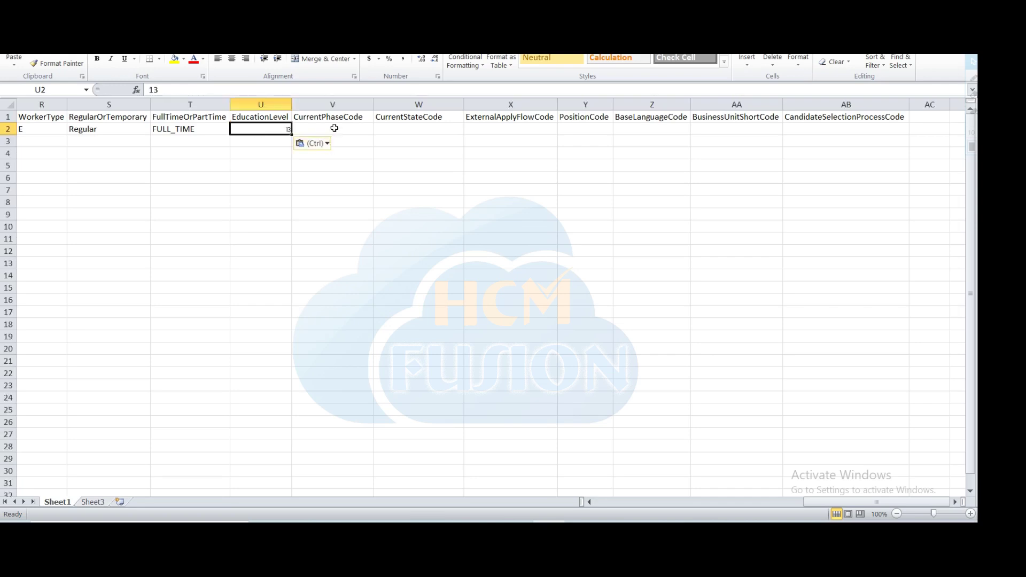
{"action": "left_click", "coordinate": [334, 129]}
{"action": "left_click", "coordinate": [190, 130]}
{"action": "left_click", "coordinate": [56, 63]}
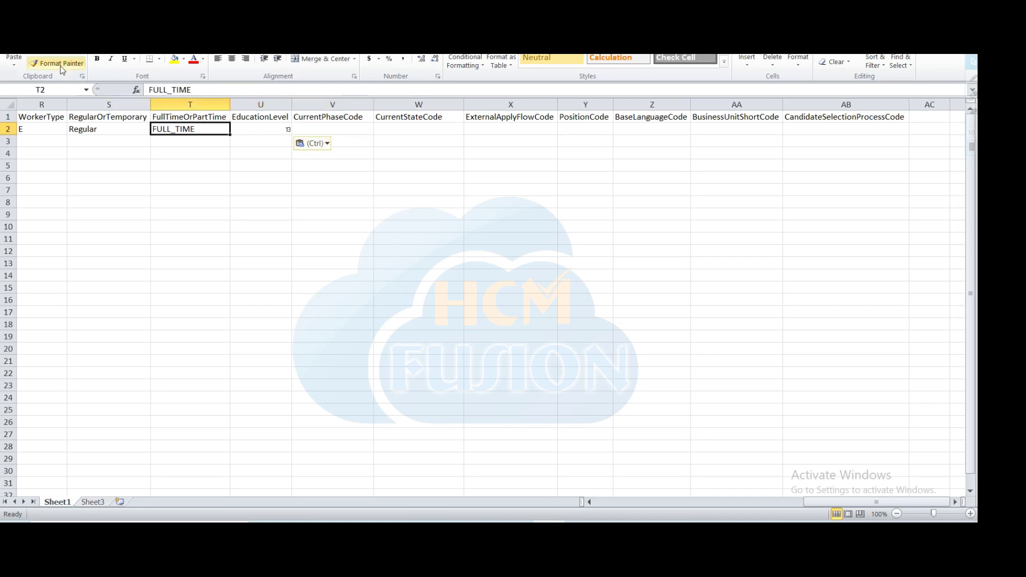
{"action": "left_click", "coordinate": [278, 129]}
{"action": "left_click", "coordinate": [348, 131]}
Switch to the Oracle BI data model, replace the hr_lookups table and its condition with irc_phases_b in the SQL query, and save the data set.
{"action": "left_click", "coordinate": [329, 117]}
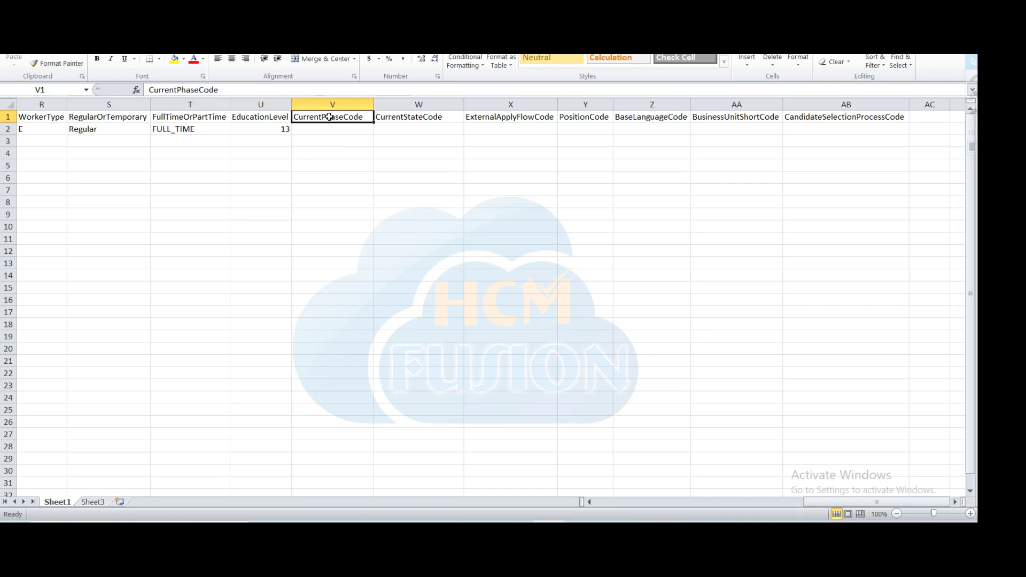
{"action": "key", "text": "alt+Tab"}
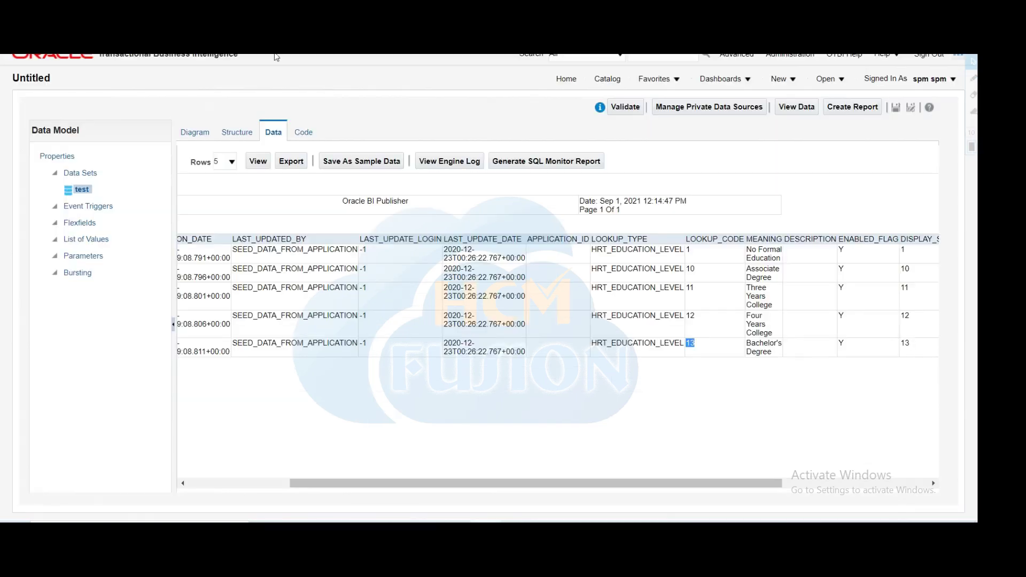
{"action": "left_click", "coordinate": [194, 135]}
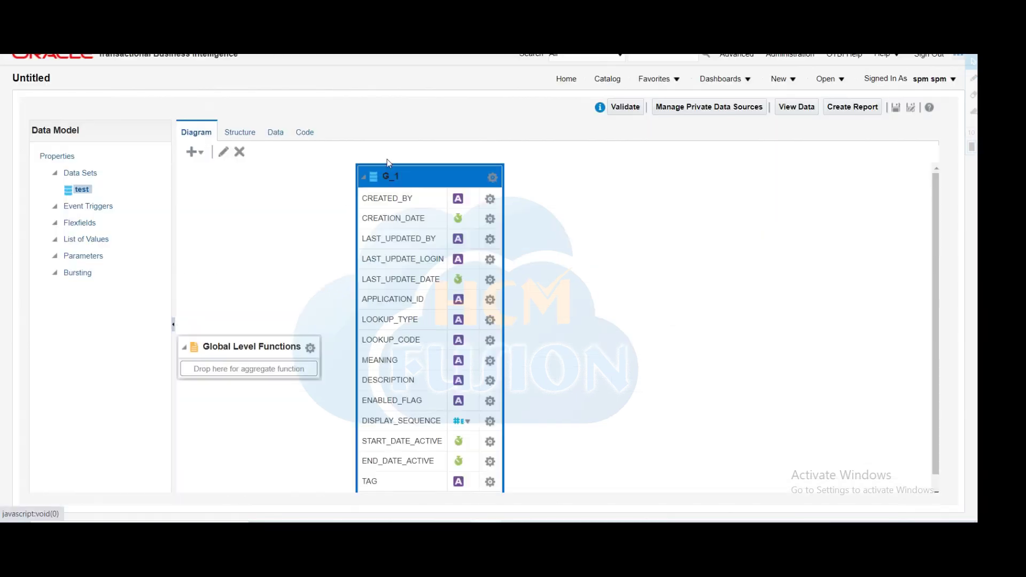
{"action": "left_click", "coordinate": [497, 180]}
{"action": "left_click", "coordinate": [524, 328]}
{"action": "left_click_drag", "start_coordinate": [482, 289], "coordinate": [361, 282]}
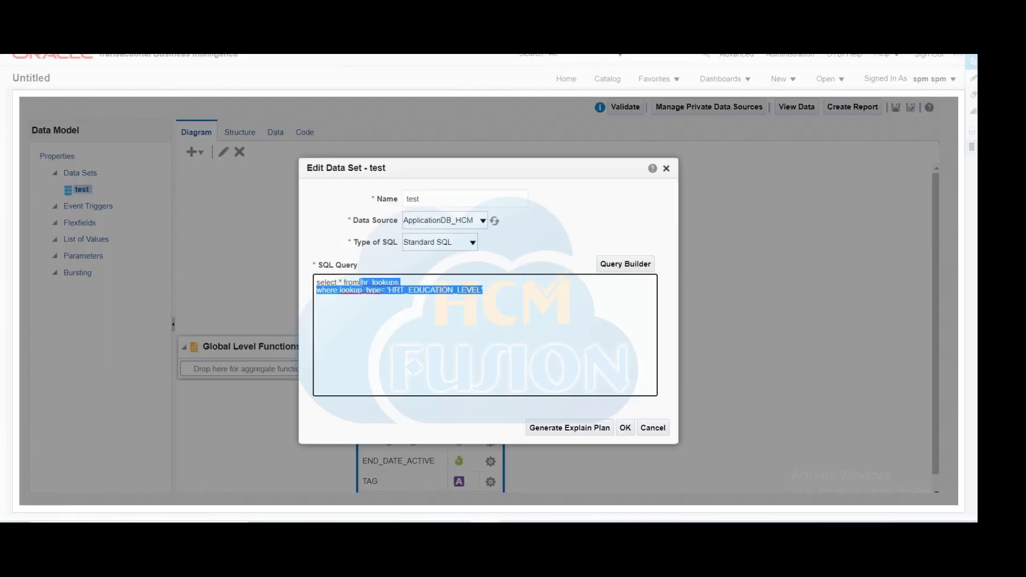
{"action": "key", "text": "BackSpace"}
{"action": "type", "text": "irc_phses"}
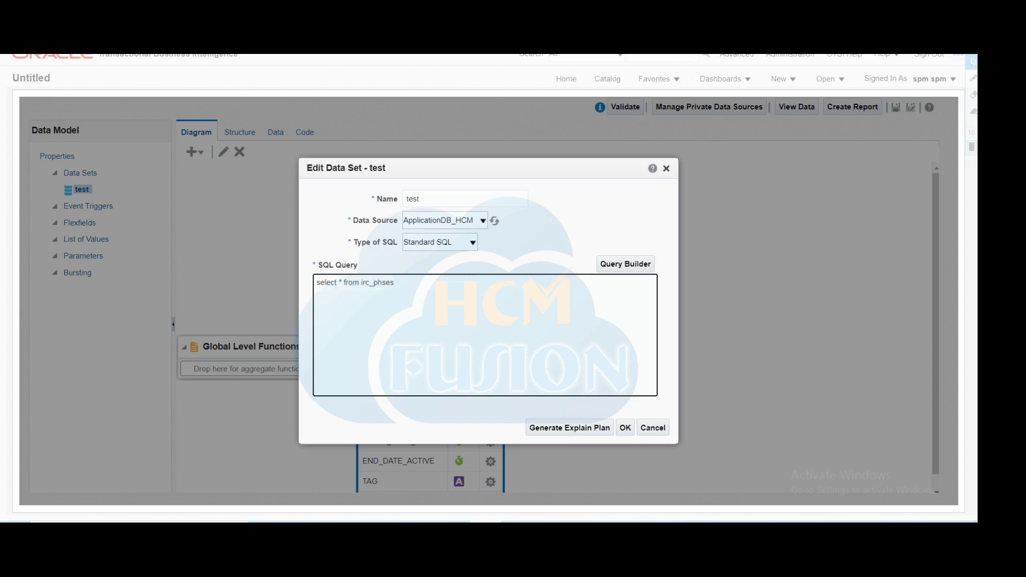
{"action": "key", "text": "BackSpace"}
{"action": "key", "text": "BackSpace"}
{"action": "type", "text": "ases_b"}
{"action": "left_click", "coordinate": [626, 428]}
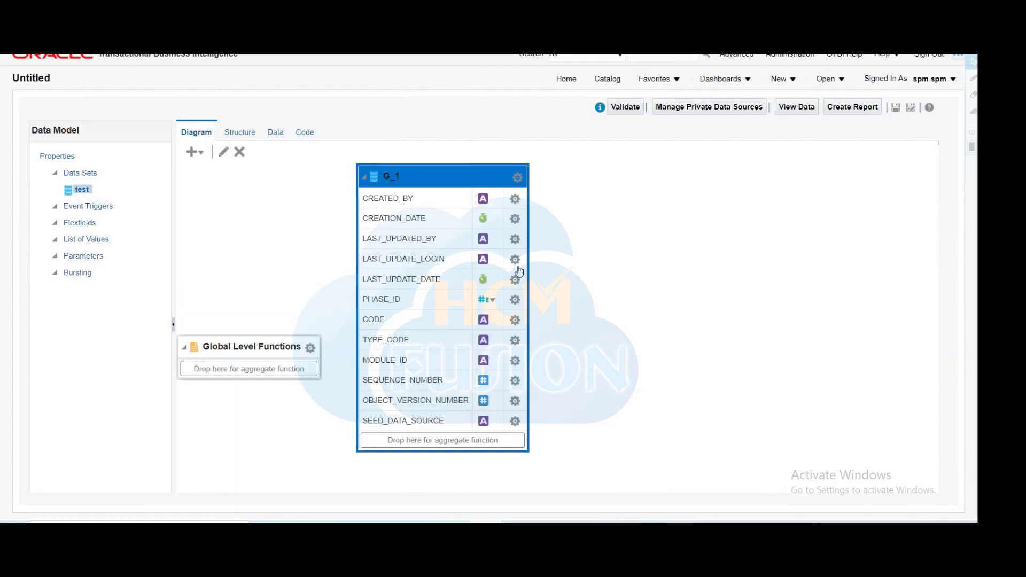
Run the phases query, view its data as a table, and copy the CODE value REQUISITION_OPEN.
{"action": "left_click", "coordinate": [275, 133]}
{"action": "left_click", "coordinate": [259, 160]}
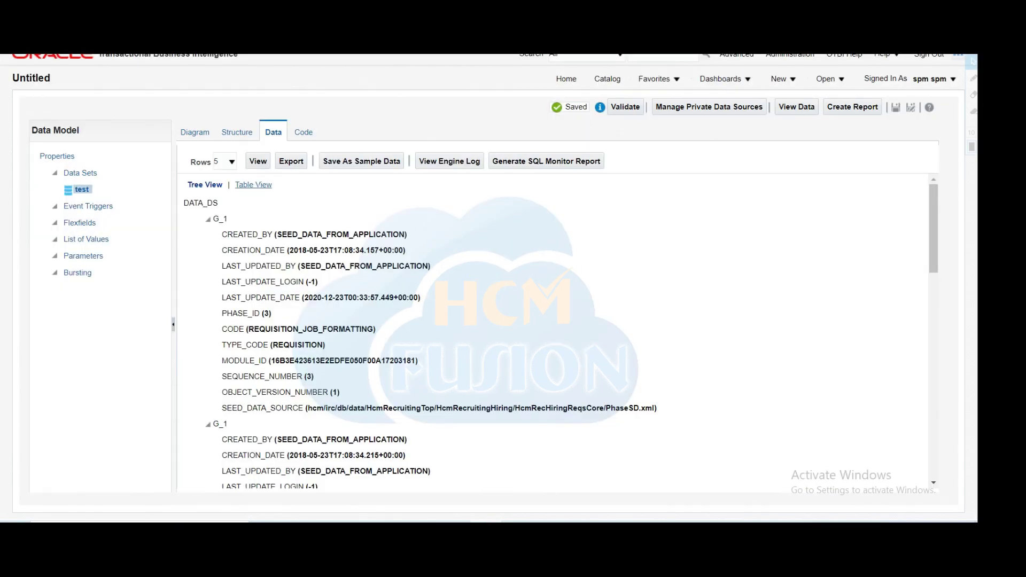
{"action": "left_click", "coordinate": [257, 184]}
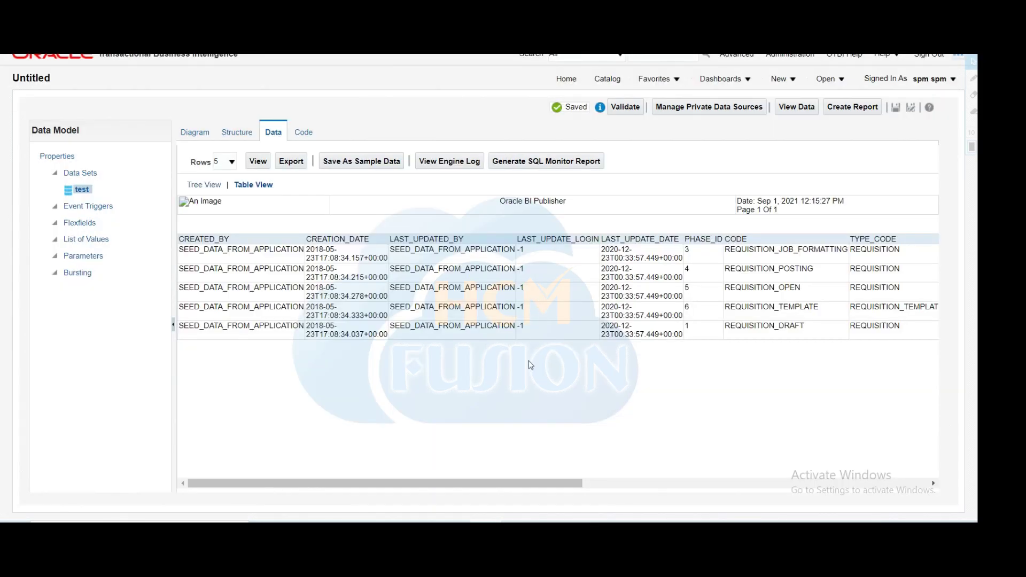
{"action": "left_click_drag", "start_coordinate": [539, 481], "coordinate": [719, 447]}
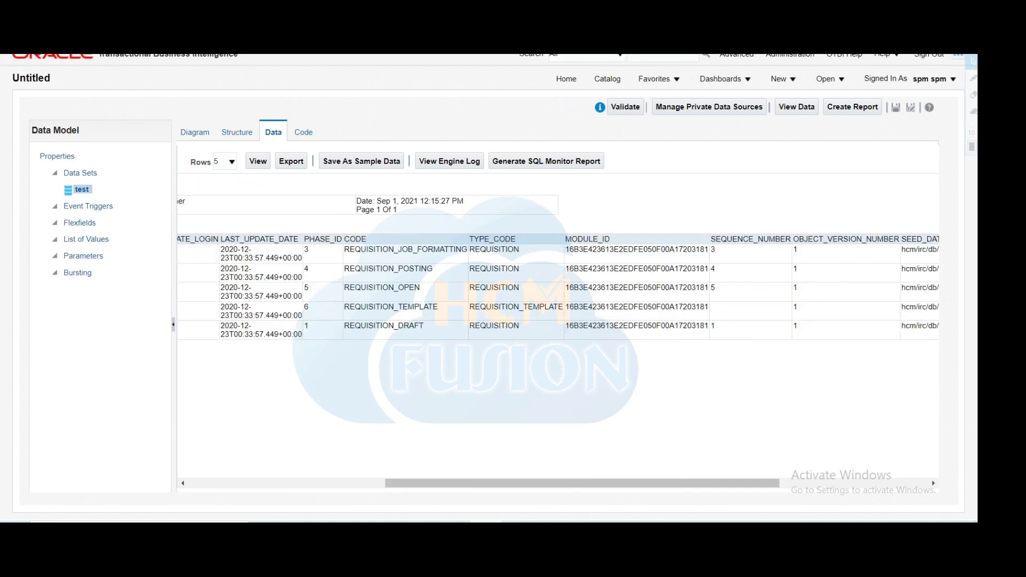
{"action": "left_click_drag", "start_coordinate": [344, 287], "coordinate": [444, 300]}
{"action": "key", "text": "ctrl+c"}
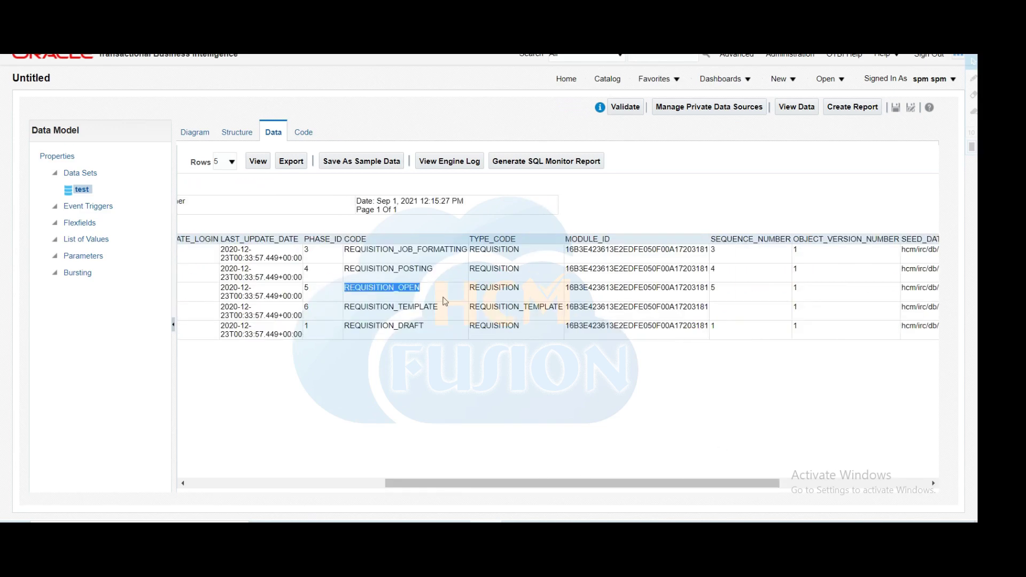
Switch to the Excel load sheet and paste REQUISITION_OPEN as the CurrentPhaseCode.
{"action": "left_click", "coordinate": [516, 514]}
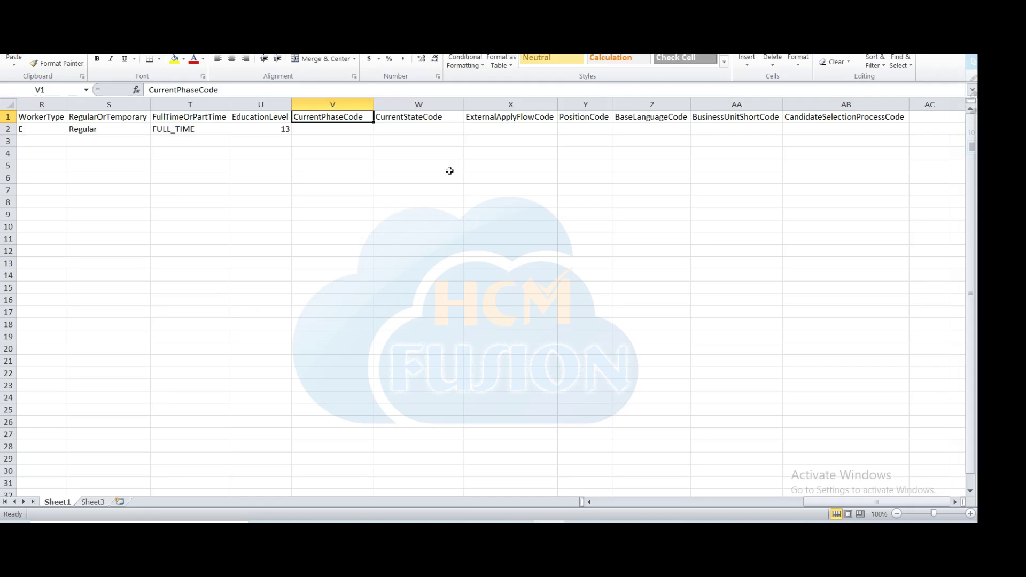
{"action": "left_click", "coordinate": [330, 131]}
{"action": "key", "text": "ctrl+v"}
{"action": "key", "text": "Tab"}
{"action": "key", "text": "Up"}
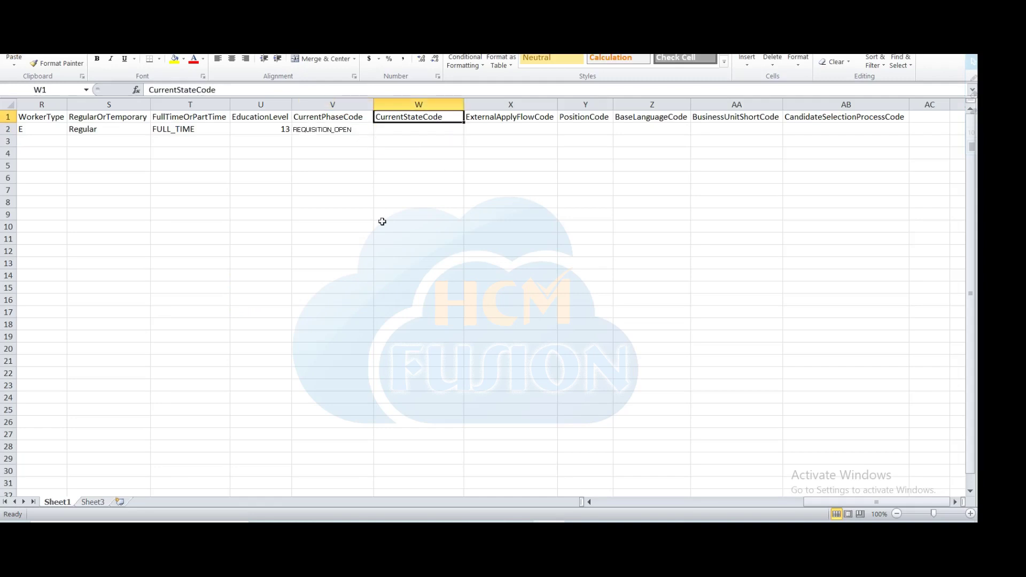
Enter REQUISITION_POSTED as the CurrentStateCode.
{"action": "left_click", "coordinate": [417, 132]}
{"action": "type", "text": "REQUISITION_POSTING"}
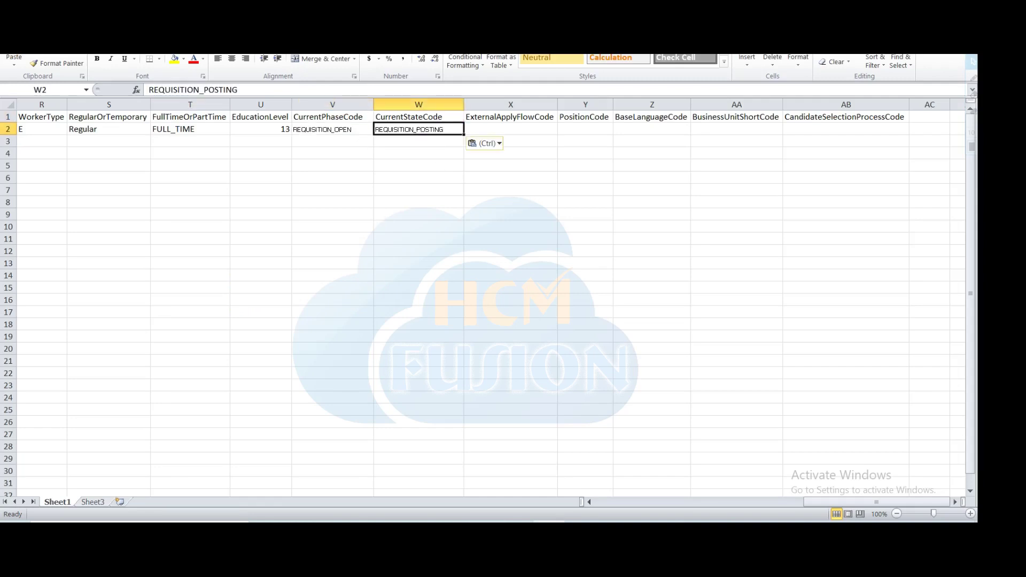
{"action": "key", "text": "F2"}
{"action": "key", "text": "BackSpace"}
{"action": "key", "text": "BackSpace"}
{"action": "key", "text": "BackSpace"}
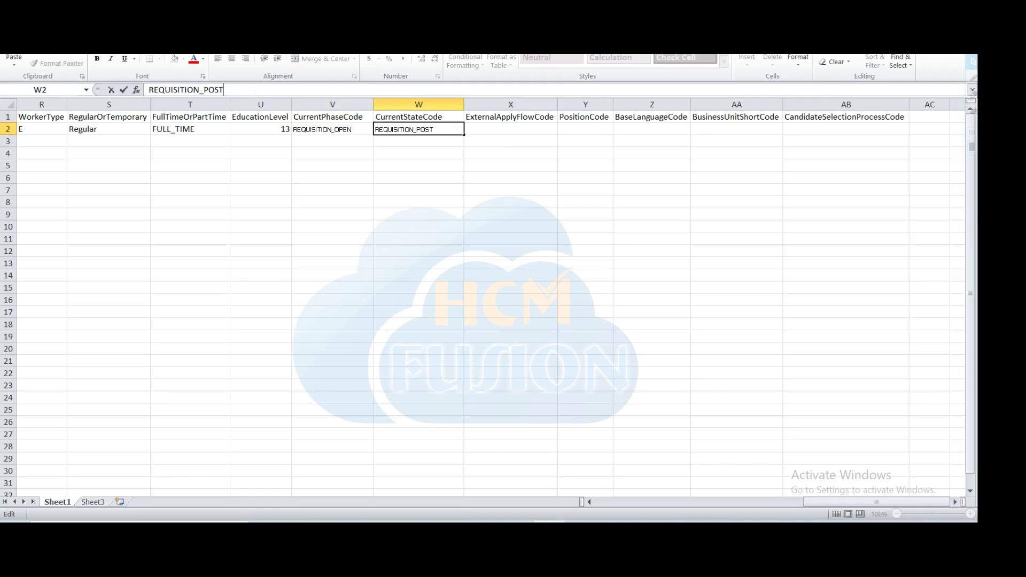
{"action": "type", "text": "ED"}
{"action": "key", "text": "Return"}
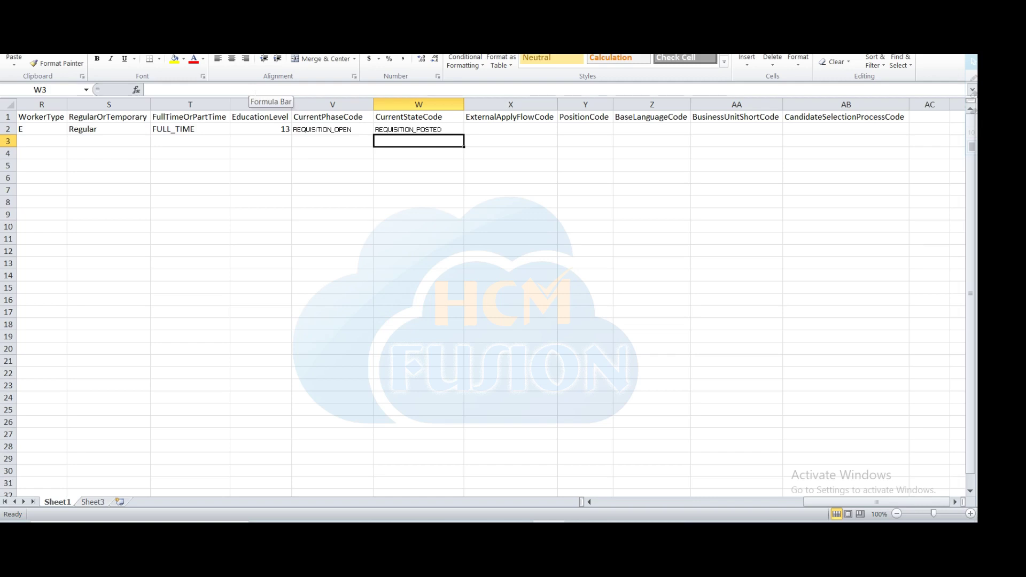
{"action": "left_click", "coordinate": [418, 129]}
Switch to the Oracle BI data model, change the SQL query's table to irc_apply_flows_b for the ExternalApplyFlowCode, and save the data set.
{"action": "left_click", "coordinate": [510, 128]}
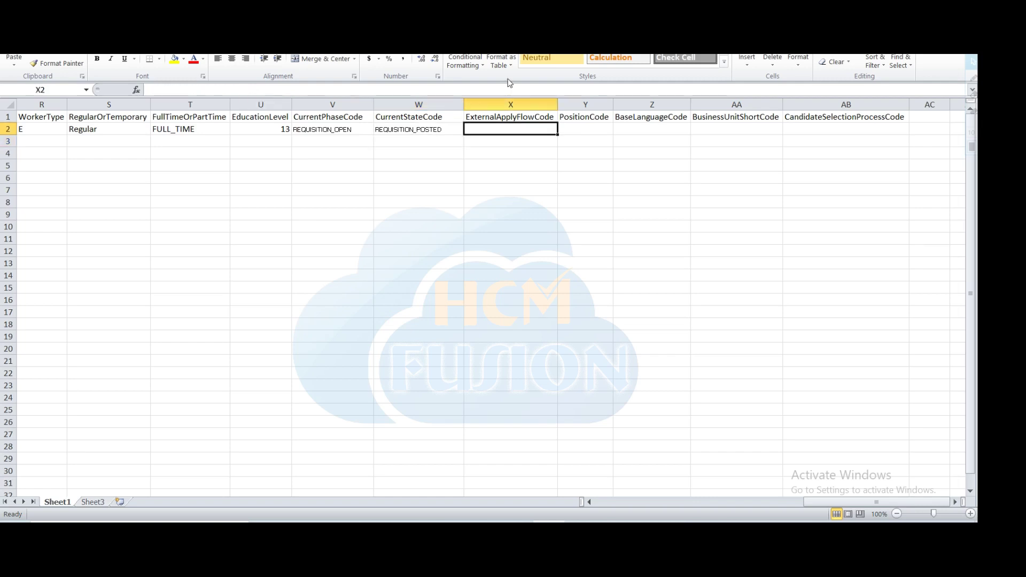
{"action": "left_click", "coordinate": [513, 118]}
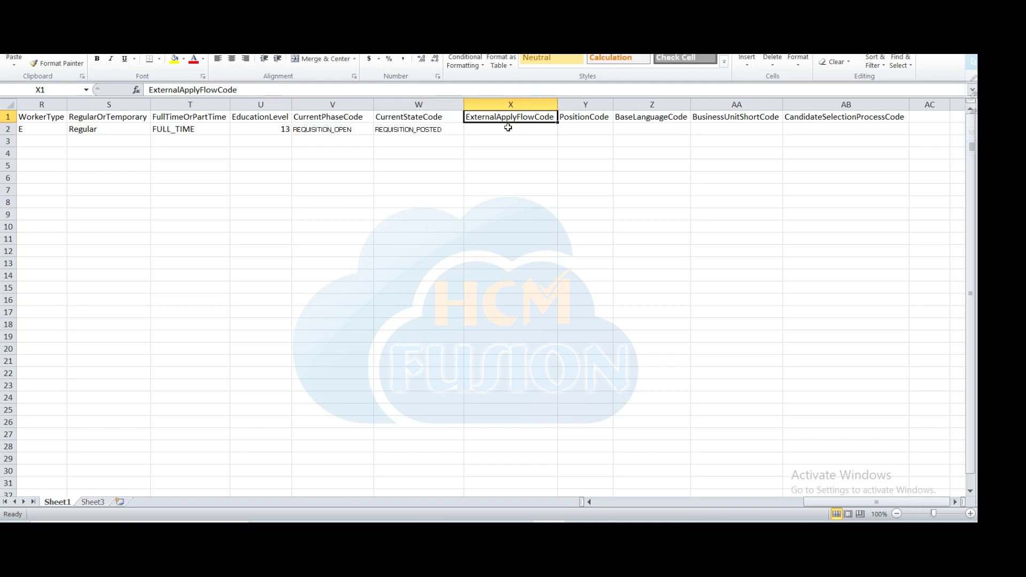
{"action": "left_click", "coordinate": [507, 128]}
{"action": "key", "text": "alt+Tab"}
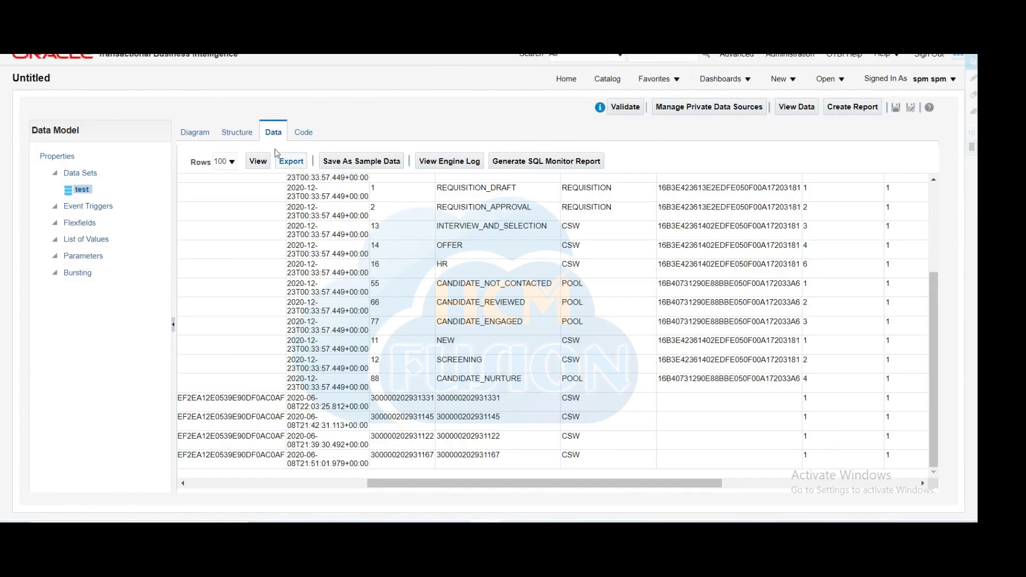
{"action": "left_click", "coordinate": [198, 132]}
{"action": "left_click", "coordinate": [517, 177]}
{"action": "left_click", "coordinate": [552, 333]}
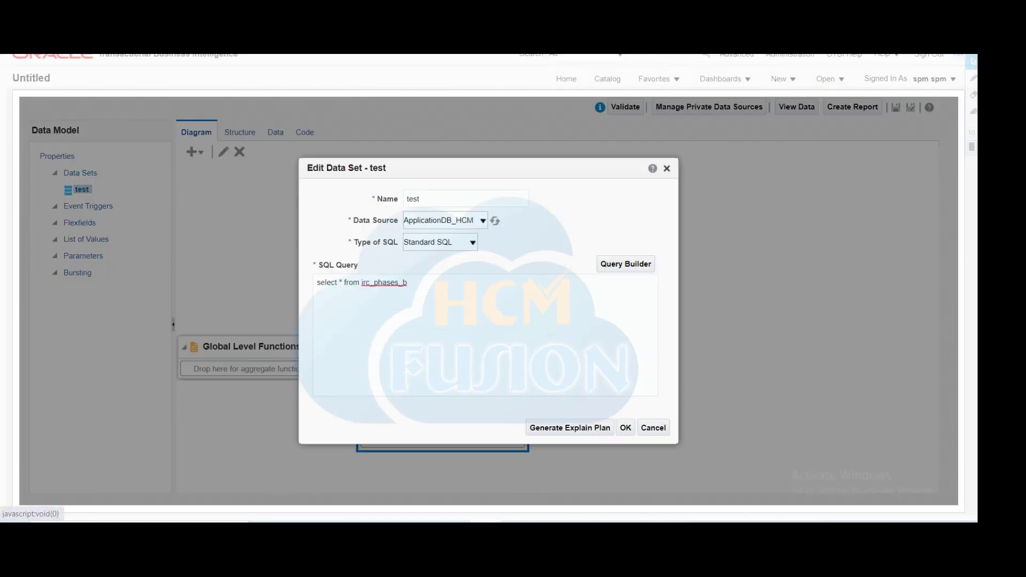
{"action": "key", "text": "BackSpace"}
{"action": "key", "text": "BackSpace"}
{"action": "key", "text": "BackSpace"}
{"action": "key", "text": "BackSpace"}
{"action": "key", "text": "BackSpace"}
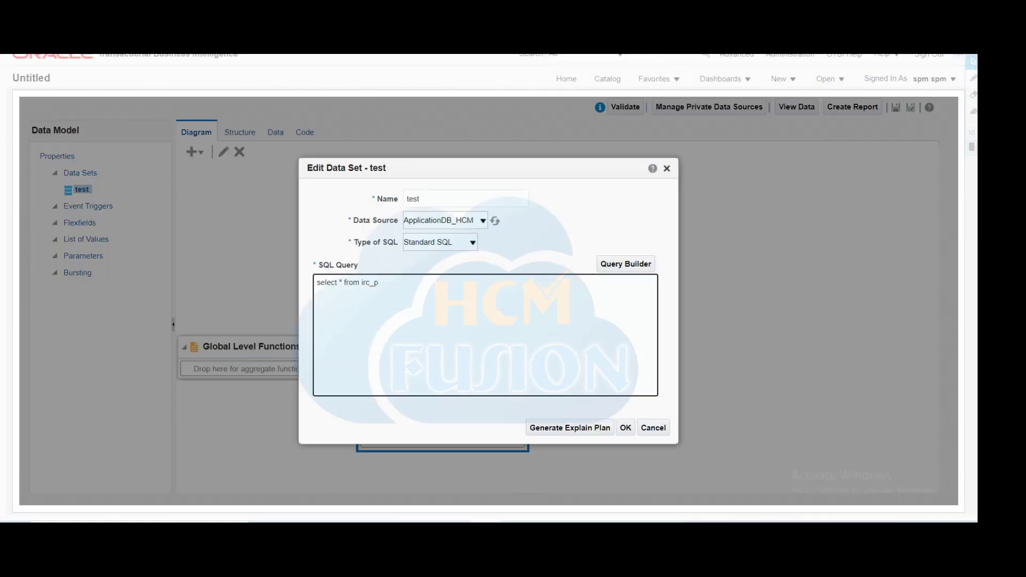
{"action": "type", "text": "apply_flows_b"}
{"action": "left_click", "coordinate": [625, 427]}
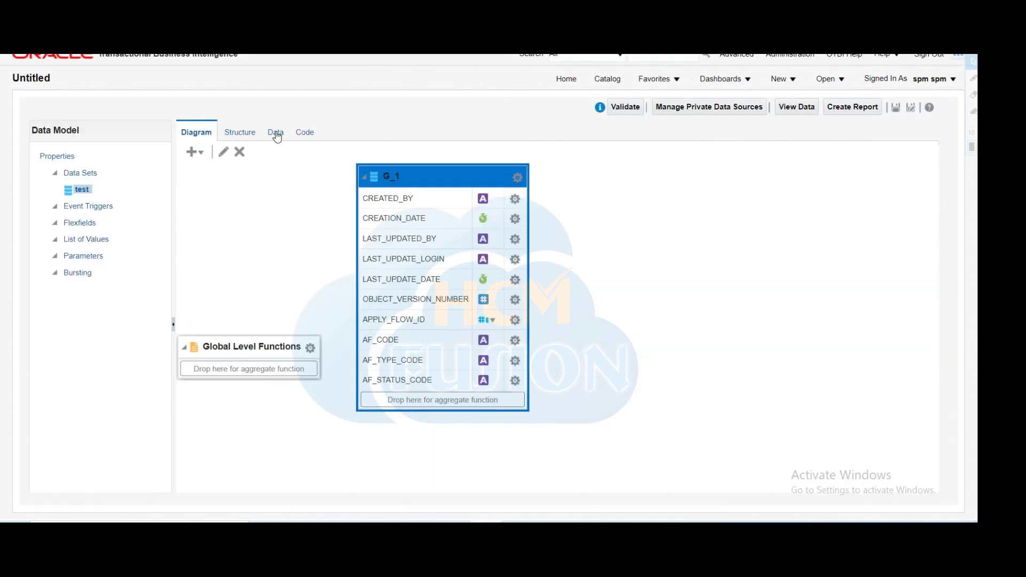
Run the apply flows query to view its data and copy the AF_CODE value ORC_FACULTY.
{"action": "left_click", "coordinate": [275, 132]}
{"action": "left_click", "coordinate": [257, 161]}
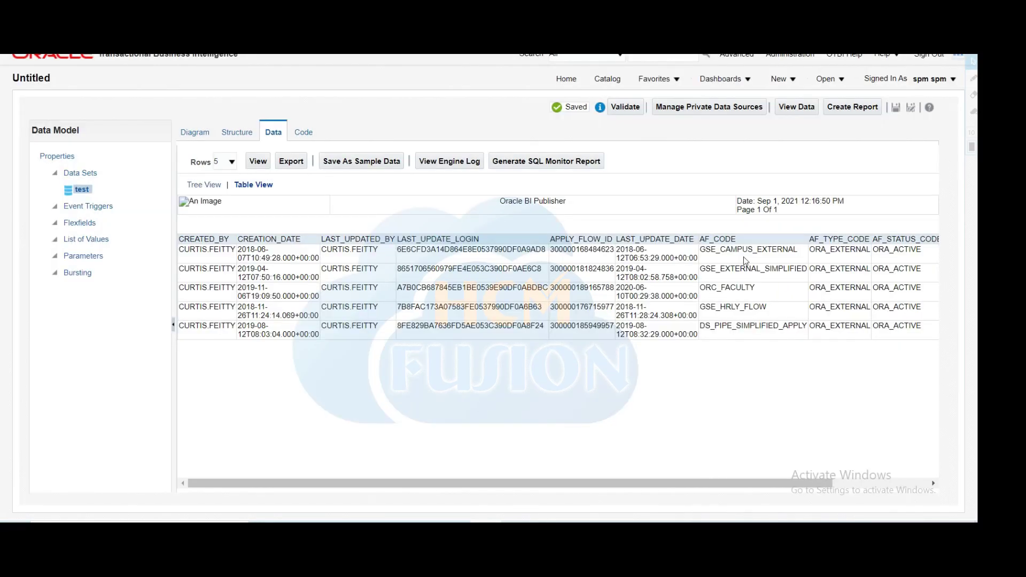
{"action": "left_click_drag", "start_coordinate": [725, 250], "coordinate": [783, 251]}
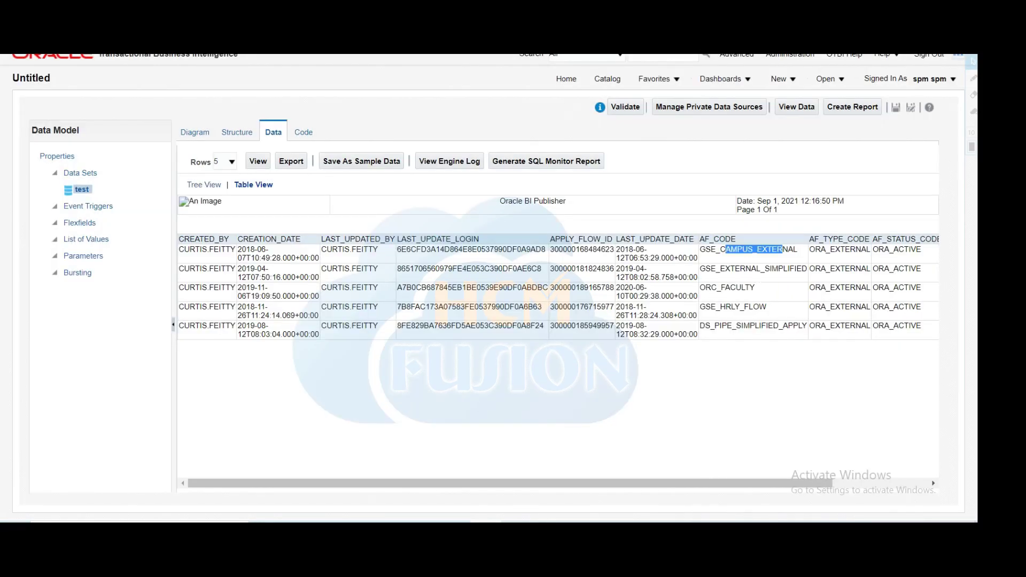
{"action": "left_click_drag", "start_coordinate": [725, 270], "coordinate": [789, 270]}
{"action": "left_click_drag", "start_coordinate": [699, 288], "coordinate": [754, 289]}
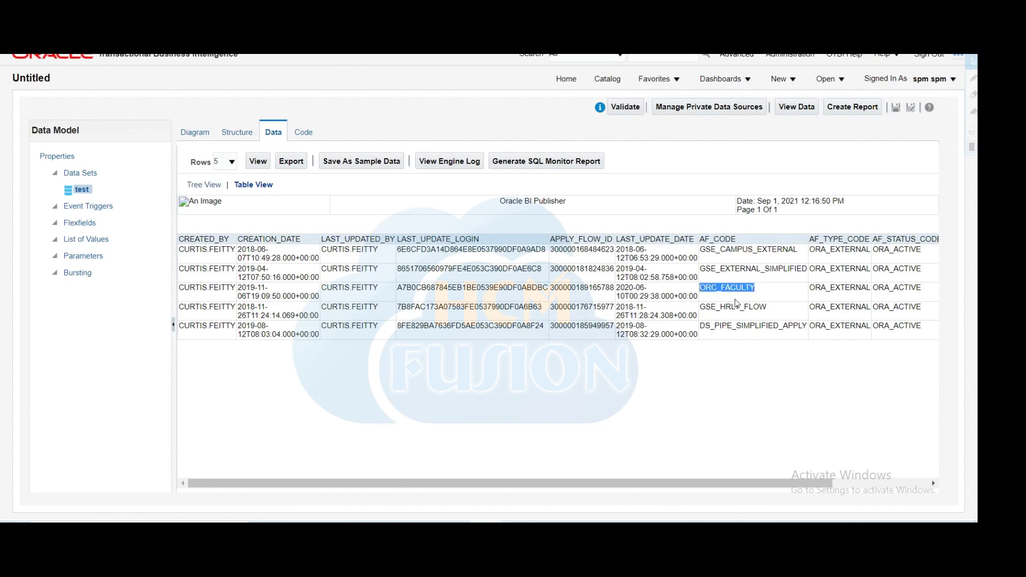
{"action": "key", "text": "ctrl+c"}
Switch to the Excel load sheet, paste ORC_FACULTY as the ExternalApplyFlowCode, and enter XXTEST_POS1 as the PositionCode.
{"action": "key", "text": "alt+Tab"}
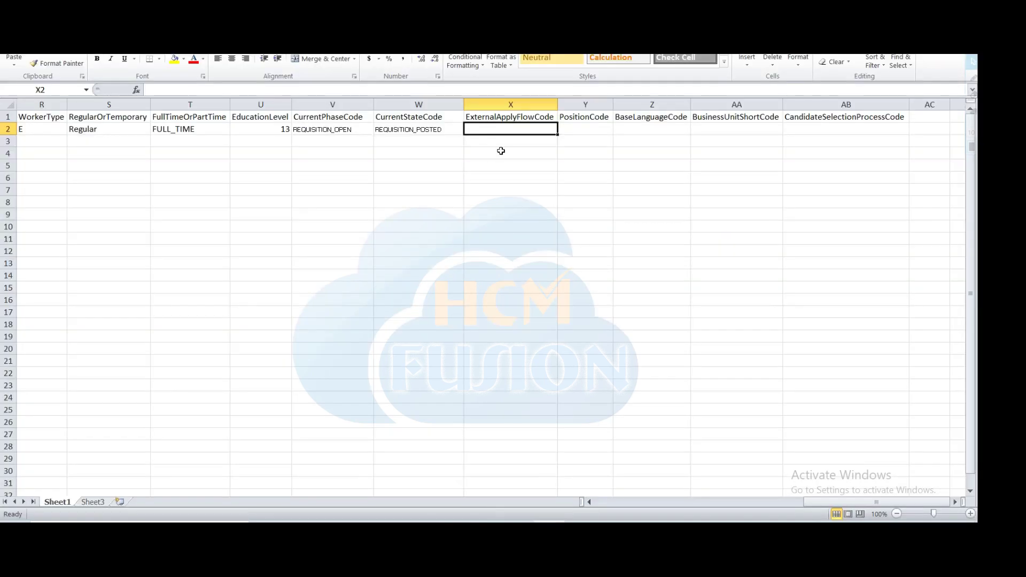
{"action": "key", "text": "ctrl+v"}
{"action": "left_click", "coordinate": [585, 127]}
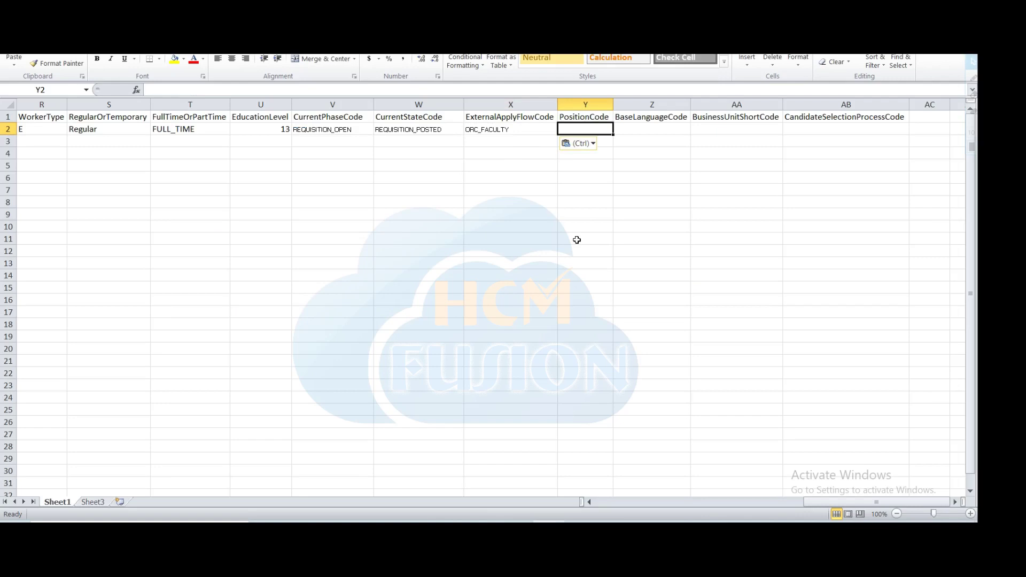
{"action": "type", "text": "XXTEST"}
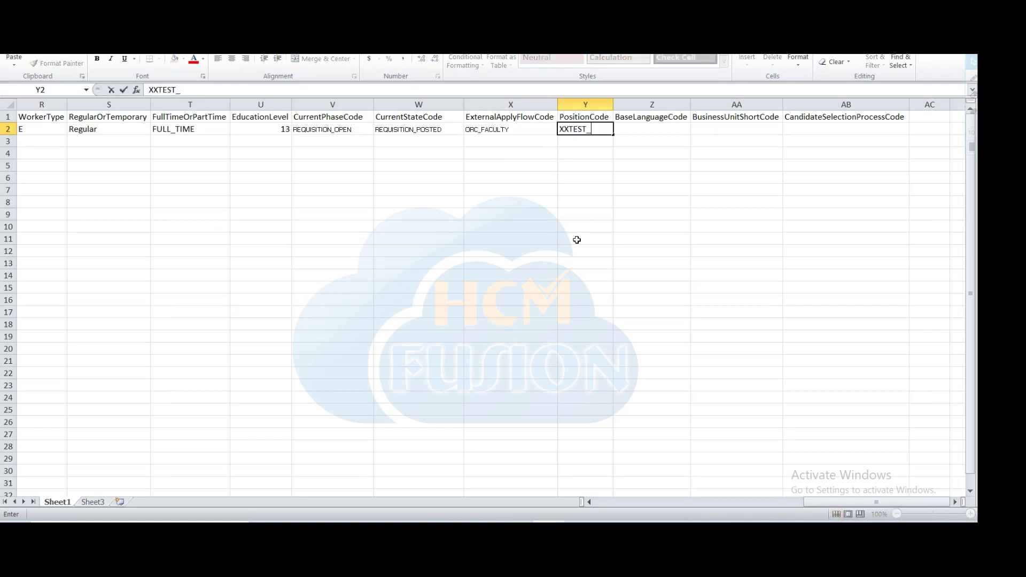
{"action": "type", "text": "_POS"}
{"action": "key", "text": "BackSpace"}
{"action": "key", "text": "BackSpace"}
{"action": "type", "text": "OS1"}
{"action": "key", "text": "Tab"}
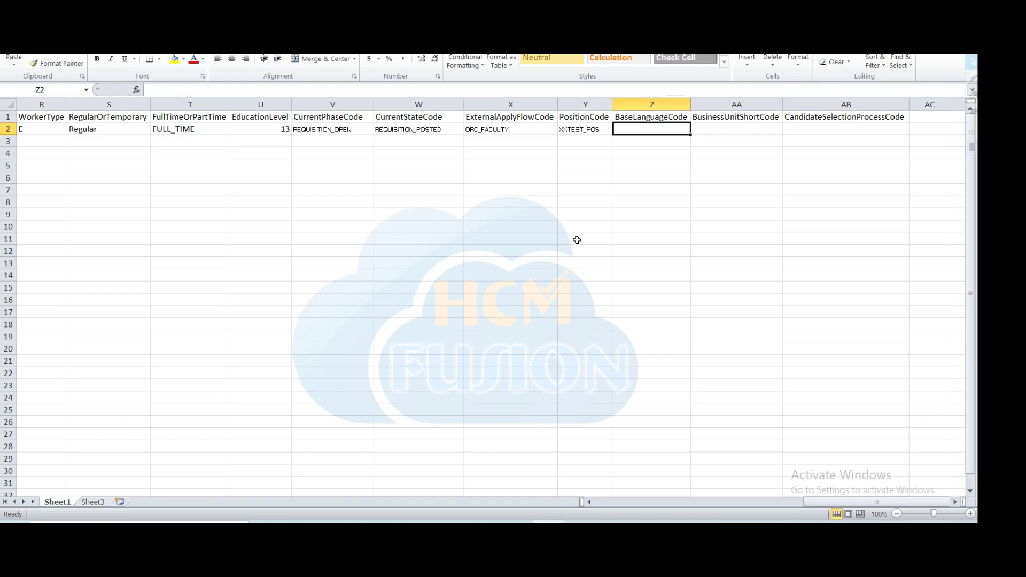
Enter US as the BaseLanguageCode and US1 Business Unit as the BusinessUnitShortCode.
{"action": "type", "text": "US"}
{"action": "key", "text": "Tab"}
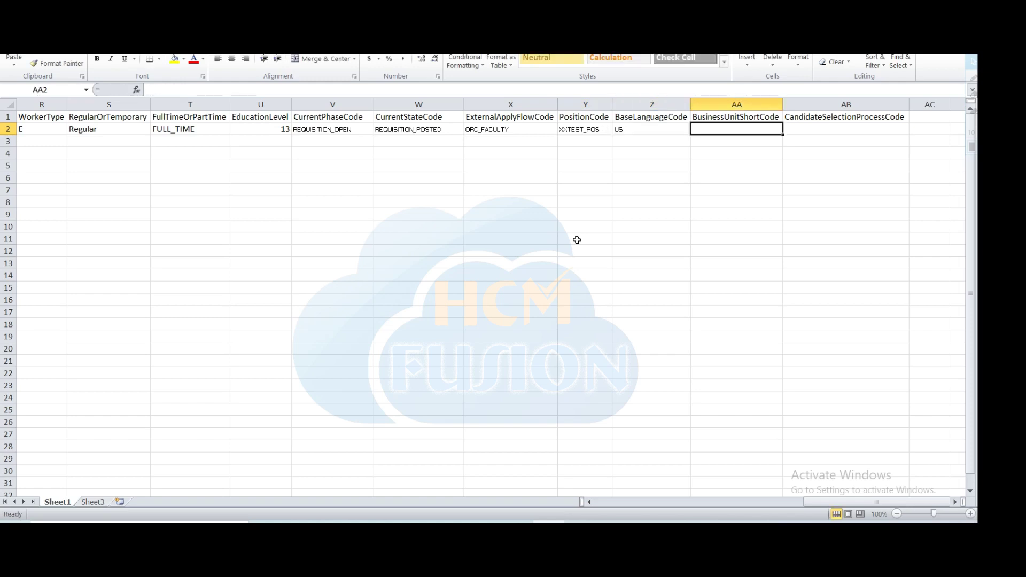
{"action": "type", "text": "US"}
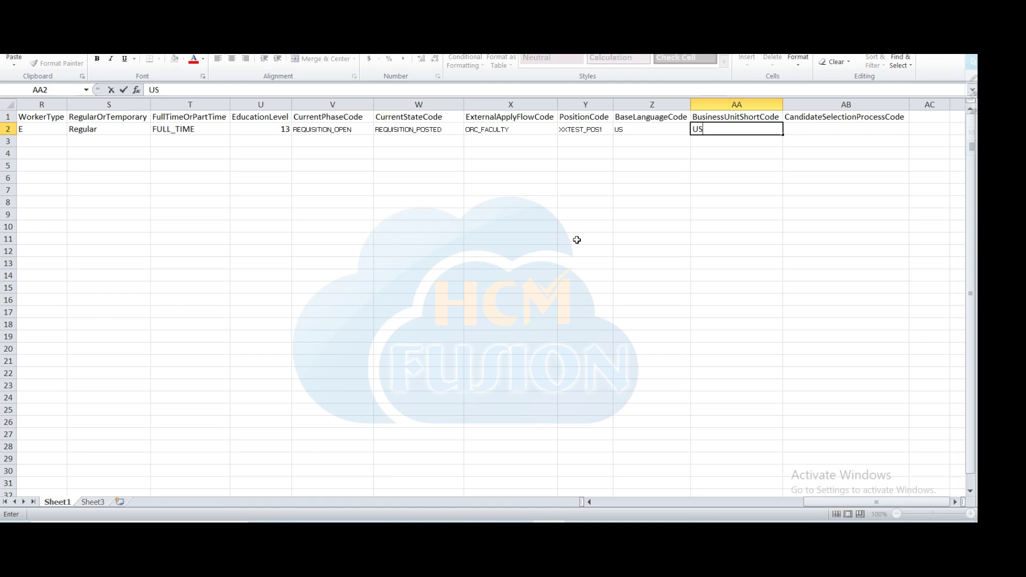
{"action": "type", "text": "1 Business Unit"}
{"action": "key", "text": "Tab"}
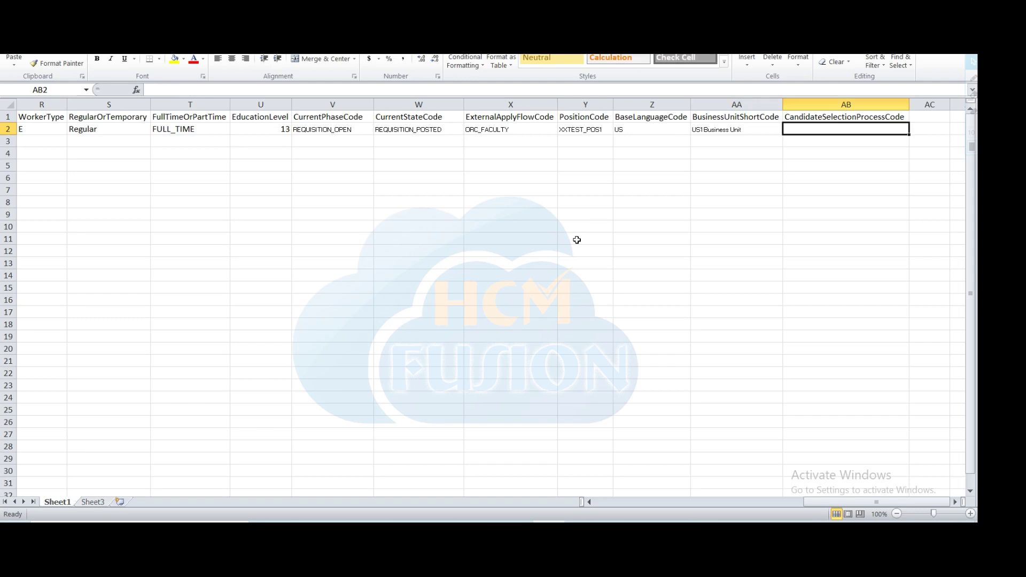
Copy ORC_FACULTY from the ExternalApplyFlowCode cell into the CandidateSelectionProcessCode cell.
{"action": "left_click", "coordinate": [482, 129]}
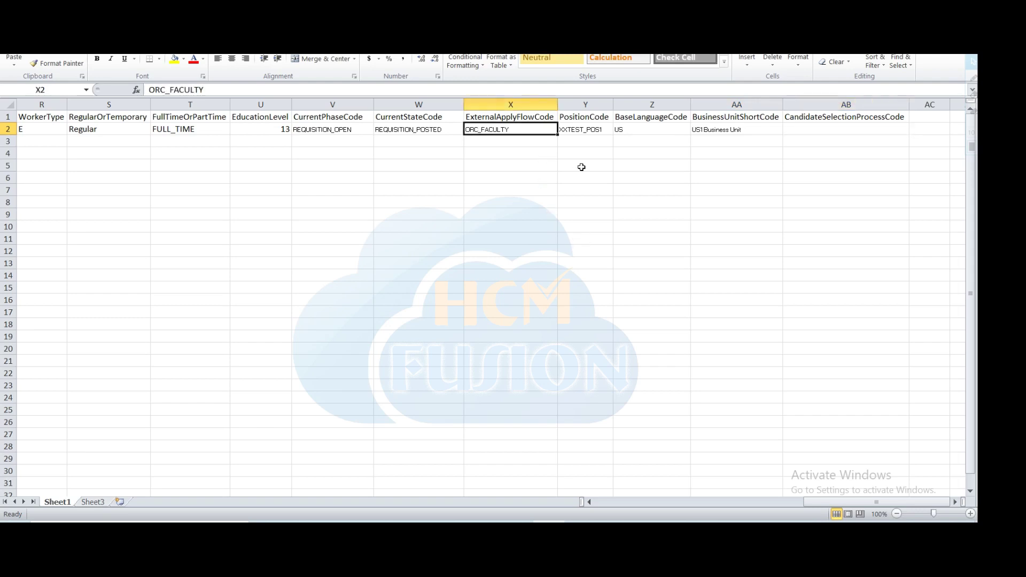
{"action": "key", "text": "ctrl+c"}
{"action": "left_click", "coordinate": [820, 129]}
{"action": "key", "text": "ctrl+v"}
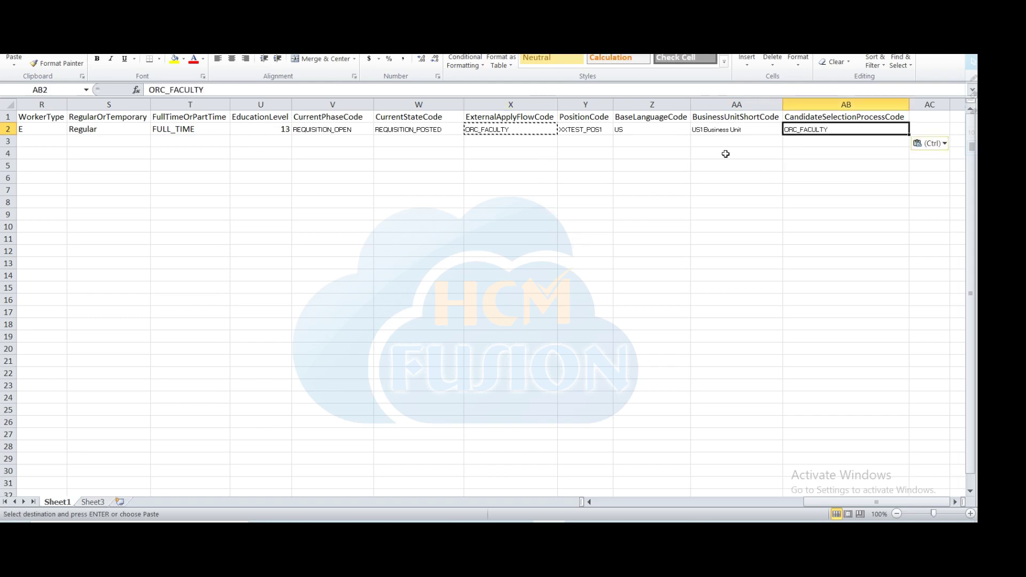
{"action": "left_click", "coordinate": [723, 151]}
Apply the EducationLevel cell's formatting to the code values that follow it in the job requisition row.
{"action": "left_click", "coordinate": [235, 130]}
{"action": "left_click", "coordinate": [56, 63]}
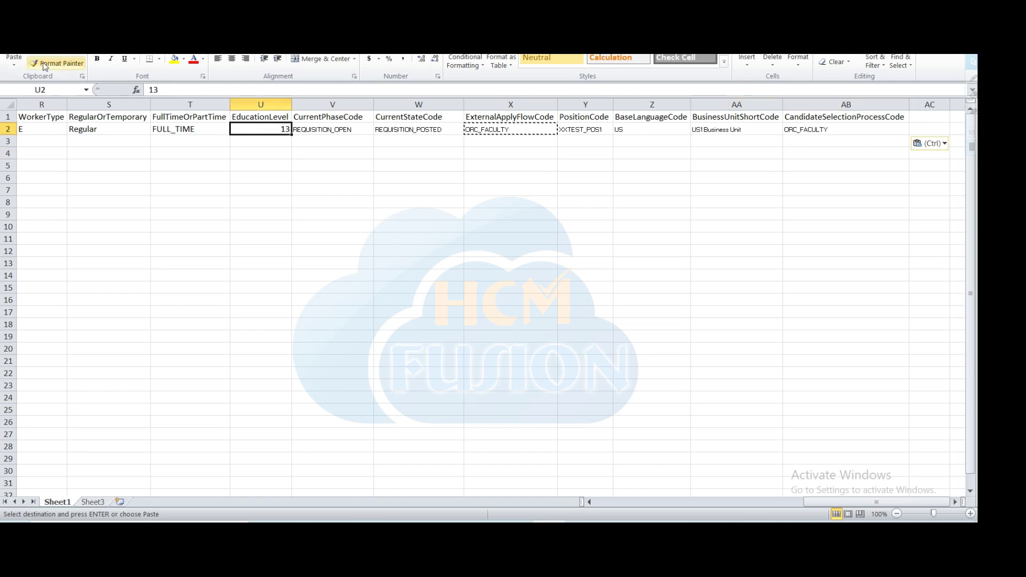
{"action": "mouse_move", "coordinate": [323, 129]}
{"action": "left_mouse_down"}
{"action": "mouse_move", "coordinate": [804, 133]}
{"action": "mouse_move", "coordinate": [1, 139]}
{"action": "mouse_move", "coordinate": [73, 121]}
{"action": "left_mouse_up"}
{"action": "left_click", "coordinate": [236, 143]}
{"action": "left_click", "coordinate": [98, 129]}
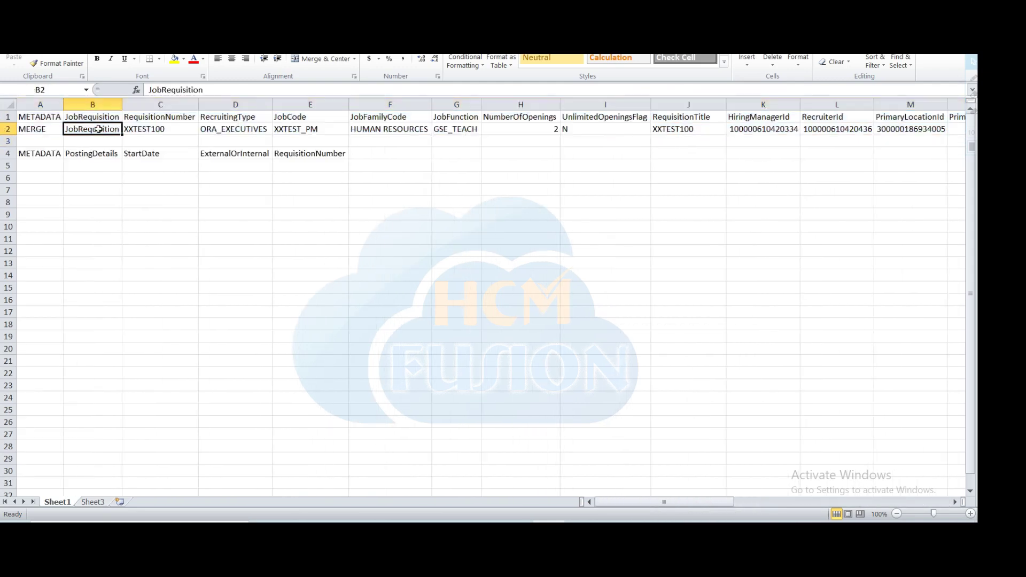
{"action": "left_click", "coordinate": [99, 163]}
{"action": "left_click", "coordinate": [46, 166]}
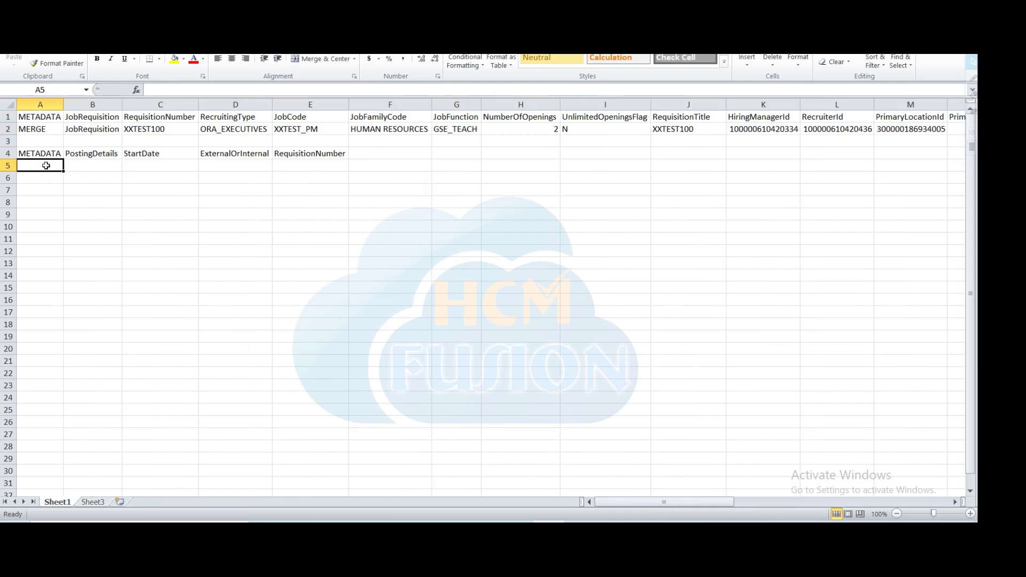
{"action": "key", "text": "Up"}
{"action": "key", "text": "Right"}
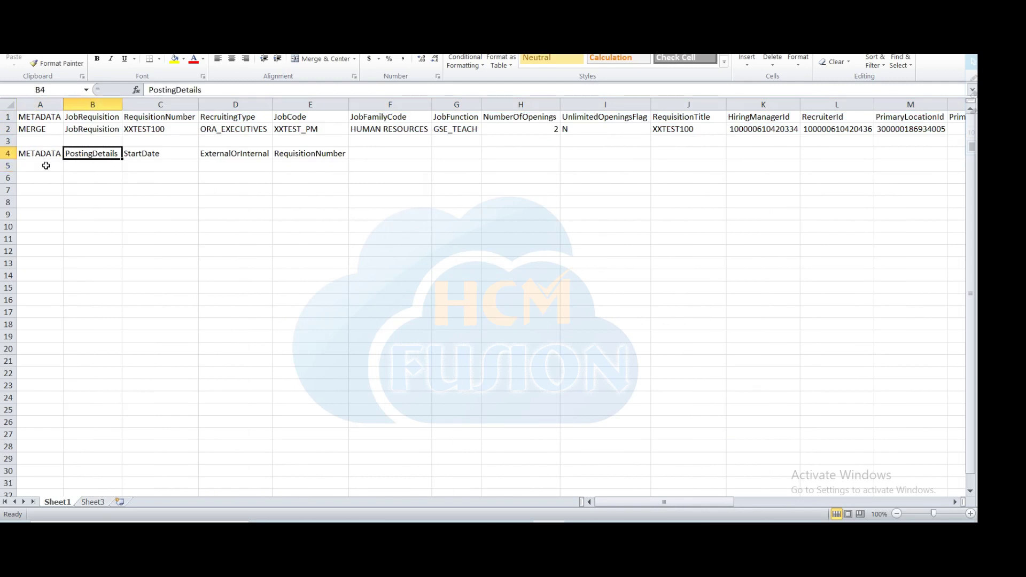
{"action": "left_click", "coordinate": [220, 157]}
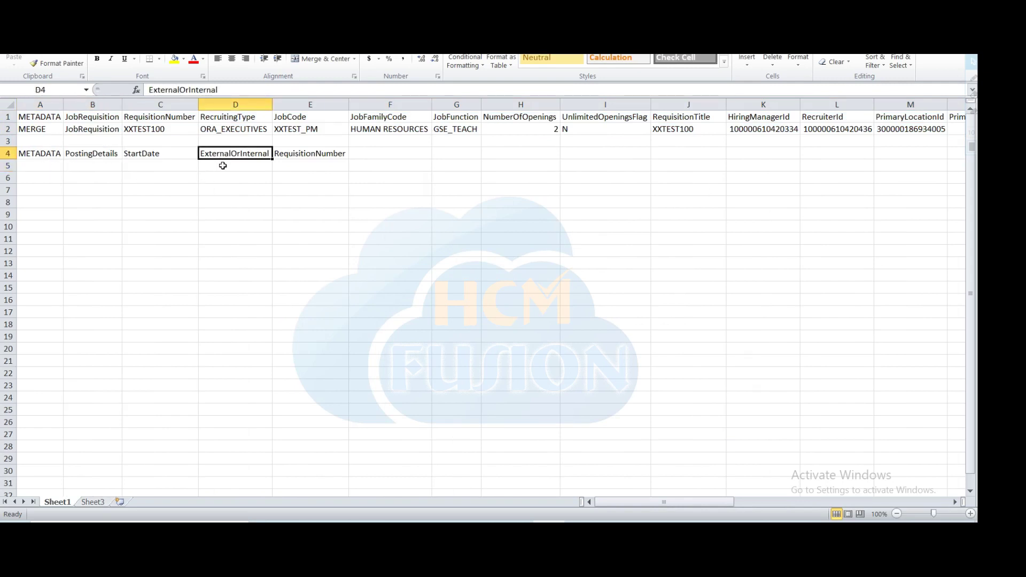
{"action": "left_click", "coordinate": [223, 166]}
{"action": "left_click", "coordinate": [221, 156]}
{"action": "left_click", "coordinate": [219, 168]}
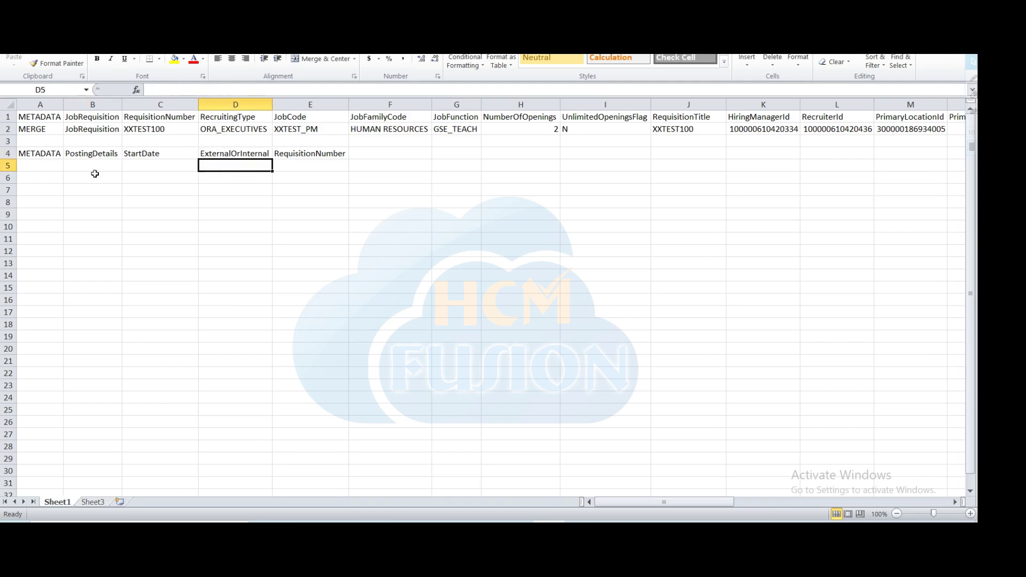
Start the first posting details row with MERGE and copy the PostingDetails header into the cell below it.
{"action": "left_click", "coordinate": [36, 161]}
{"action": "type", "text": "MERGE"}
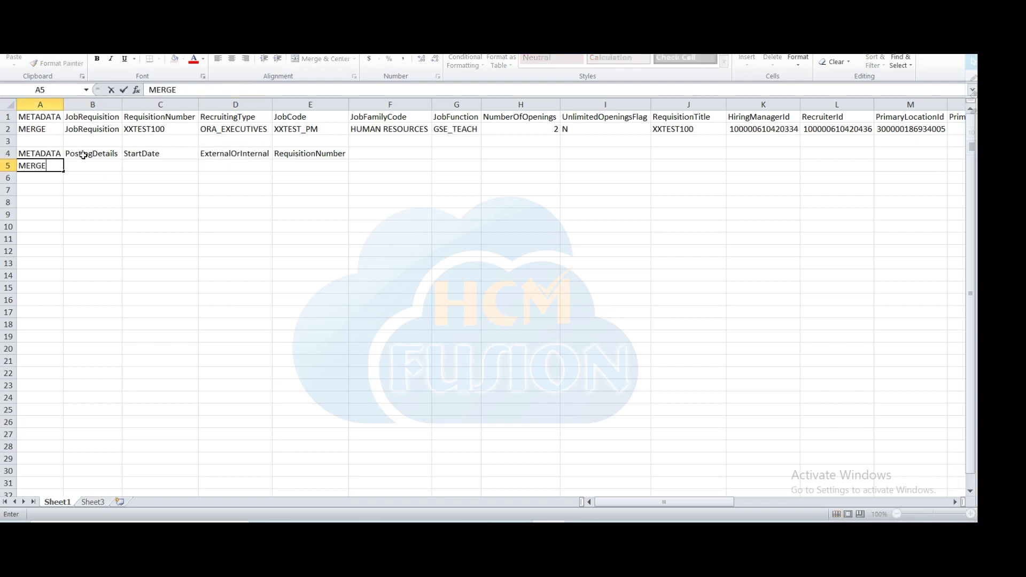
{"action": "key", "text": "Tab"}
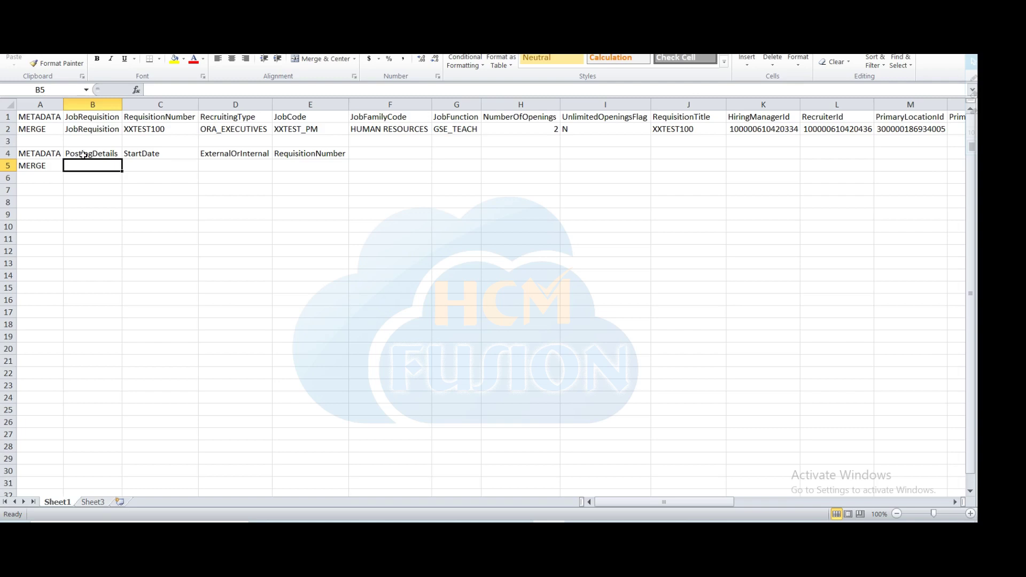
{"action": "left_click", "coordinate": [84, 155]}
{"action": "key", "text": "ctrl+c"}
{"action": "key", "text": "Down"}
{"action": "key", "text": "ctrl+v"}
{"action": "key", "text": "Tab"}
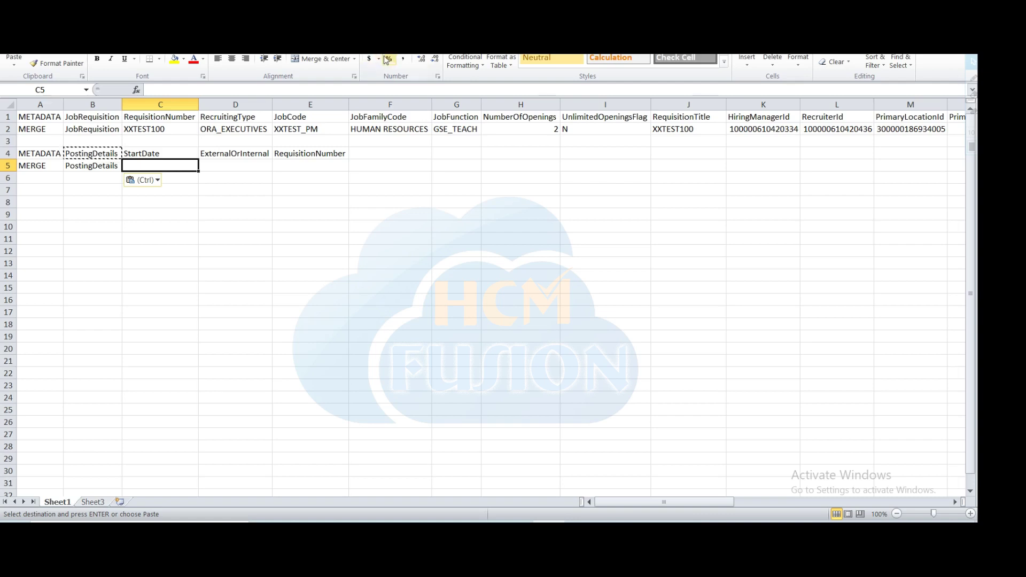
{"action": "key", "text": "Escape"}
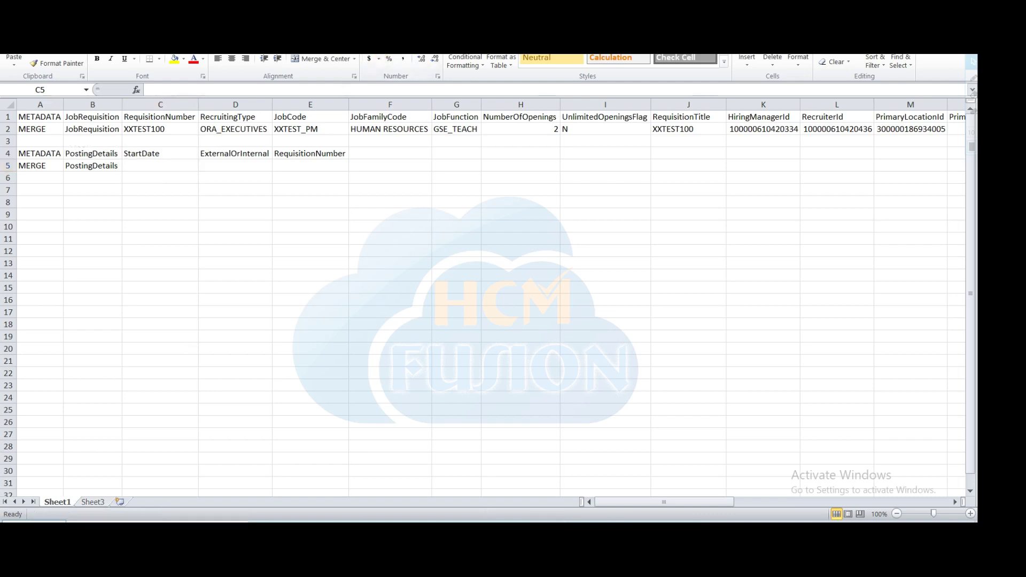
Paste 8/23/2021 0:00 as the StartDate and enter ORA_INTERNAL as the ExternalOrInternal value in the posting details row.
{"action": "left_click", "coordinate": [153, 166]}
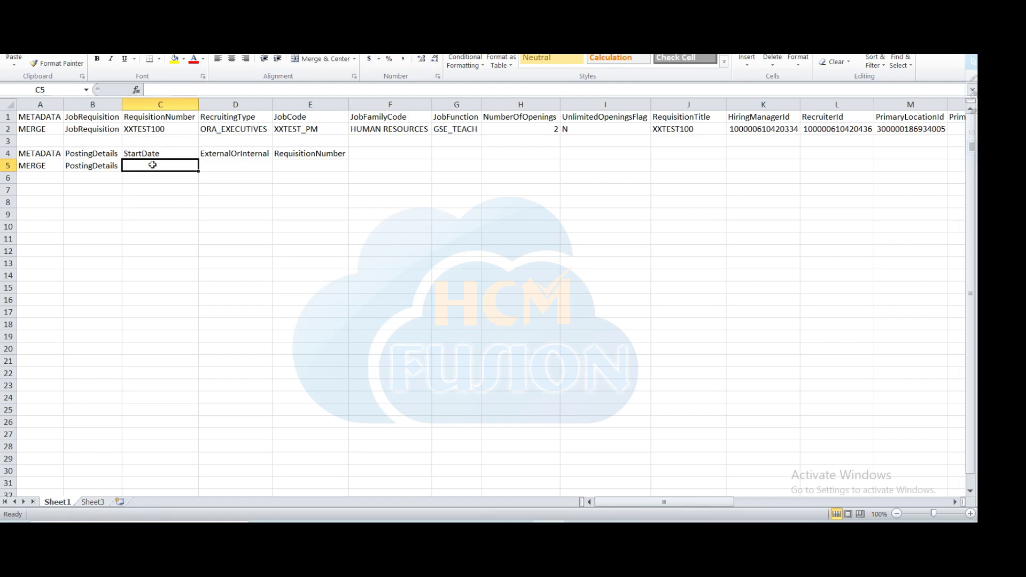
{"action": "key", "text": "ctrl+v"}
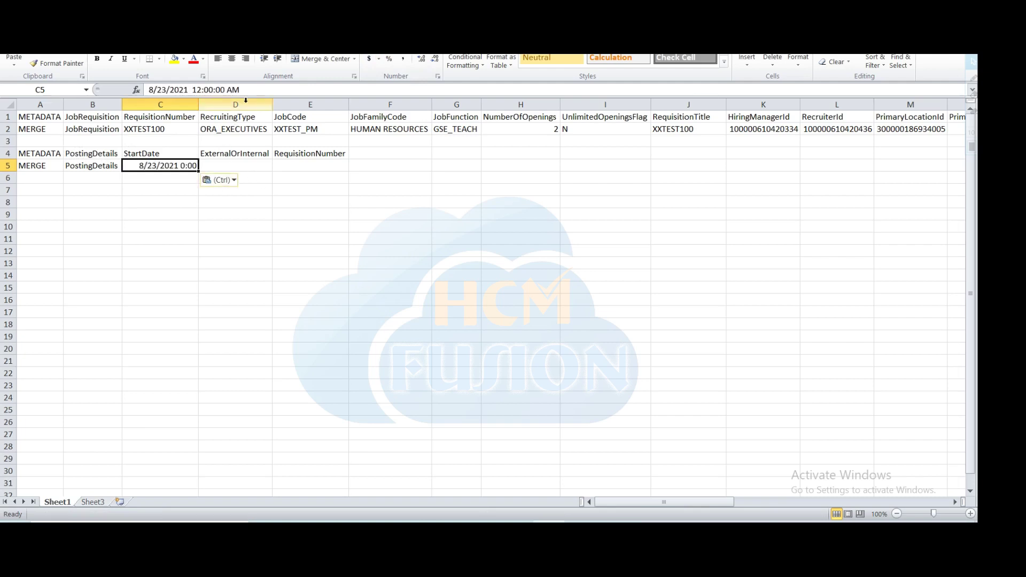
{"action": "left_click", "coordinate": [229, 156]}
{"action": "key", "text": "Down"}
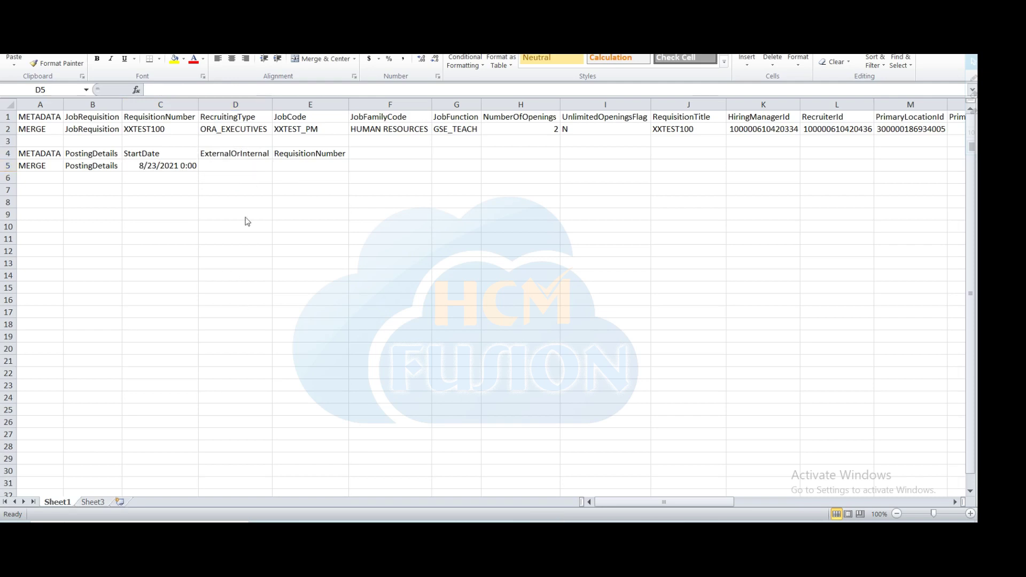
{"action": "left_click", "coordinate": [249, 167]}
{"action": "type", "text": "OR"}
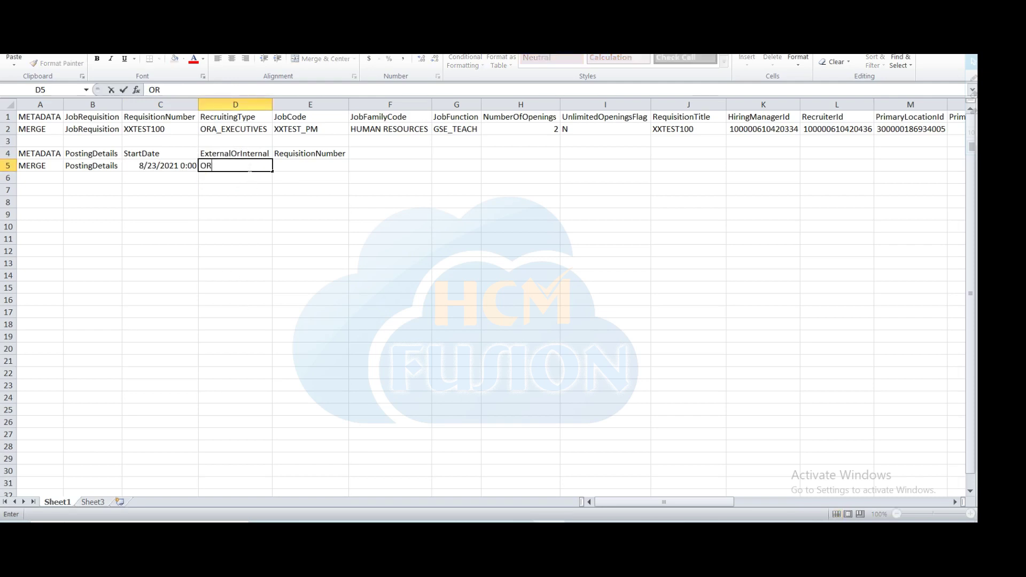
{"action": "type", "text": "A_INTERNAL"}
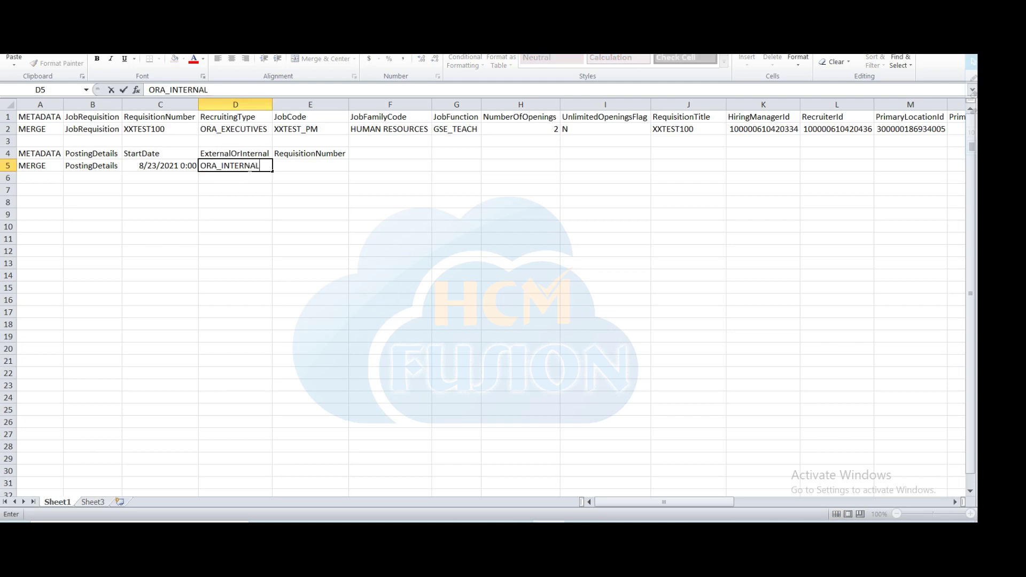
{"action": "key", "text": "Tab"}
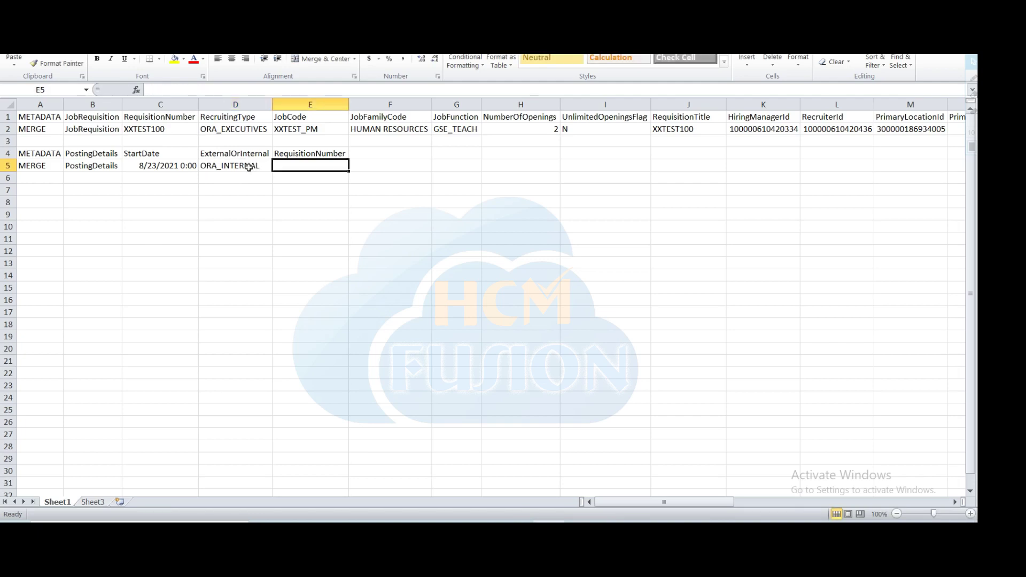
Copy XXTEST100 from the job requisition row into the RequisitionNumber cell of the posting details row.
{"action": "left_click", "coordinate": [152, 128]}
{"action": "key", "text": "ctrl+c"}
{"action": "left_click", "coordinate": [305, 163]}
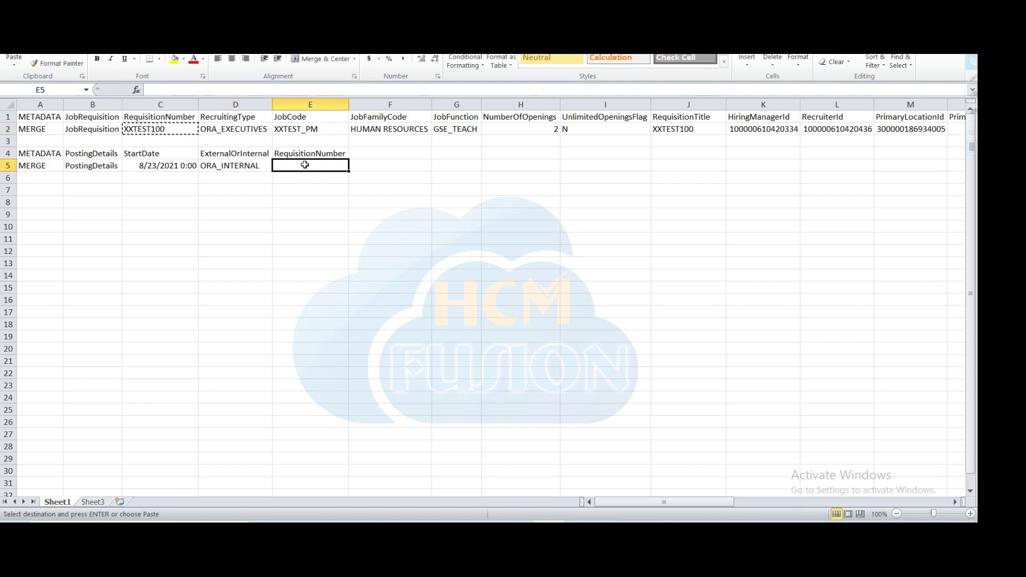
{"action": "key", "text": "ctrl+v"}
{"action": "left_click", "coordinate": [150, 184]}
Duplicate the completed posting details row, columns A to E, into row 6.
{"action": "left_click_drag", "start_coordinate": [36, 170], "coordinate": [299, 164]}
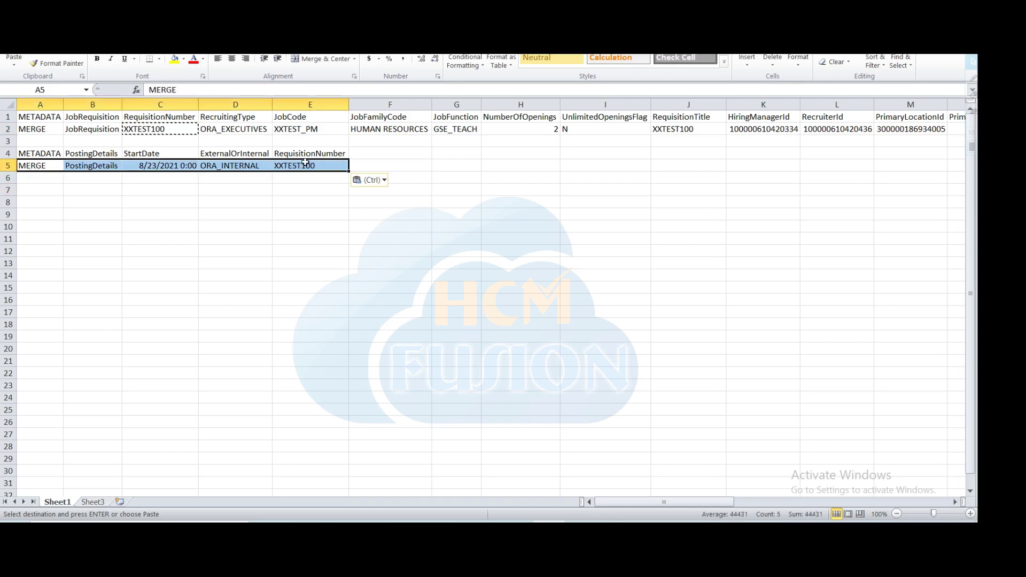
{"action": "key", "text": "ctrl+c"}
{"action": "left_click", "coordinate": [32, 178]}
{"action": "key", "text": "ctrl+v"}
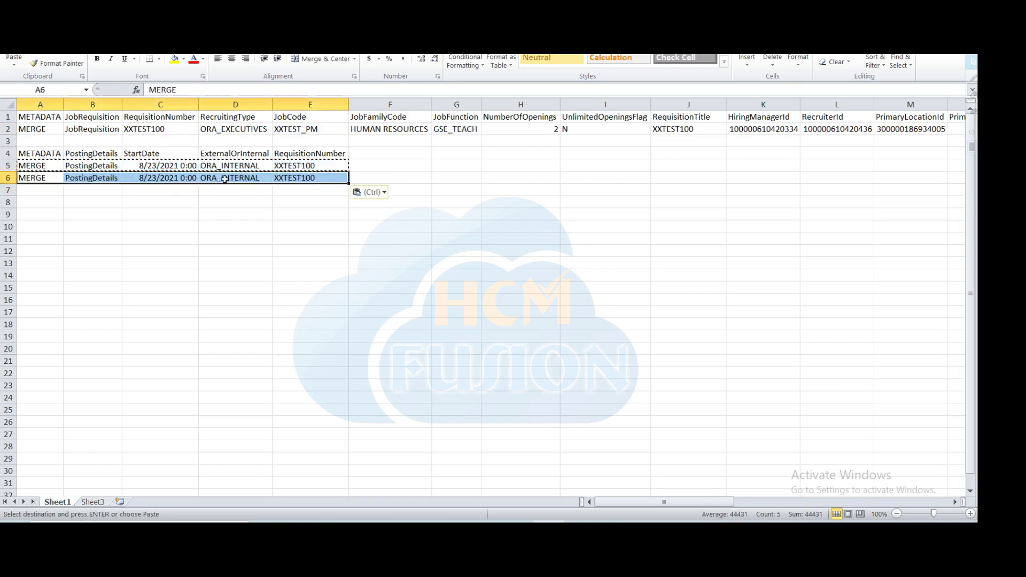
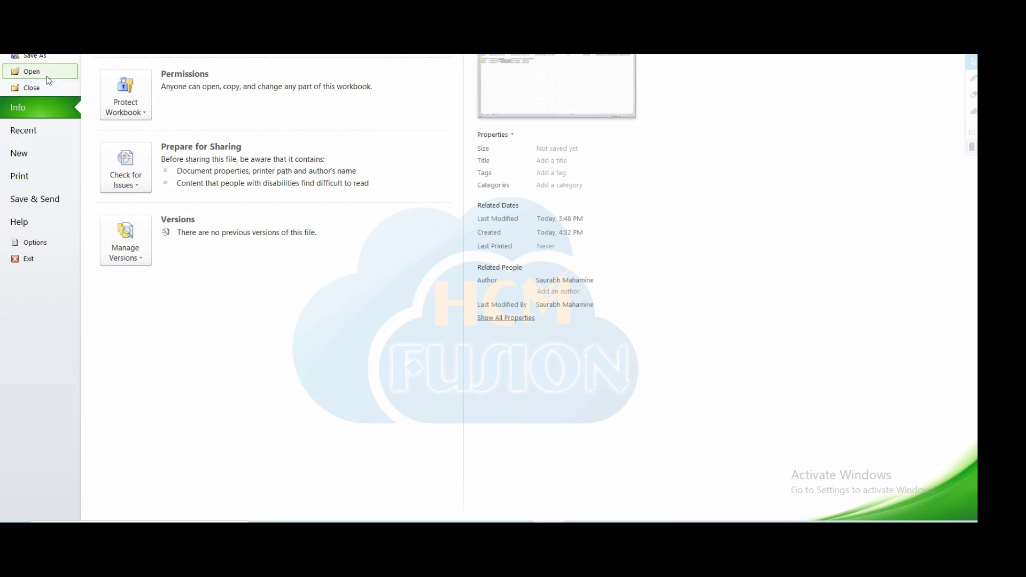
Start saving the workbook and choose CSV (Comma delimited) as its file type.
{"action": "key", "text": "Escape"}
{"action": "key", "text": "ctrl+s"}
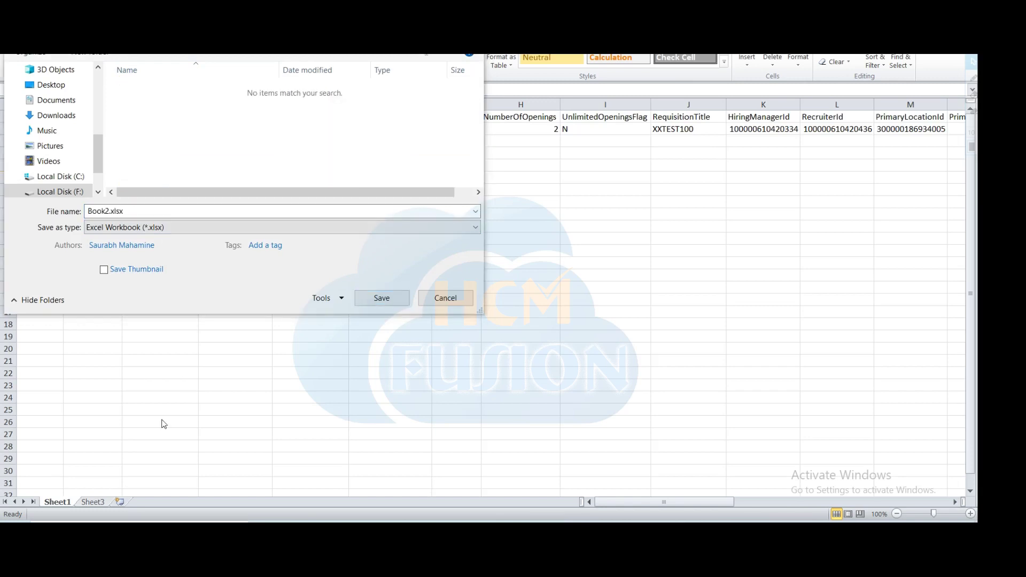
{"action": "left_click", "coordinate": [148, 227]}
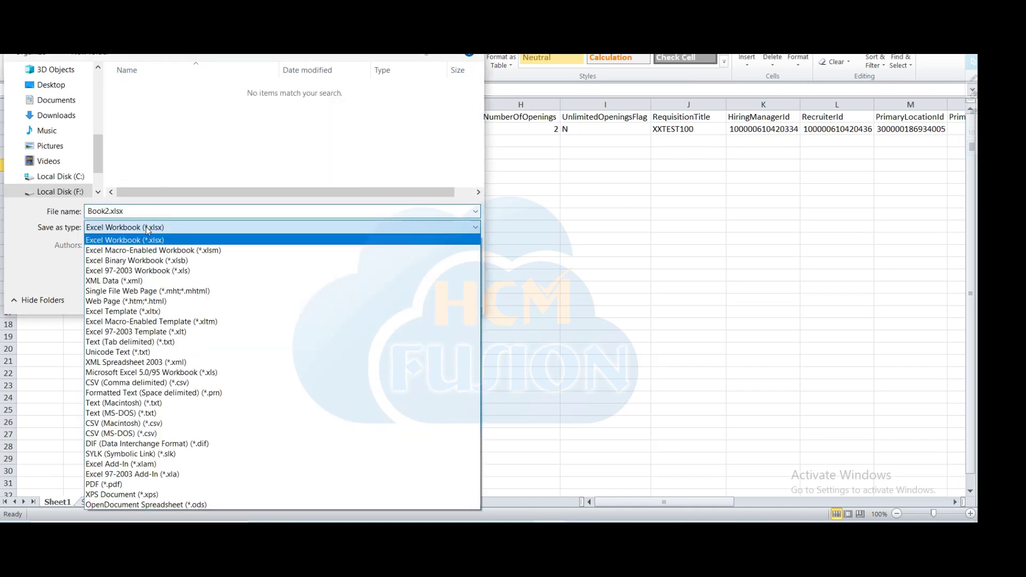
{"action": "key", "text": "c"}
{"action": "left_click", "coordinate": [147, 230]}
Name the file JobReq, save it and accept the CSV format prompts.
{"action": "left_click", "coordinate": [107, 211]}
{"action": "left_click", "coordinate": [111, 211]}
{"action": "left_click_drag", "start_coordinate": [110, 211], "coordinate": [24, 212]}
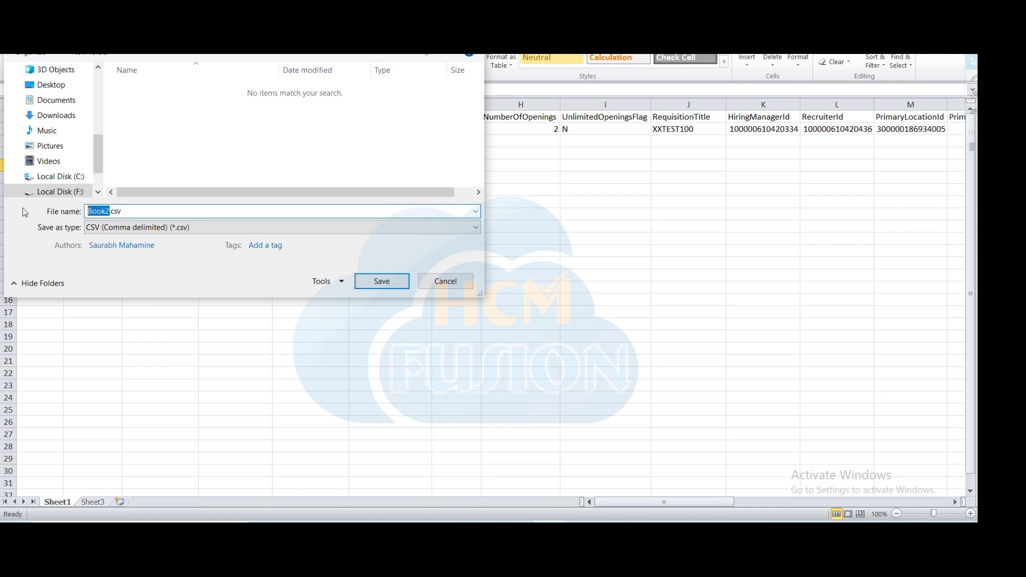
{"action": "type", "text": "JobRq"}
{"action": "key", "text": "BackSpace"}
{"action": "type", "text": "eq"}
{"action": "left_click", "coordinate": [381, 281]}
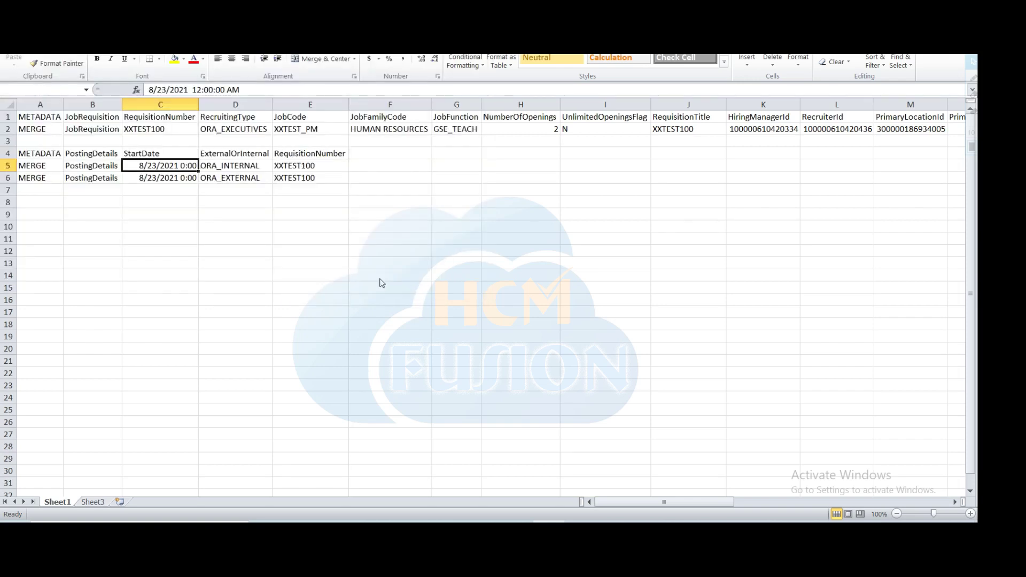
{"action": "left_click", "coordinate": [458, 303]}
{"action": "left_click", "coordinate": [449, 303]}
Open JobReq.csv in the text editor and delete the surplus pipe delimiters from the blank line and the posting details lines.
{"action": "key", "text": "alt+Tab"}
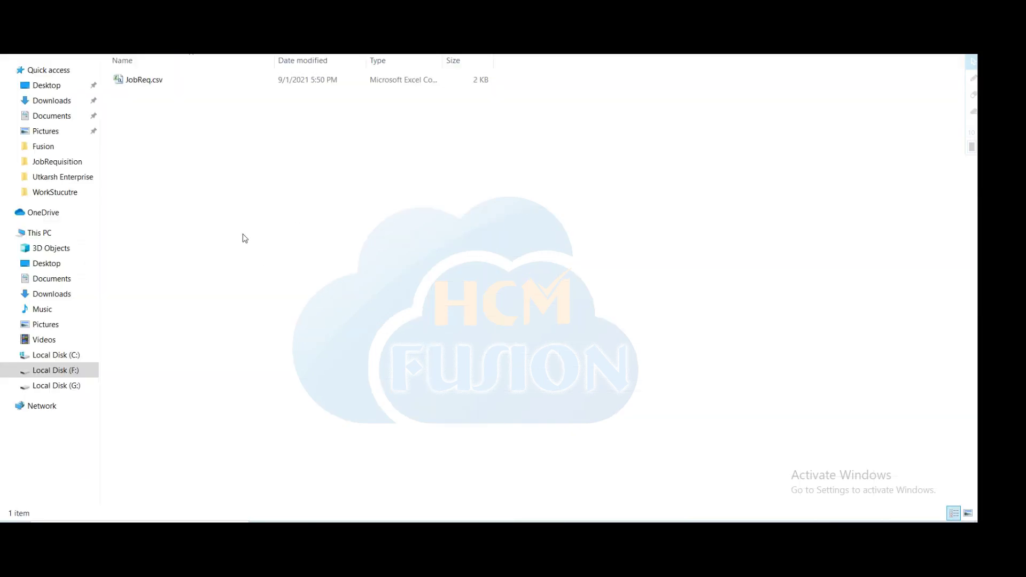
{"action": "left_click_drag", "start_coordinate": [138, 83], "coordinate": [447, 362]}
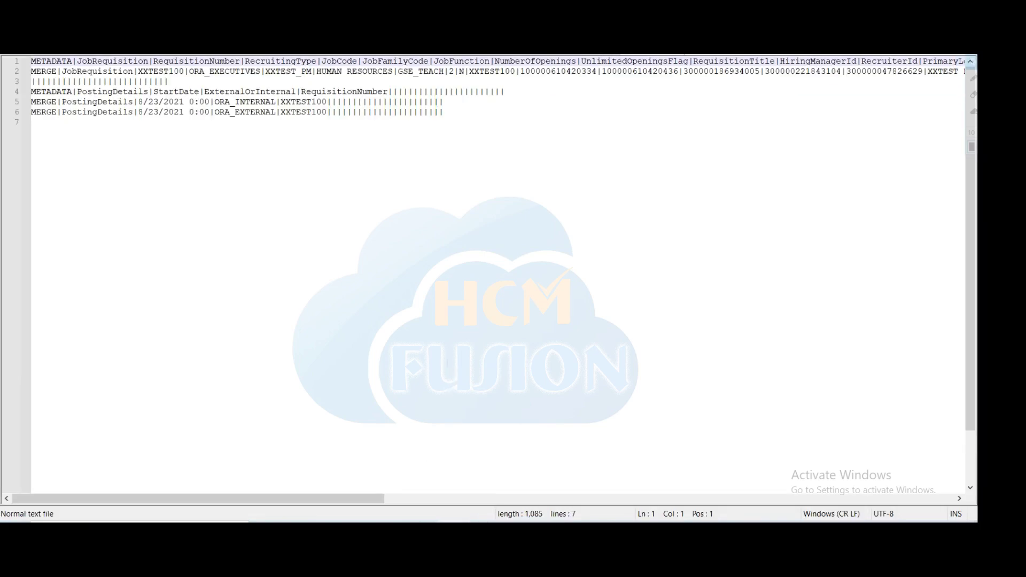
{"action": "left_click_drag", "start_coordinate": [169, 81], "coordinate": [31, 81]}
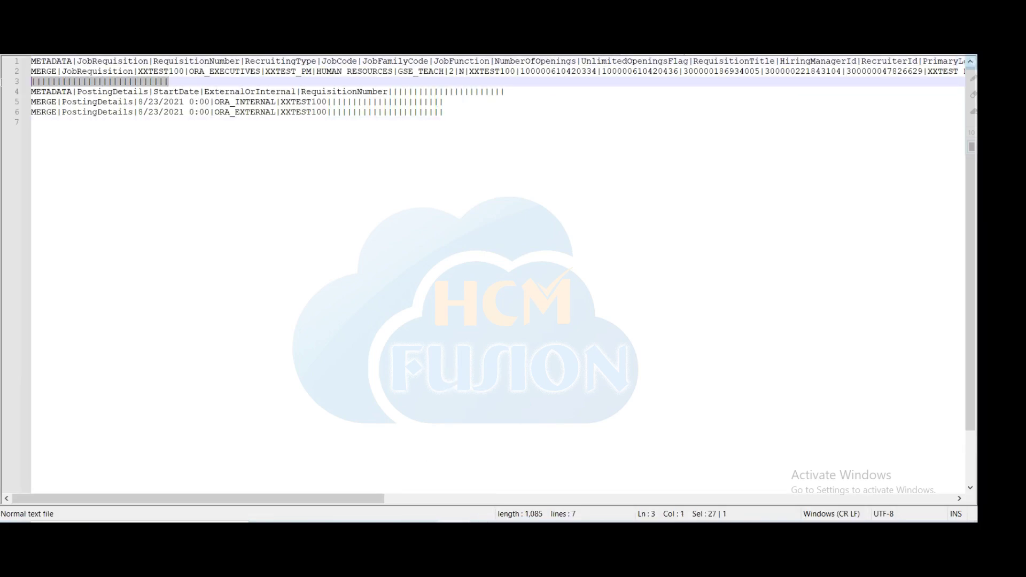
{"action": "key", "text": "Delete"}
{"action": "left_click_drag", "start_coordinate": [504, 91], "coordinate": [327, 102]}
{"action": "key", "text": "Delete"}
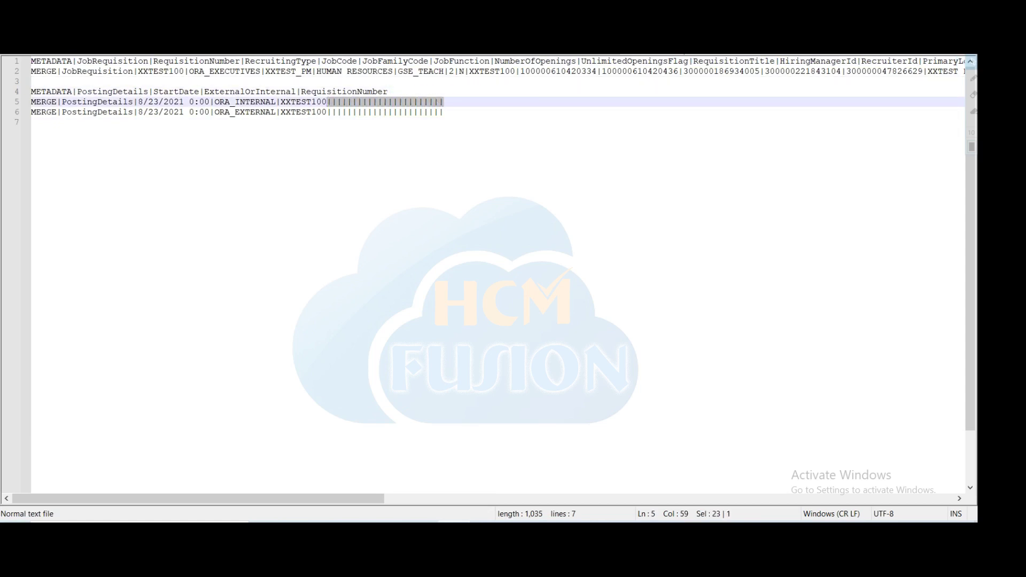
{"action": "key", "text": "Delete"}
{"action": "left_click_drag", "start_coordinate": [446, 111], "coordinate": [323, 111]}
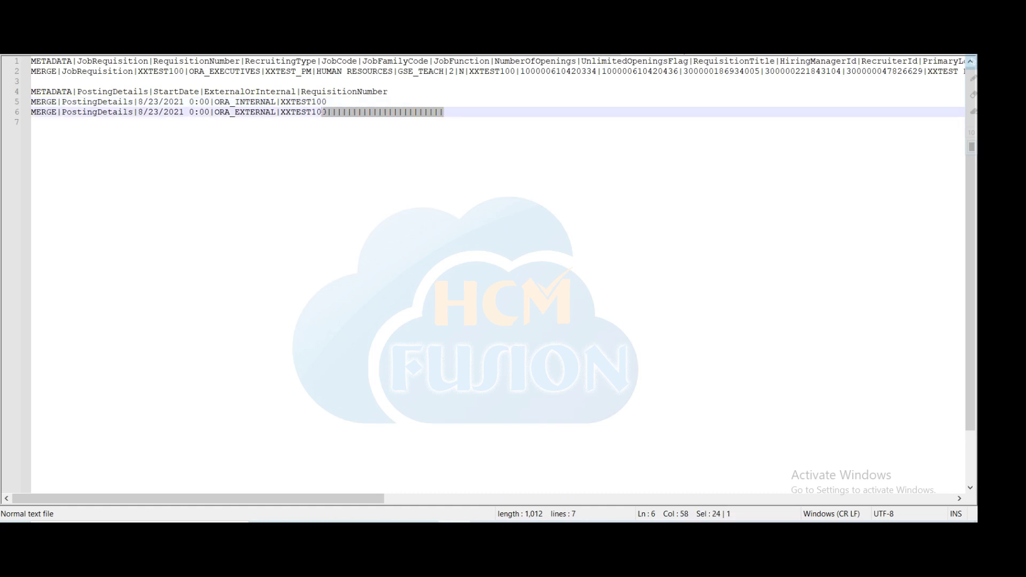
{"action": "key", "text": "Delete"}
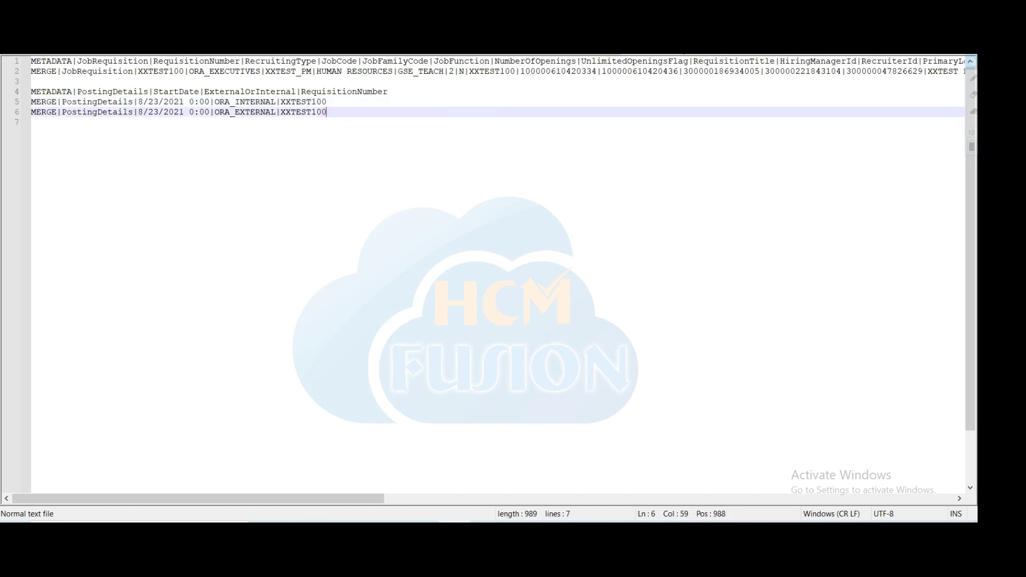
Replace the StartDate in the ORA_INTERNAL posting details line with 2021/08/23 00:00:00.
{"action": "left_click_drag", "start_coordinate": [232, 497], "coordinate": [162, 442]}
{"action": "left_click_drag", "start_coordinate": [138, 101], "coordinate": [204, 101]}
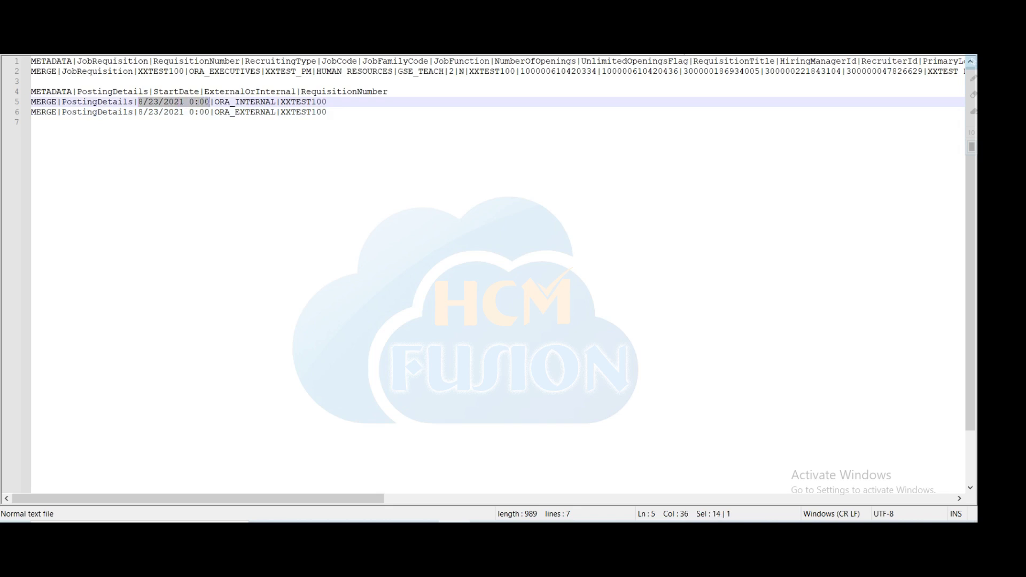
{"action": "type", "text": "2021"}
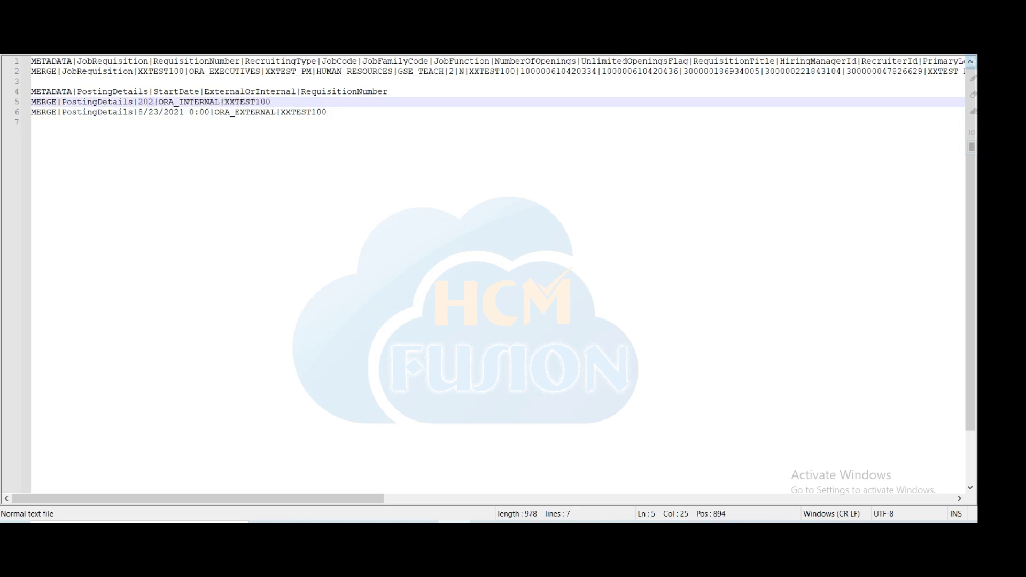
{"action": "type", "text": "/08/23"}
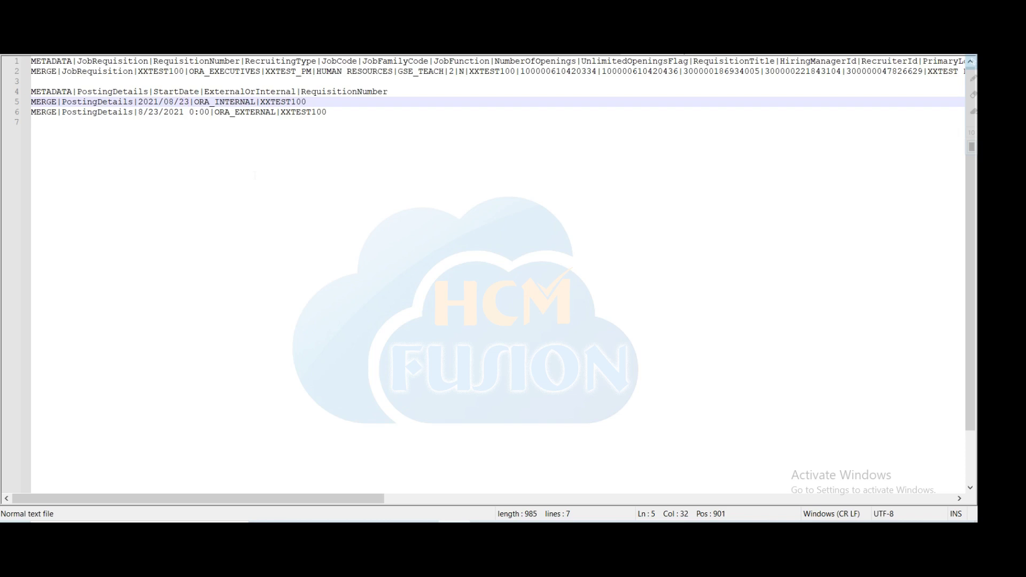
{"action": "type", "text": " 00"}
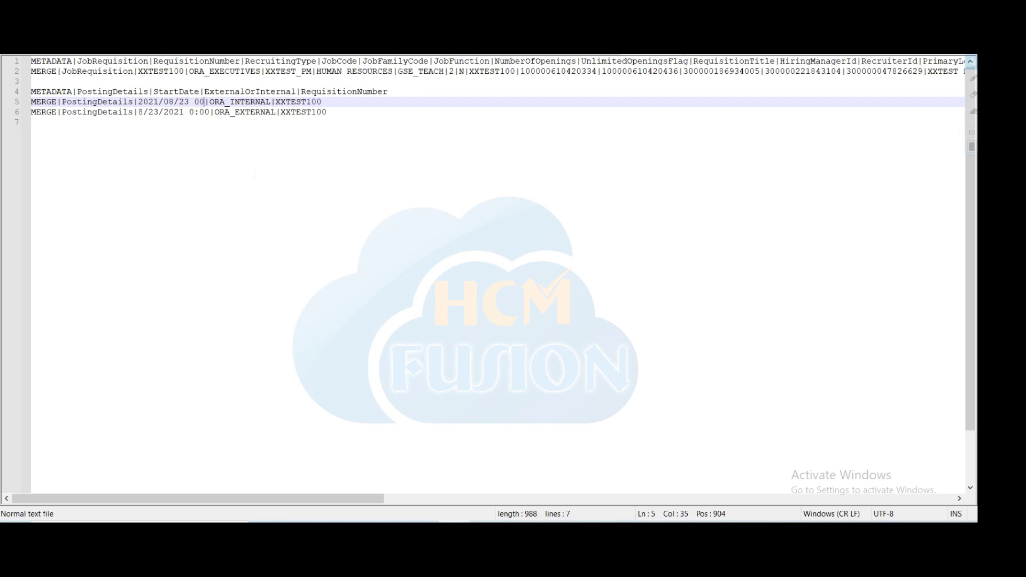
{"action": "type", "text": ":00"}
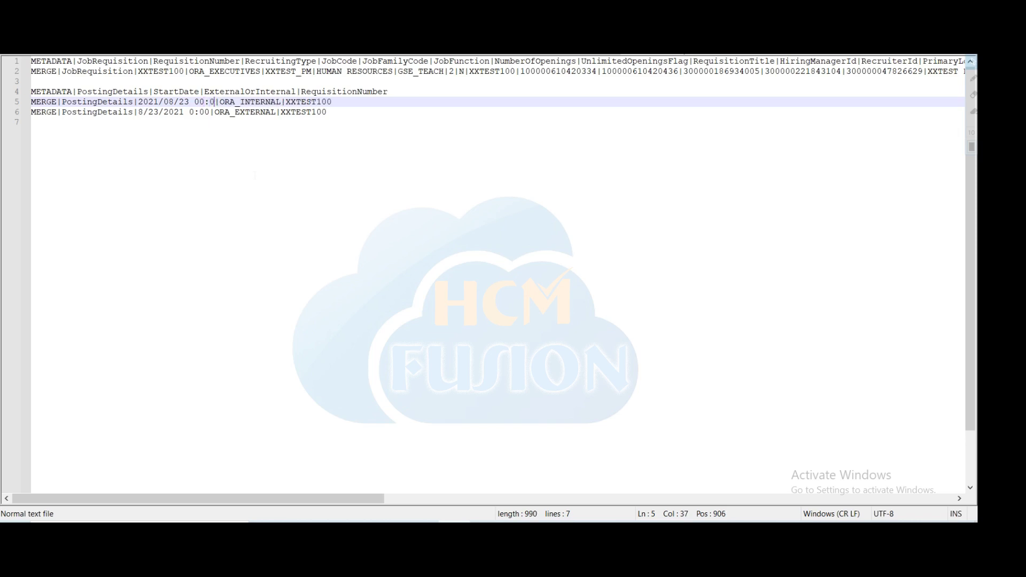
{"action": "type", "text": ":"}
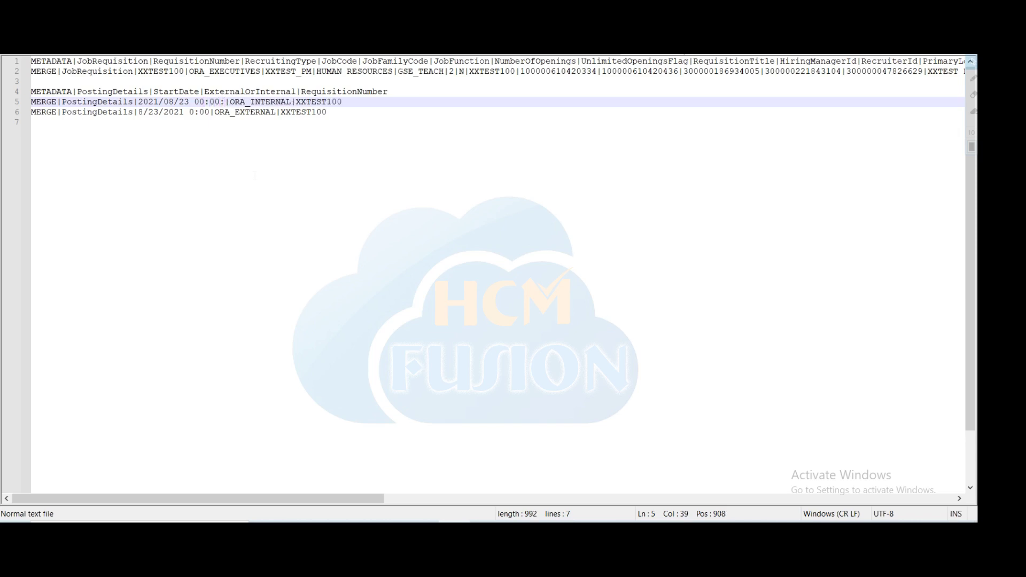
{"action": "type", "text": "00"}
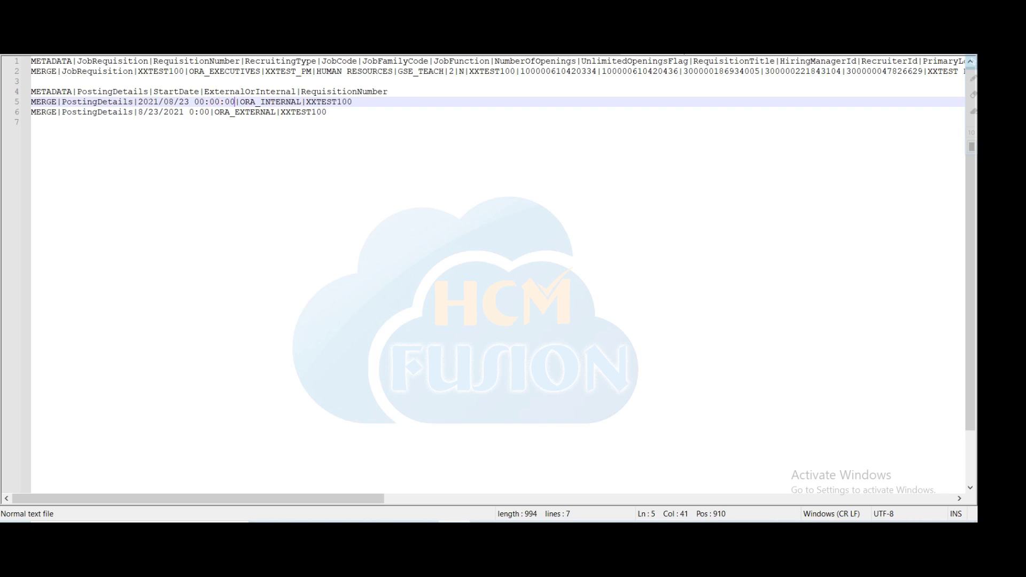
Copy the StartDate 2021/08/23 00:00:00 from the ORA_INTERNAL line over the StartDate in the ORA_EXTERNAL posting details line.
{"action": "key", "text": "shift+Left"}
{"action": "key", "text": "shift+Left"}
{"action": "key", "text": "shift+Left"}
{"action": "key", "text": "shift+Left"}
{"action": "key", "text": "shift+Left"}
{"action": "key", "text": "shift+Left"}
{"action": "key", "text": "shift+Left"}
{"action": "key", "text": "shift+Left"}
{"action": "key", "text": "shift+Left"}
{"action": "key", "text": "shift+Left"}
{"action": "key", "text": "shift+Left"}
{"action": "key", "text": "shift+Left"}
{"action": "key", "text": "shift+Left"}
{"action": "key", "text": "shift+Left"}
{"action": "key", "text": "shift+Left"}
{"action": "key", "text": "shift+Left"}
{"action": "key", "text": "shift+Left"}
{"action": "key", "text": "shift+Left"}
{"action": "key", "text": "shift+Left"}
{"action": "key", "text": "ctrl+c"}
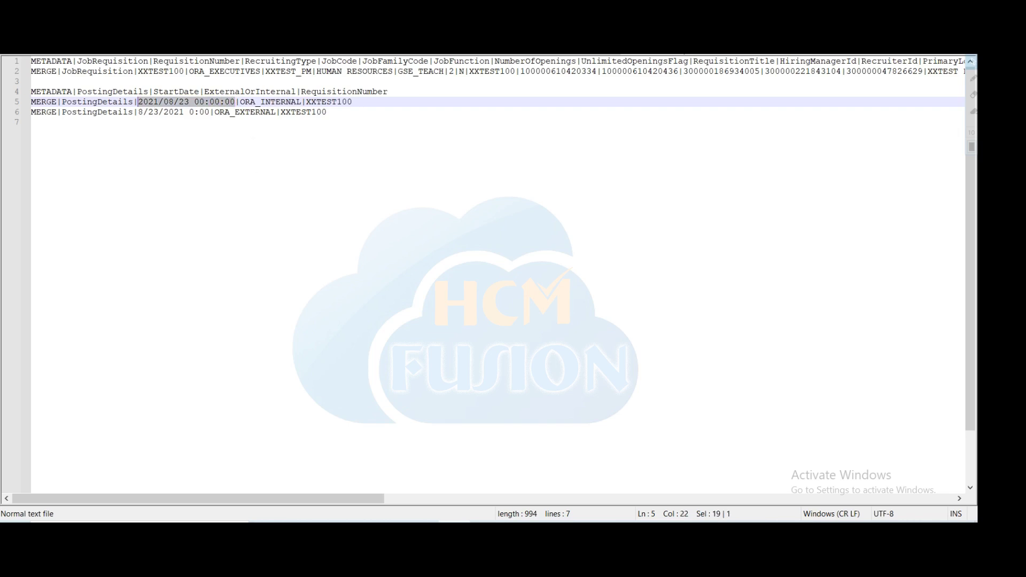
{"action": "key", "text": "Down"}
{"action": "key", "text": "End"}
{"action": "key", "text": "shift+Left"}
{"action": "key", "text": "shift+Left"}
{"action": "key", "text": "shift+Left"}
{"action": "key", "text": "shift+Left"}
{"action": "key", "text": "shift+Left"}
{"action": "key", "text": "shift+Left"}
{"action": "key", "text": "shift+Left"}
{"action": "key", "text": "shift+Left"}
{"action": "key", "text": "shift+Left"}
{"action": "key", "text": "shift+Left"}
{"action": "key", "text": "shift+Left"}
{"action": "key", "text": "shift+Left"}
{"action": "key", "text": "shift+Left"}
{"action": "key", "text": "shift+Left"}
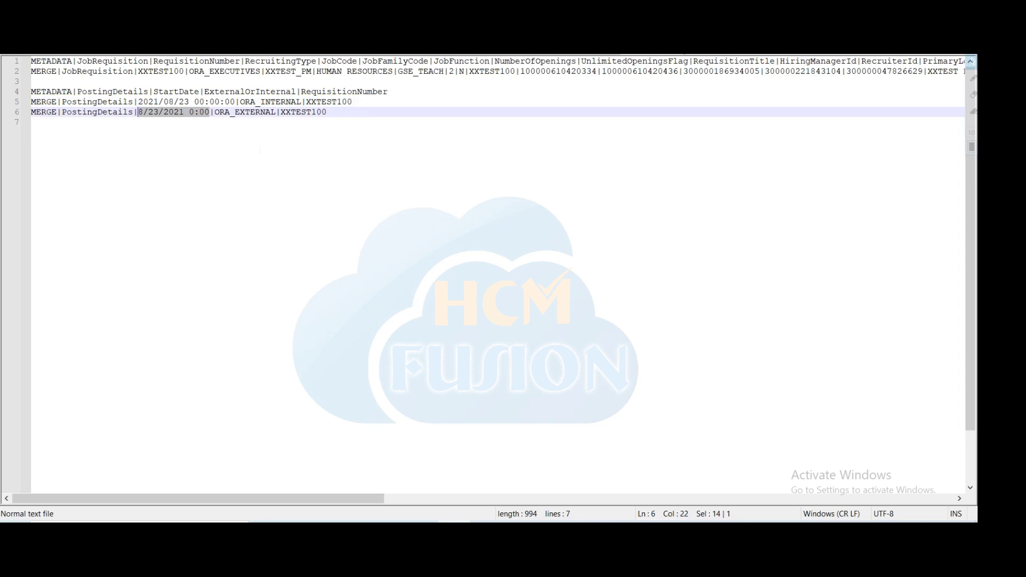
{"action": "key", "text": "ctrl+v"}
{"action": "left_click", "coordinate": [32, 122]}
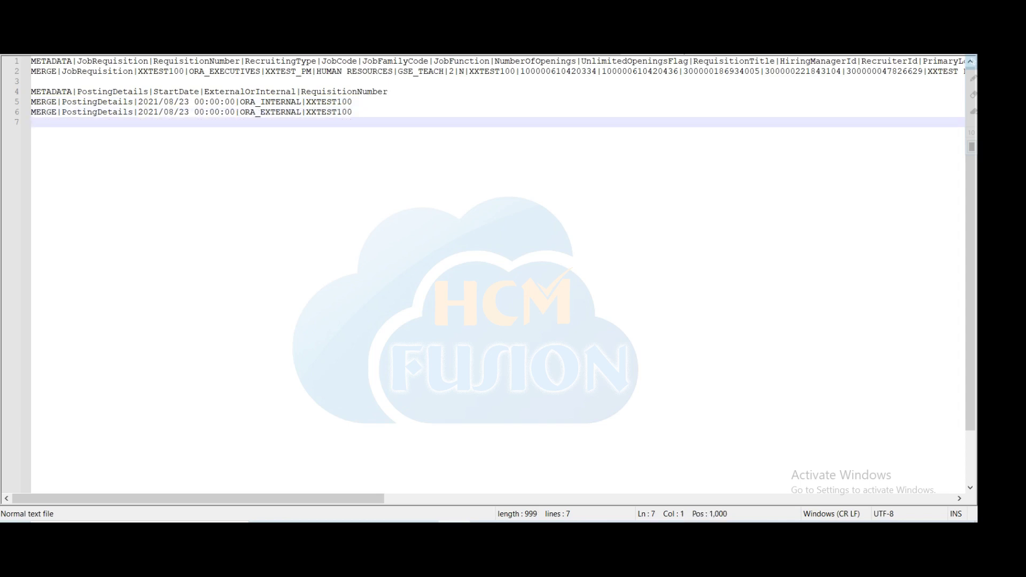
Save a copy of the file as JobRequisition.dat in the Job Requisition folder, using the copied object name JobRequisition.
{"action": "left_click_drag", "start_coordinate": [178, 498], "coordinate": [167, 478]}
{"action": "double_click", "coordinate": [99, 72]}
{"action": "key", "text": "ctrl+c"}
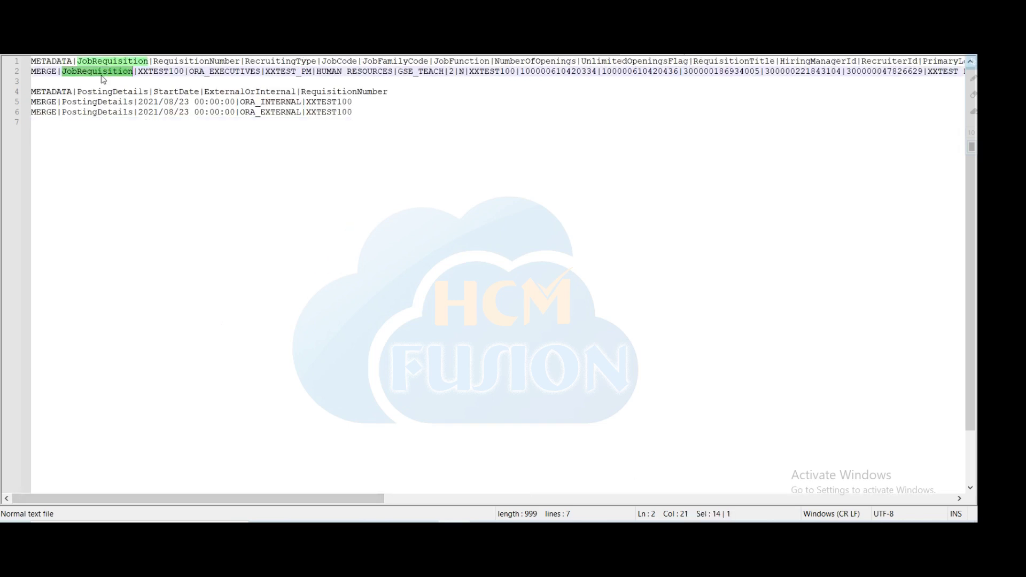
{"action": "key", "text": "alt+f"}
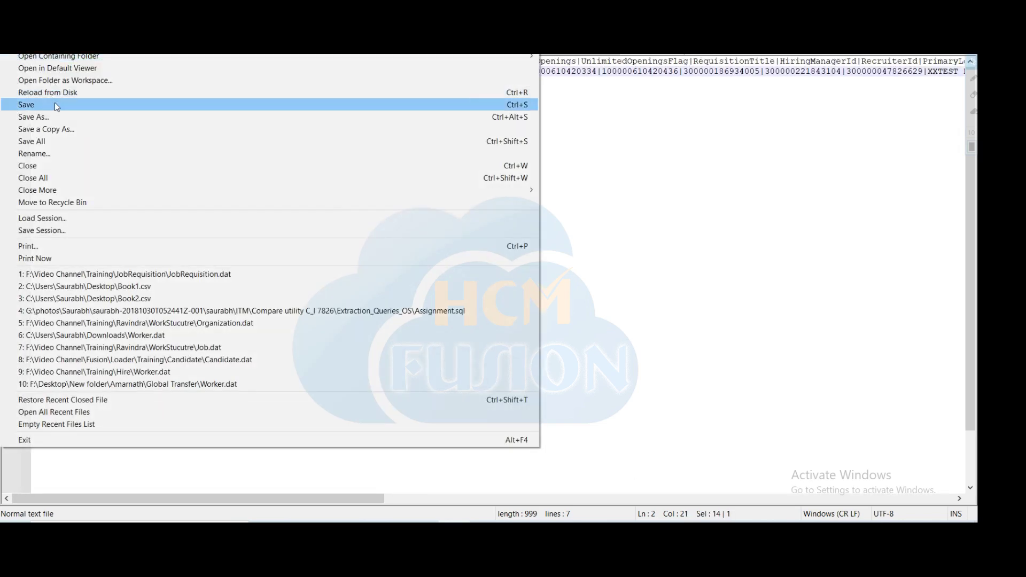
{"action": "key", "text": "Escape"}
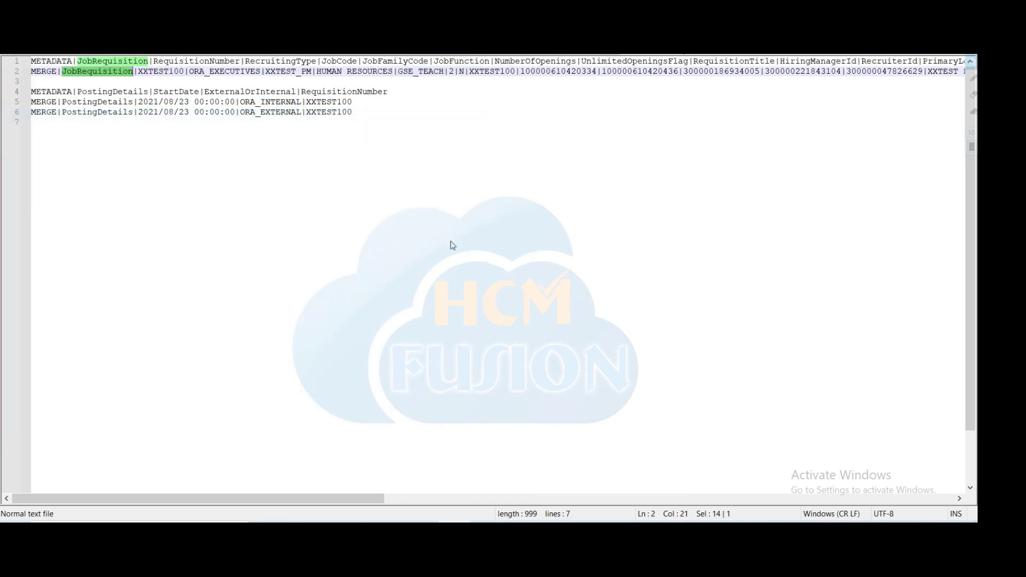
{"action": "key", "text": "ctrl+alt+s"}
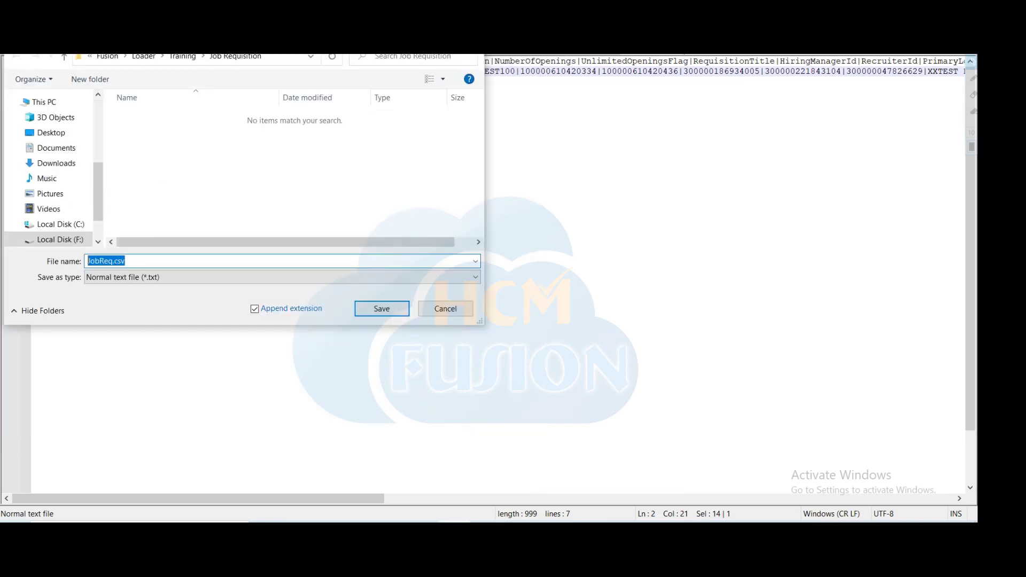
{"action": "key", "text": "ctrl+v"}
{"action": "left_click", "coordinate": [377, 309]}
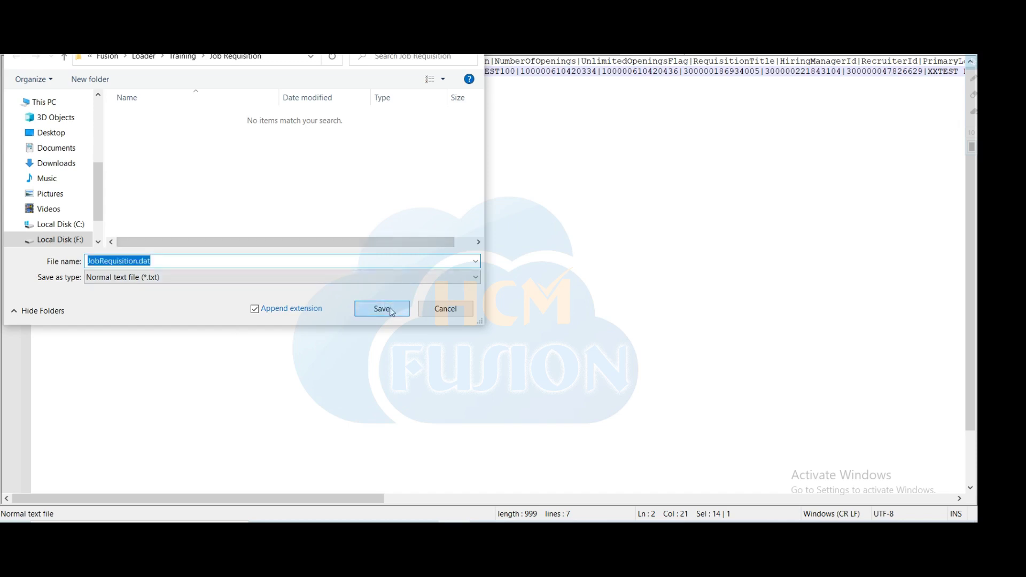
{"action": "left_click", "coordinate": [31, 121]}
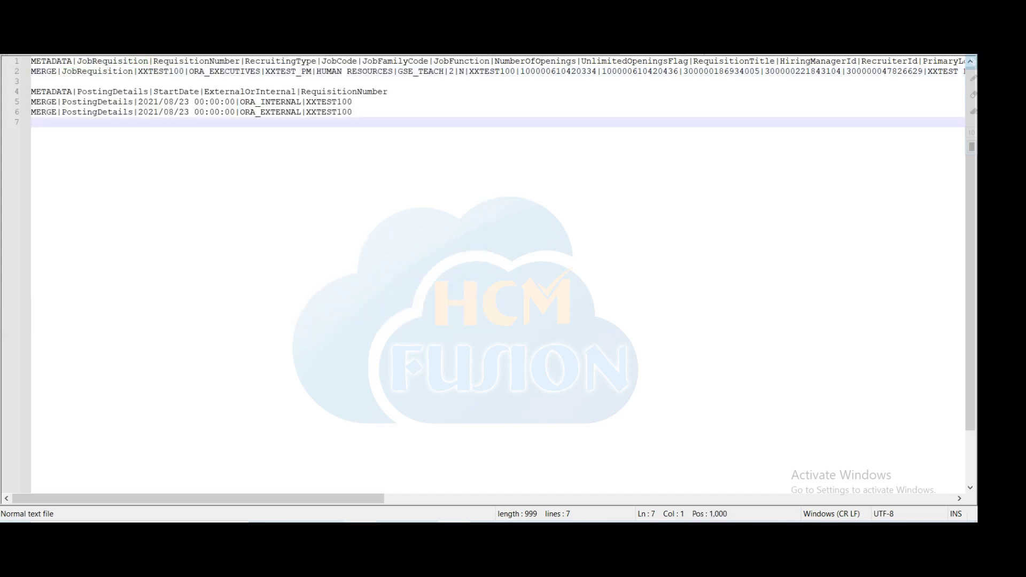
Switch to the file explorer and compress JobRequisition.dat into a ZIP archive named JobRequisition.zip.
{"action": "key", "text": "alt+Tab"}
{"action": "left_click", "coordinate": [165, 94]}
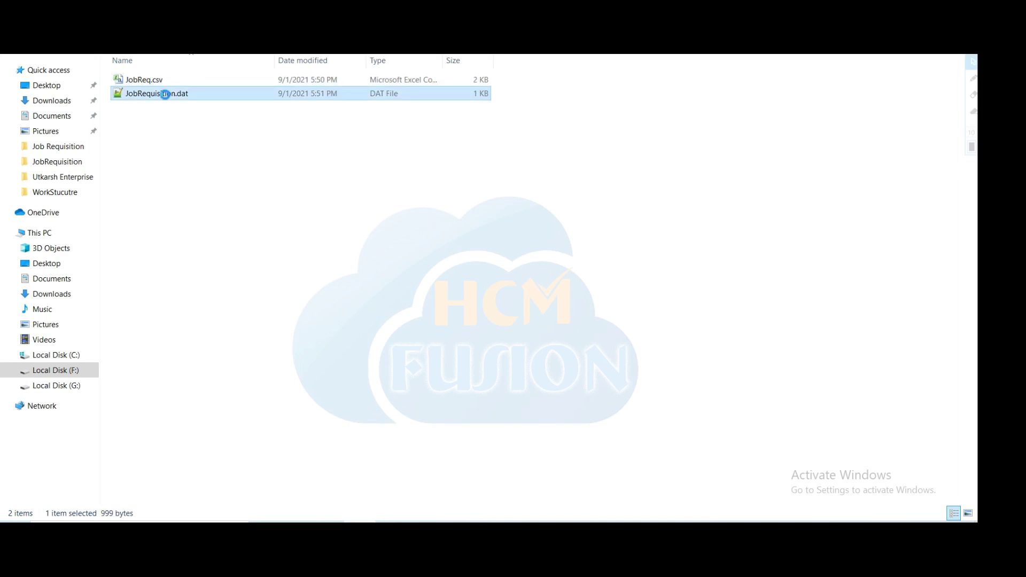
{"action": "right_click", "coordinate": [165, 95]}
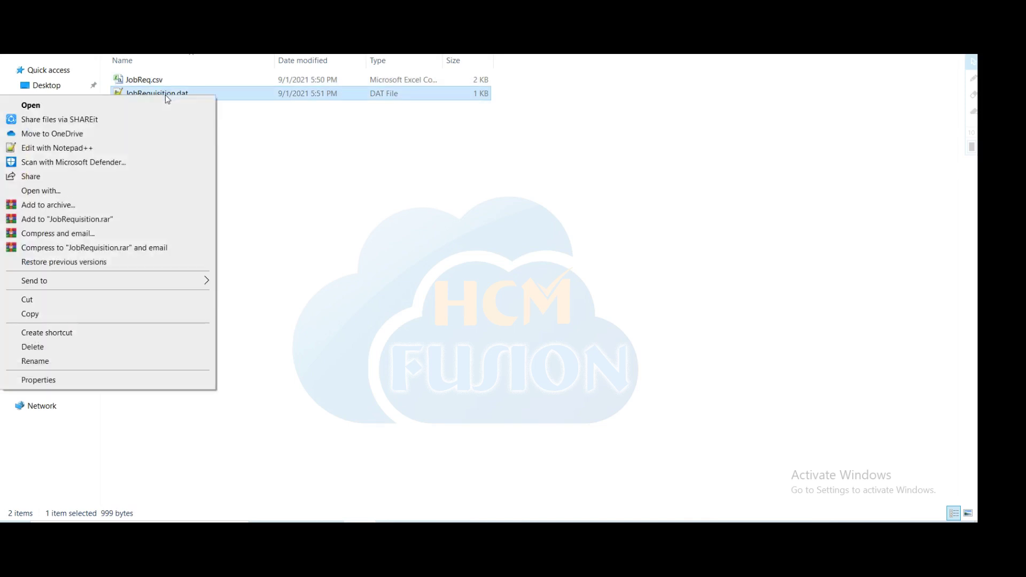
{"action": "left_click", "coordinate": [117, 206]}
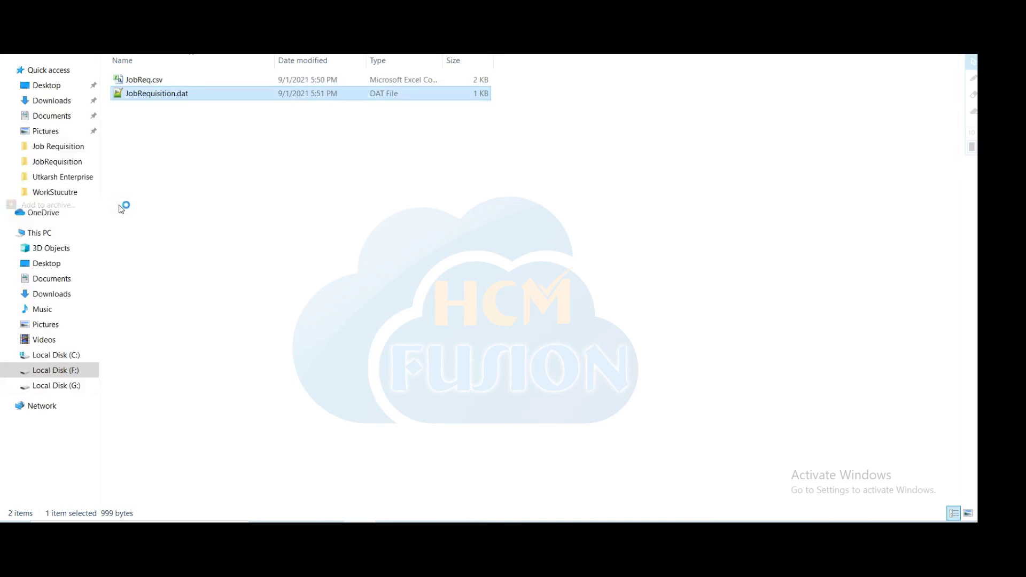
{"action": "left_click", "coordinate": [443, 262]}
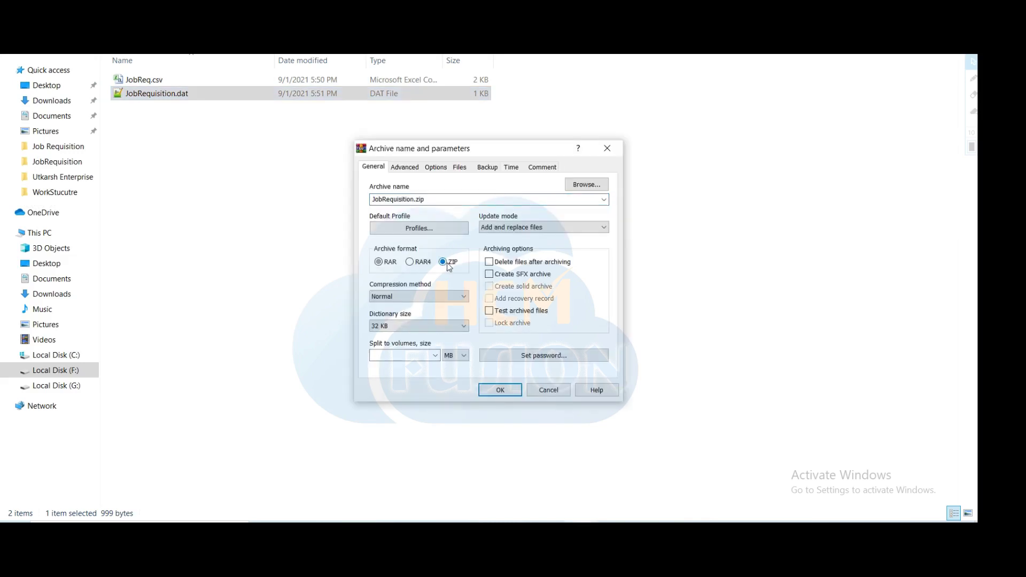
{"action": "left_click", "coordinate": [500, 389]}
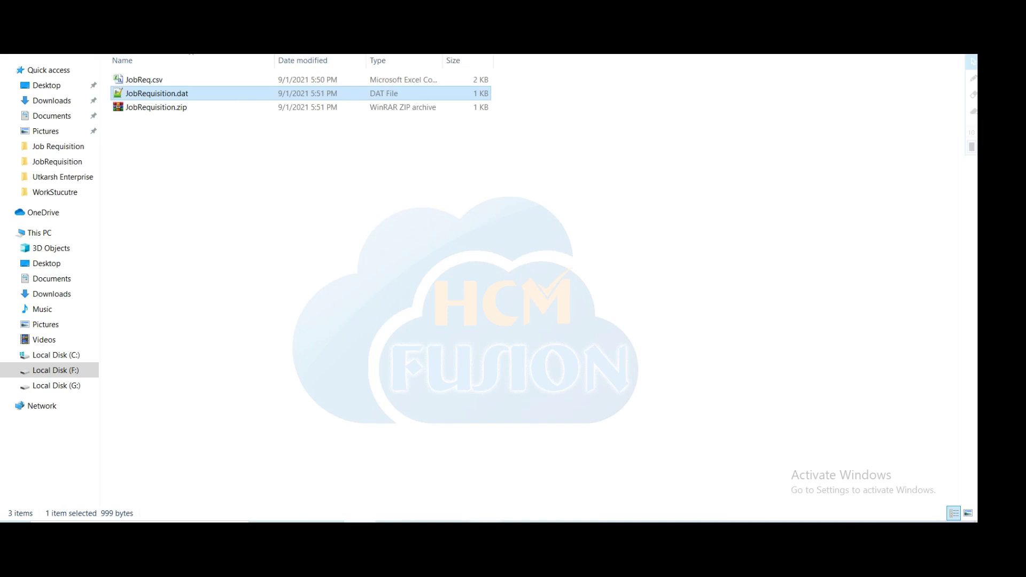
Switch to Oracle's Import and Load Data page in Chrome, import the local file JobRequisition.zip and submit the load request with its default parameters.
{"action": "mouse_move", "coordinate": [485, 534]}
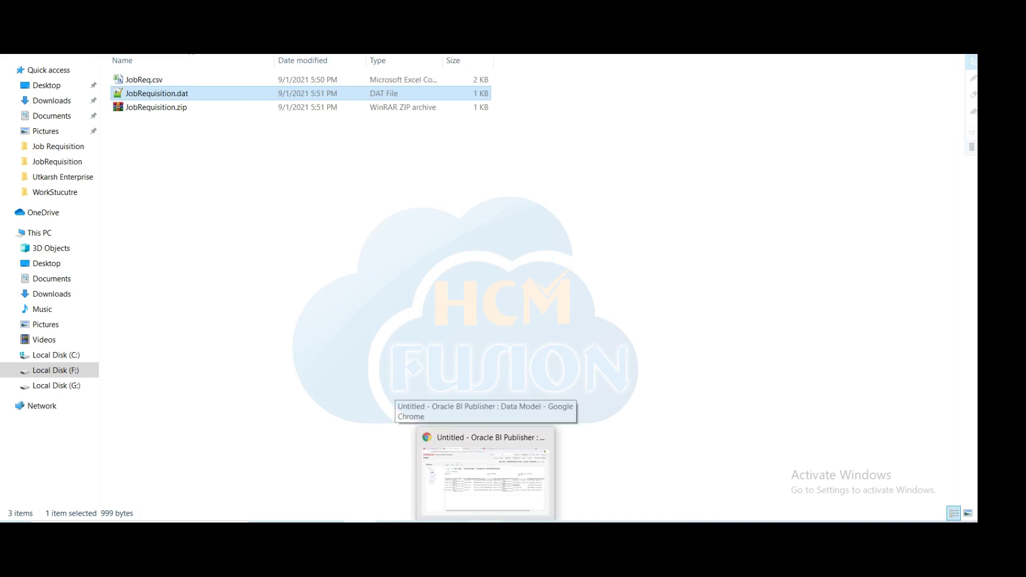
{"action": "left_click", "coordinate": [485, 470]}
{"action": "left_click", "coordinate": [266, 355]}
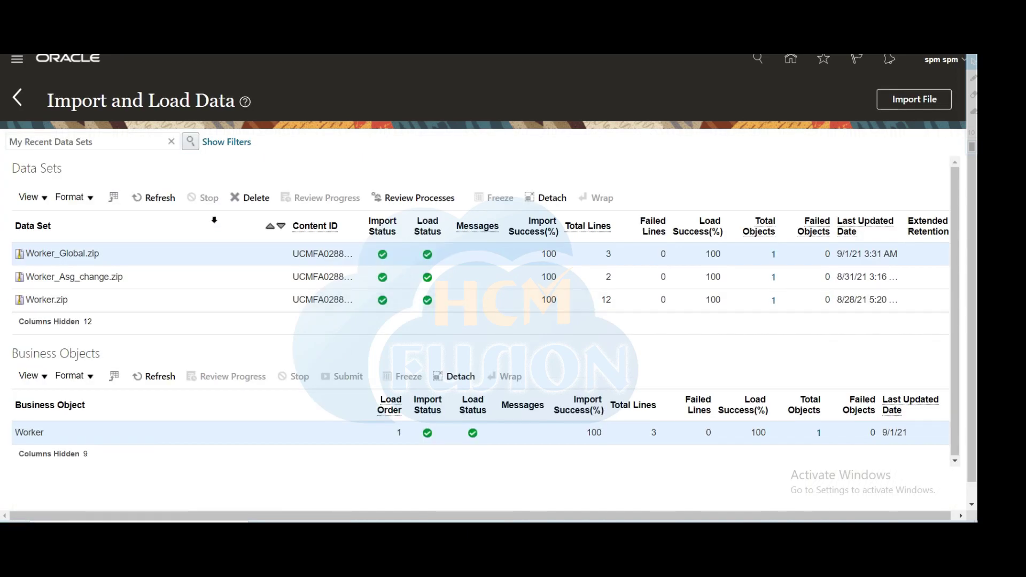
{"action": "left_click", "coordinate": [913, 98]}
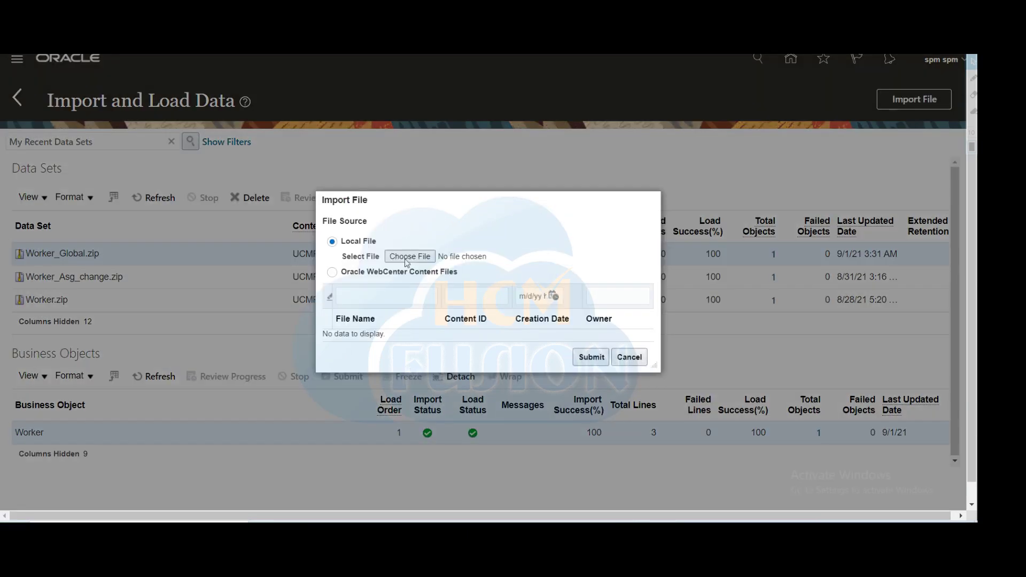
{"action": "left_click", "coordinate": [406, 260]}
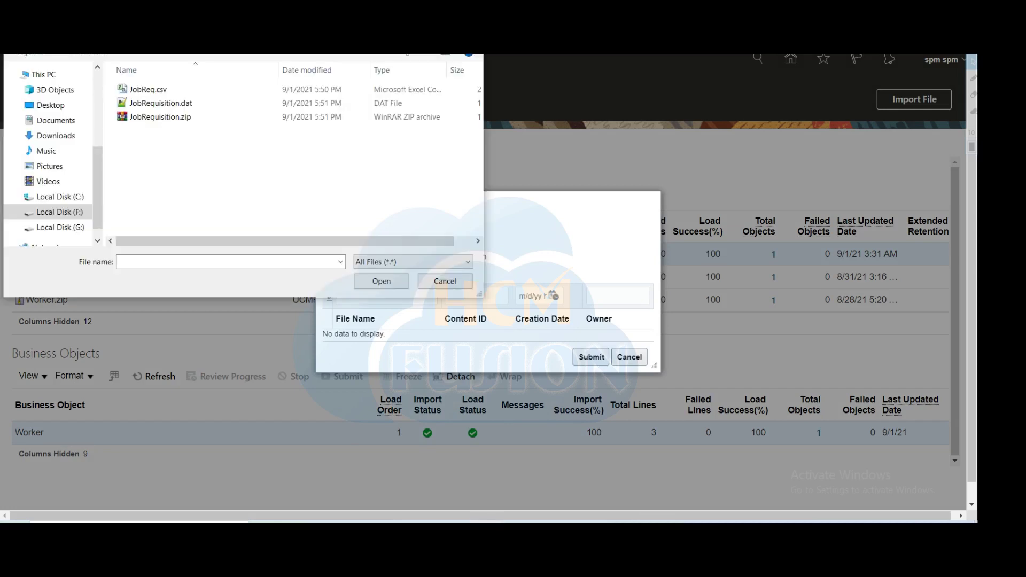
{"action": "left_click", "coordinate": [165, 118]}
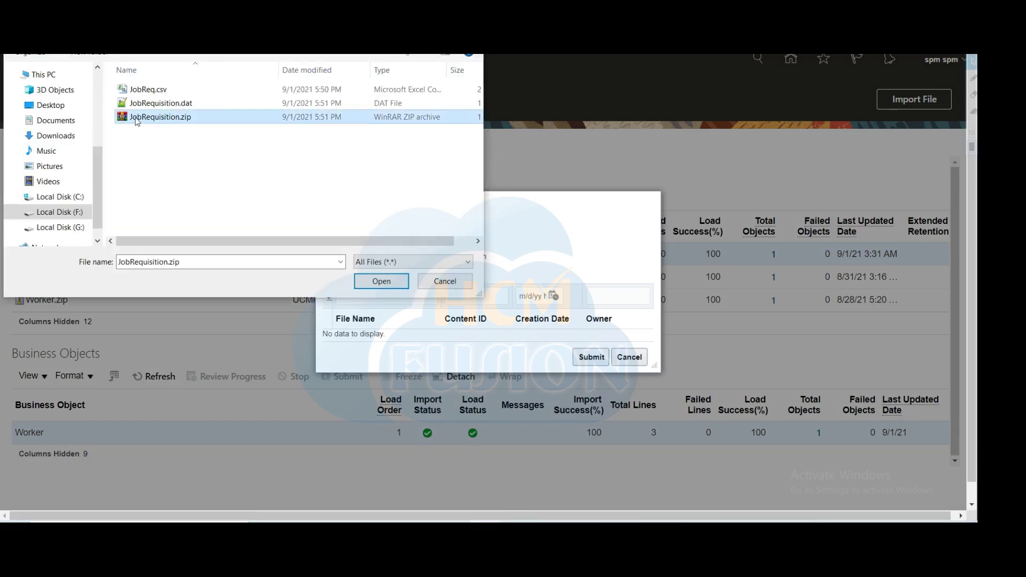
{"action": "left_click", "coordinate": [378, 283]}
{"action": "left_click", "coordinate": [601, 363]}
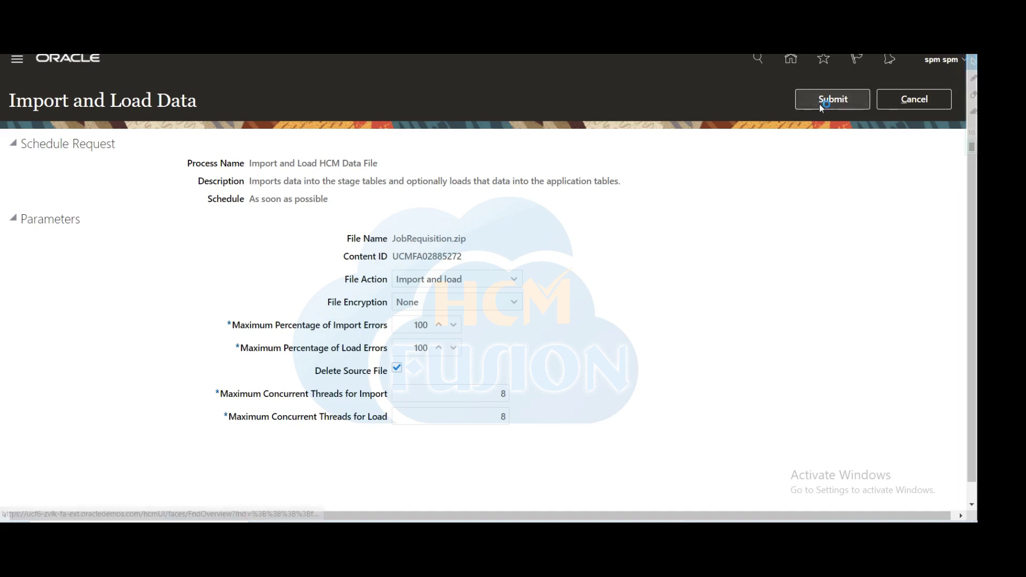
{"action": "left_click", "coordinate": [822, 107]}
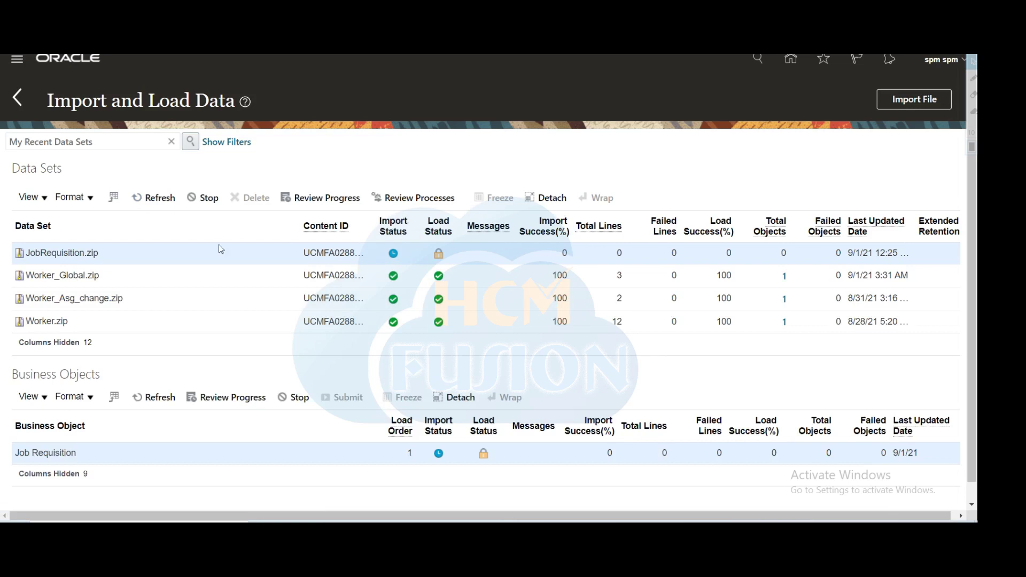
Refresh the data sets repeatedly and check the import and load progress of JobRequisition.zip.
{"action": "left_click", "coordinate": [170, 199]}
{"action": "double_click", "coordinate": [560, 252]}
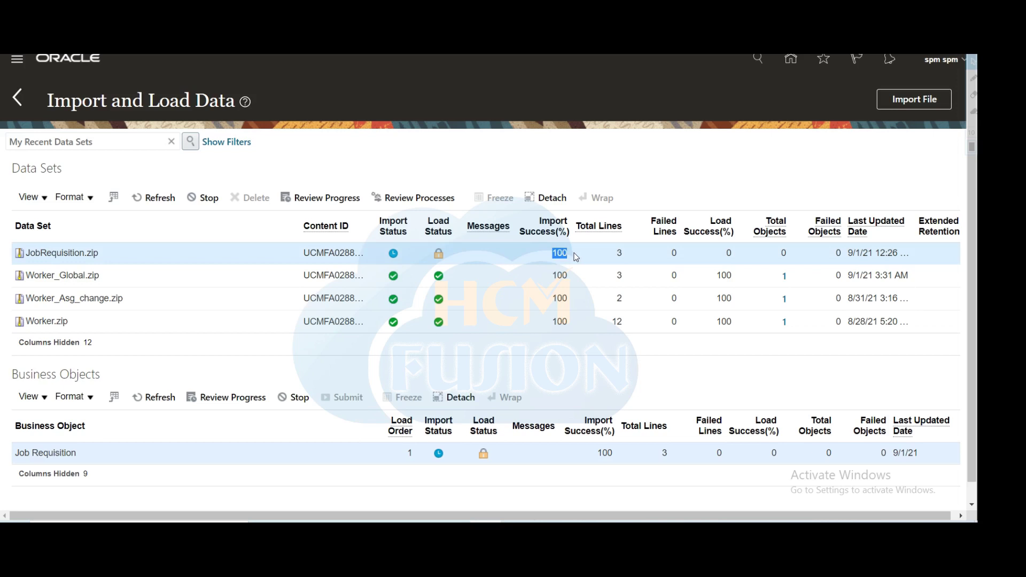
{"action": "left_click", "coordinate": [172, 199]}
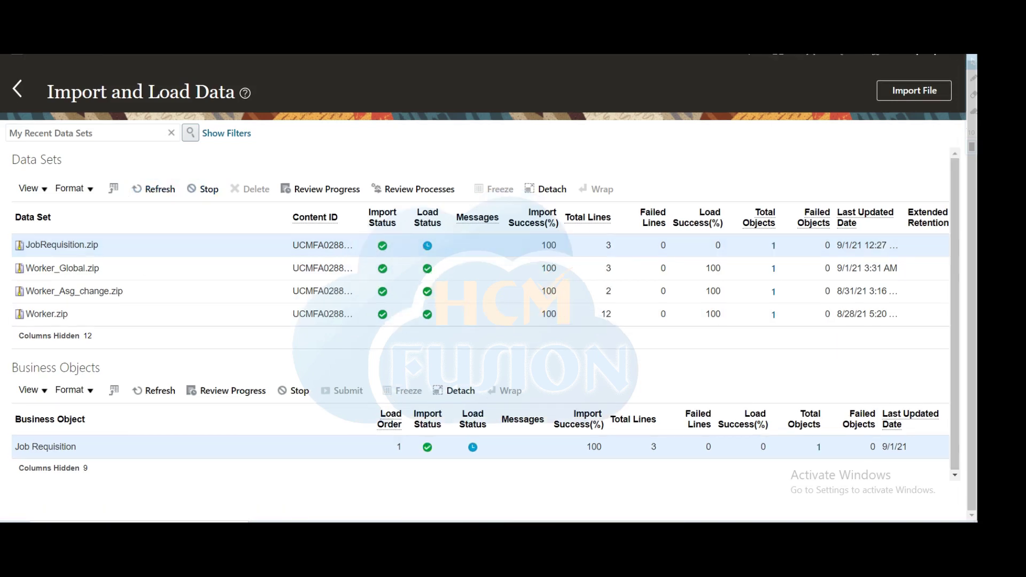
{"action": "left_click", "coordinate": [152, 189]}
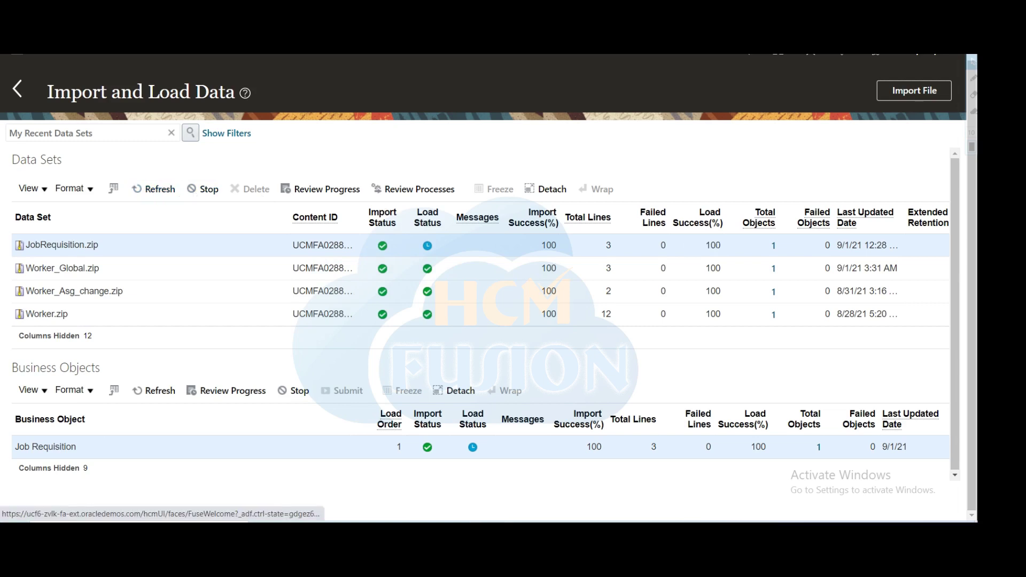
{"action": "double_click", "coordinate": [712, 245]}
{"action": "left_click", "coordinate": [154, 188]}
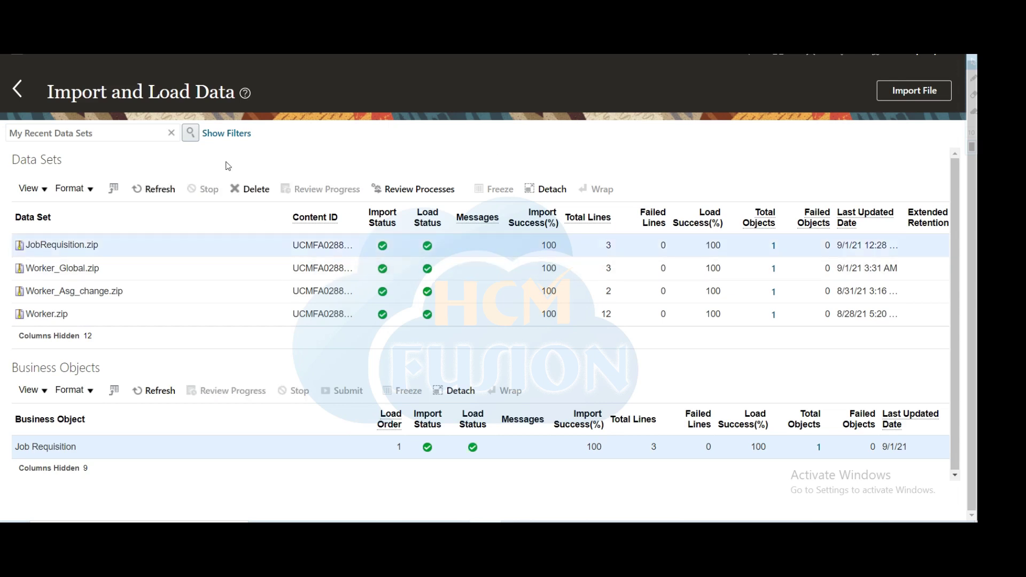
Leave for the Oracle home page, switch to the text editor and review the full contents of JobRequisition.dat.
{"action": "left_click", "coordinate": [778, 59]}
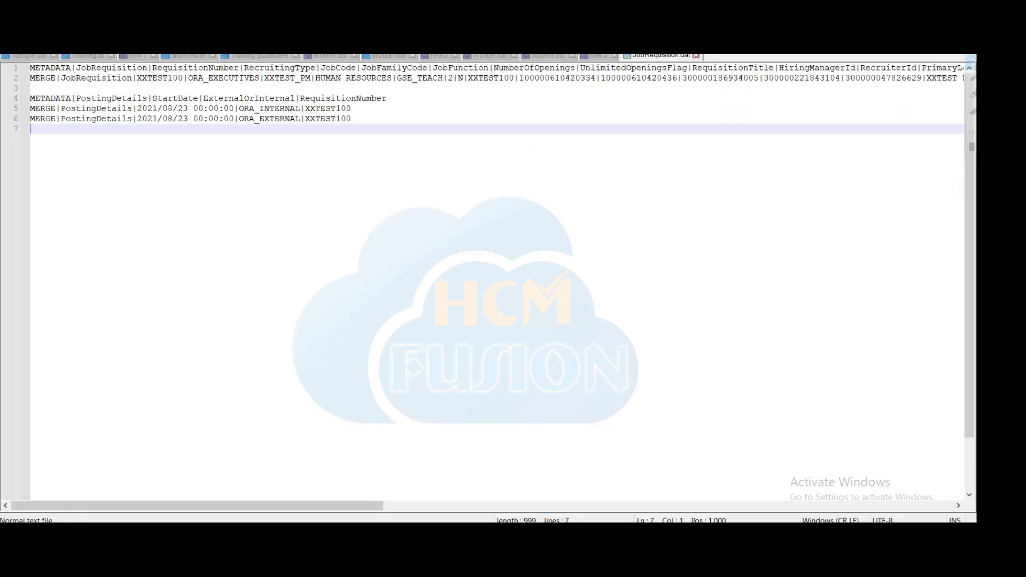
{"action": "key", "text": "ctrl+shift+Home"}
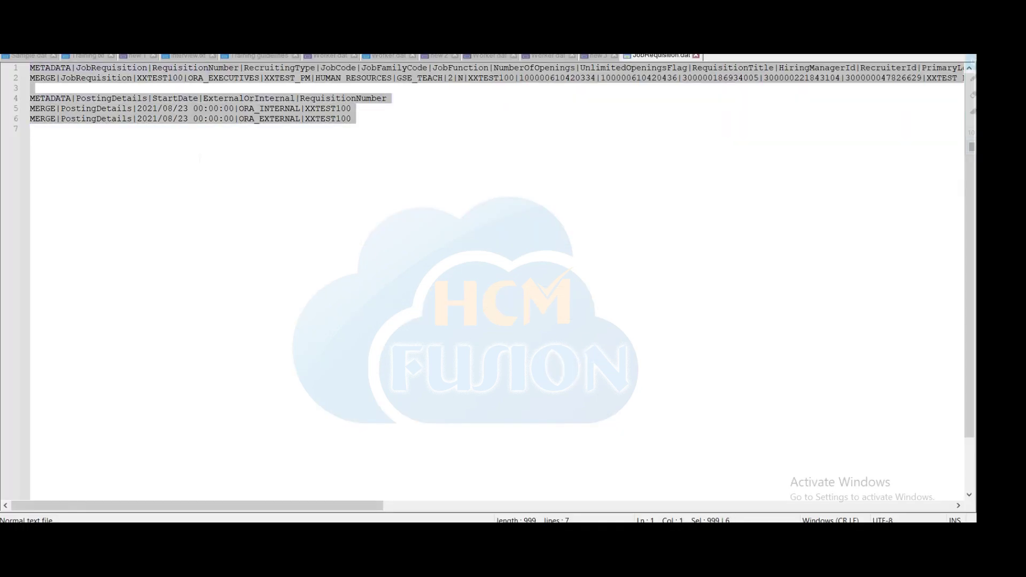
{"action": "key", "text": "ctrl+End"}
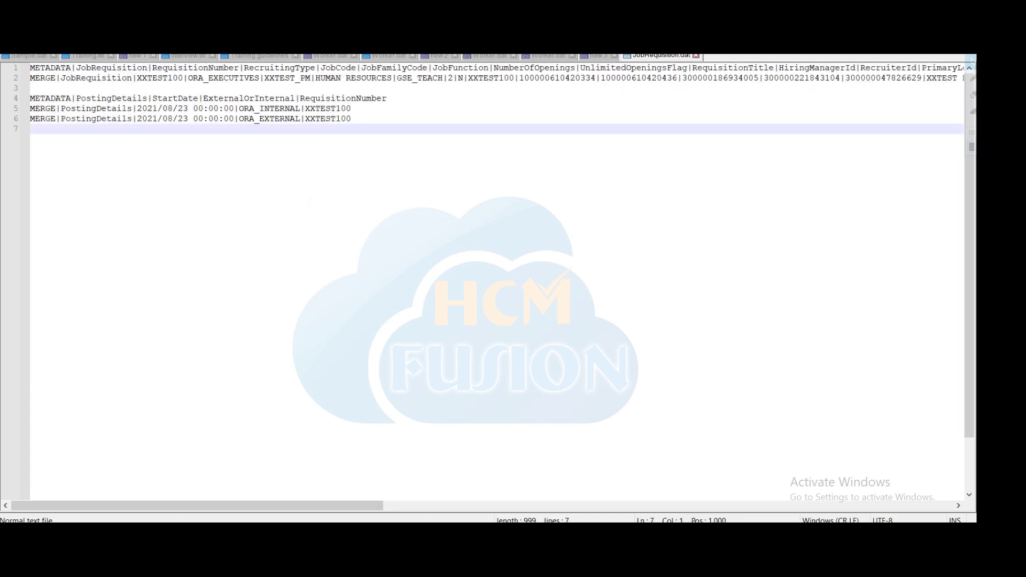